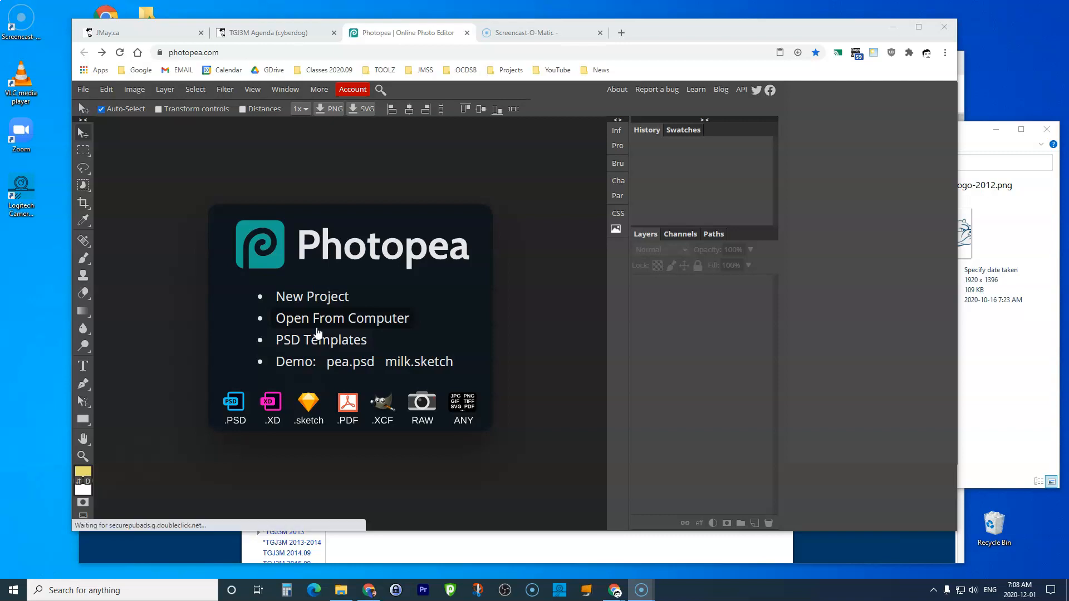
- Create a new project from the Full HD screen preset, 1920 x 1080 px, with a white background
left_click(375, 114)
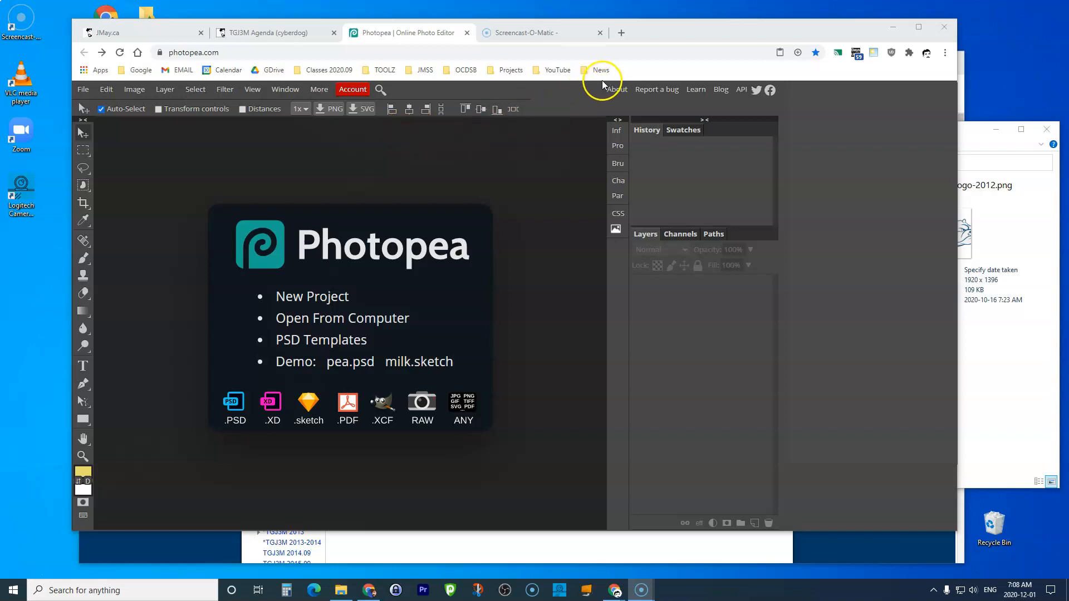
key("F11")
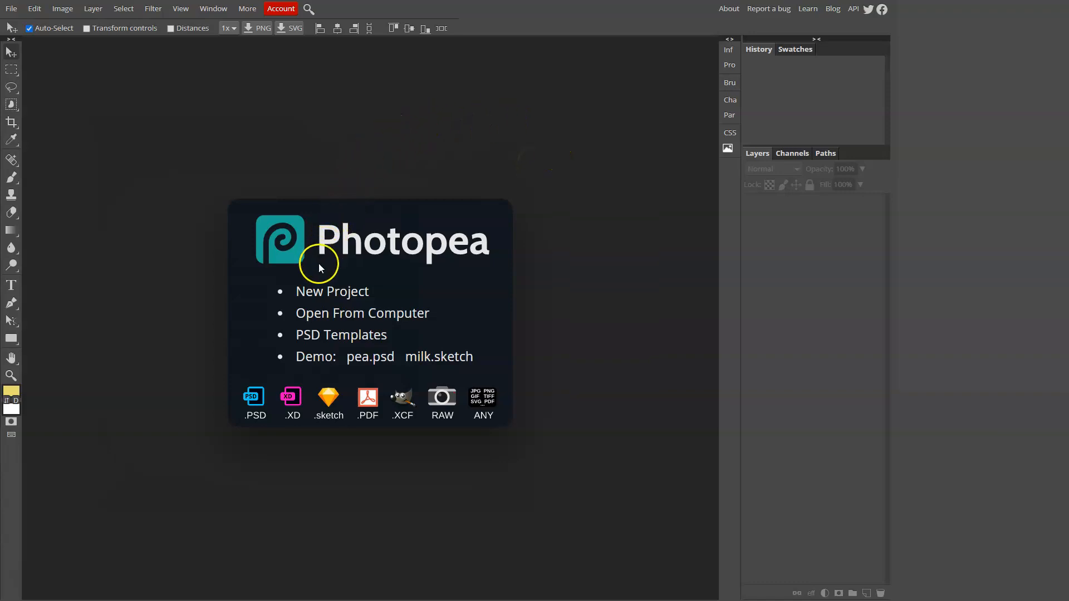
left_click(317, 293)
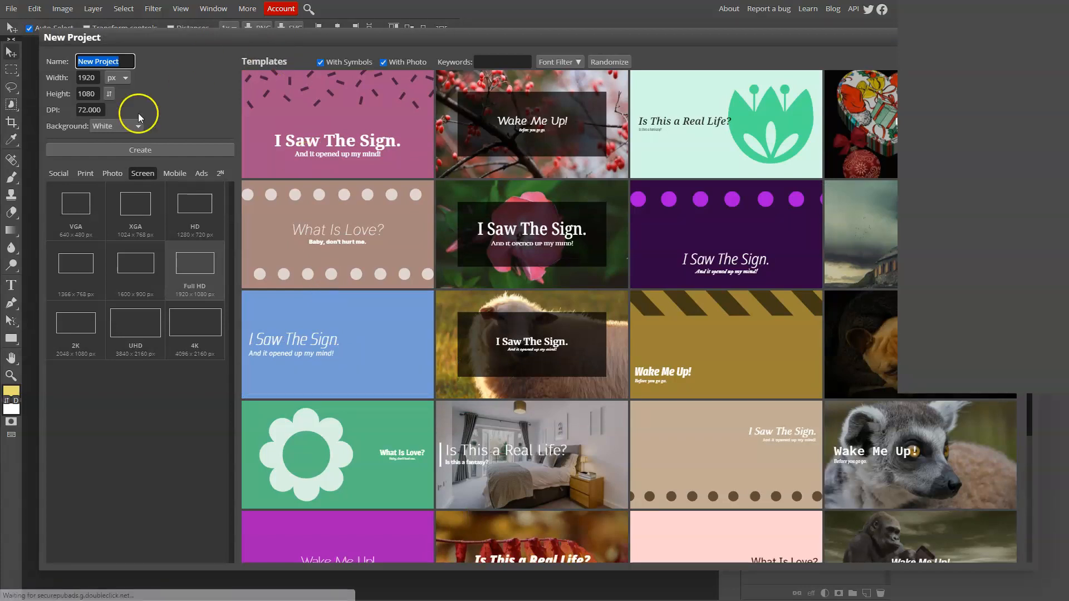
left_click(57, 176)
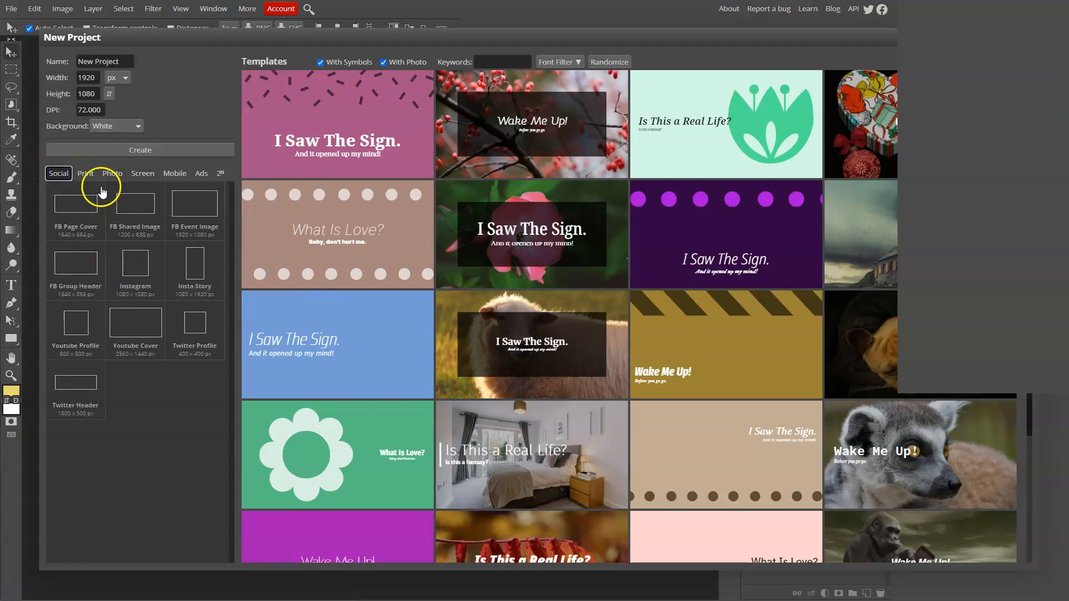
left_click(153, 176)
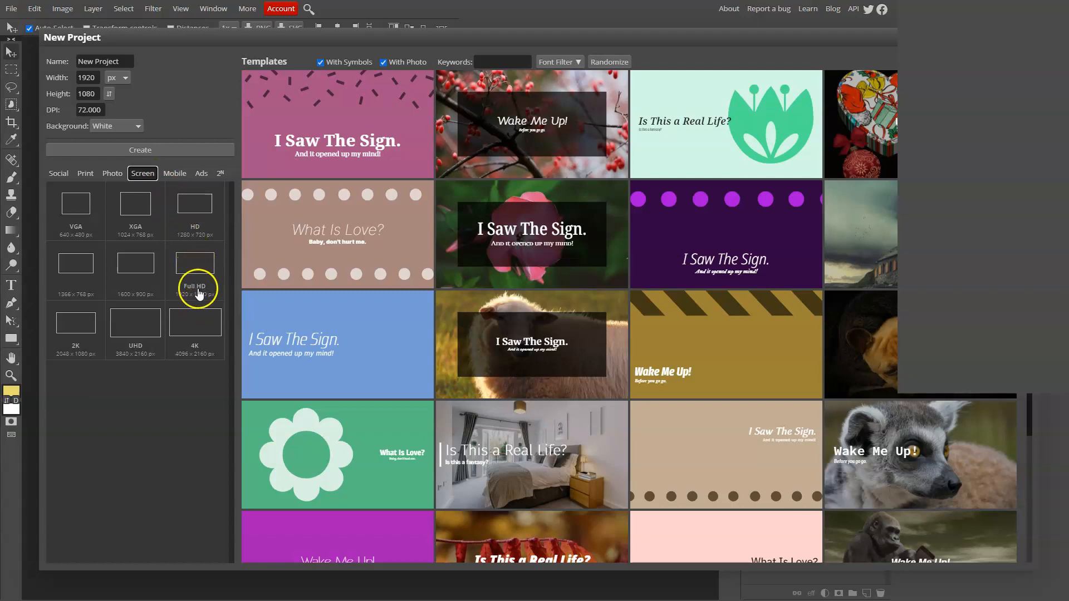
left_click(200, 265)
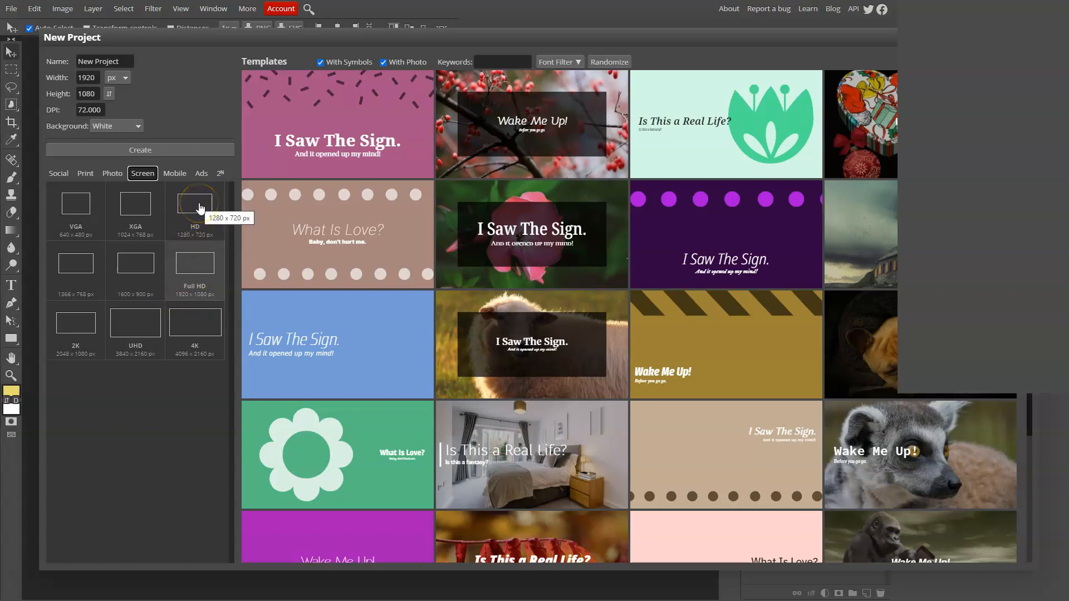
left_click(198, 207)
left_click(142, 149)
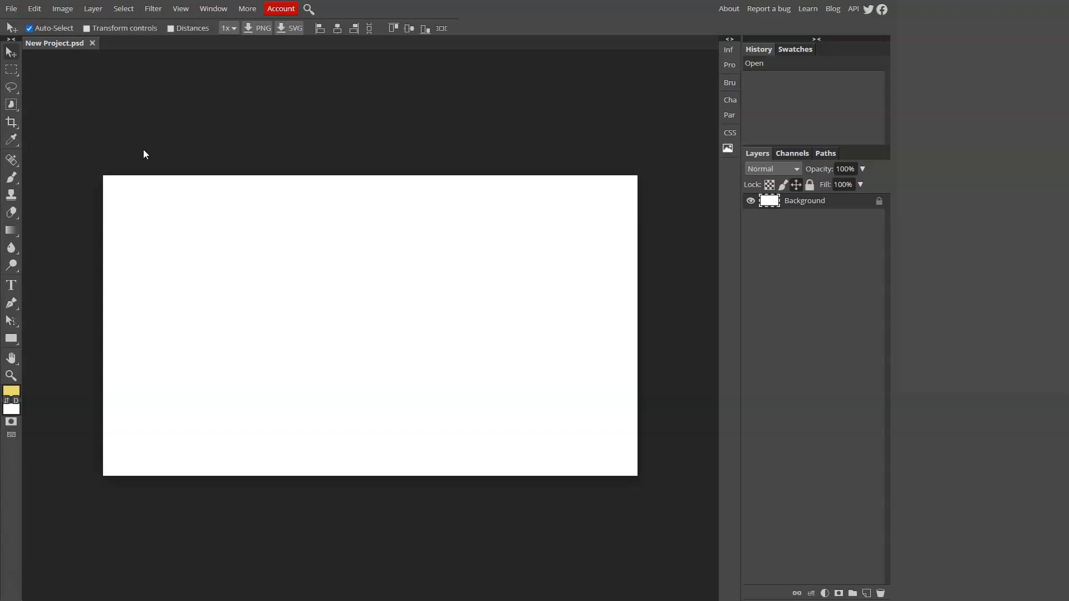
- Show the rulers around the canvas
key("ctrl+0")
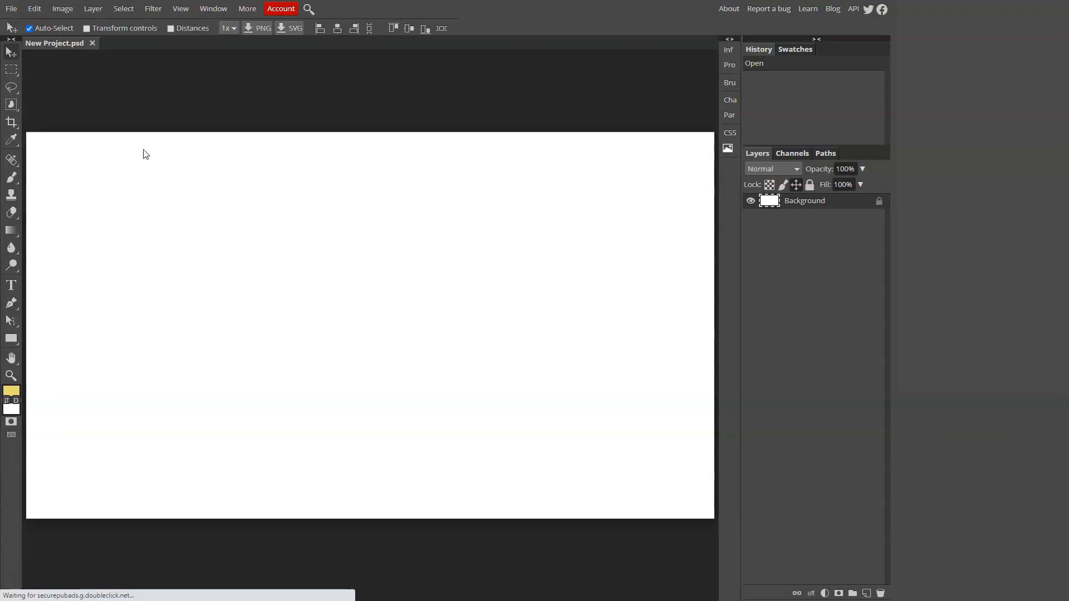
key("ctrl+plus")
key("ctrl+plus")
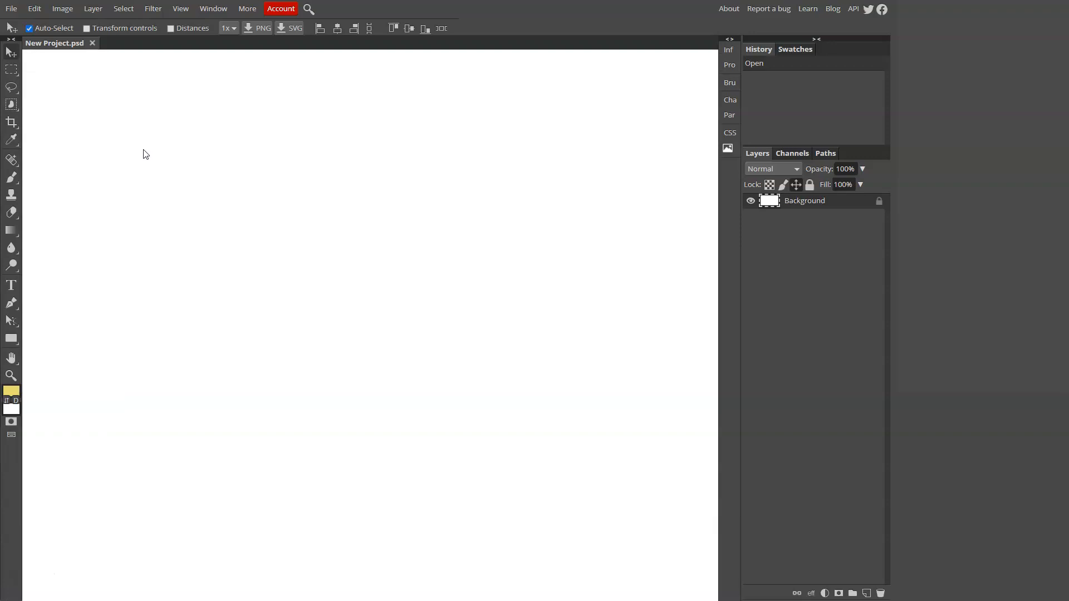
key("ctrl+0")
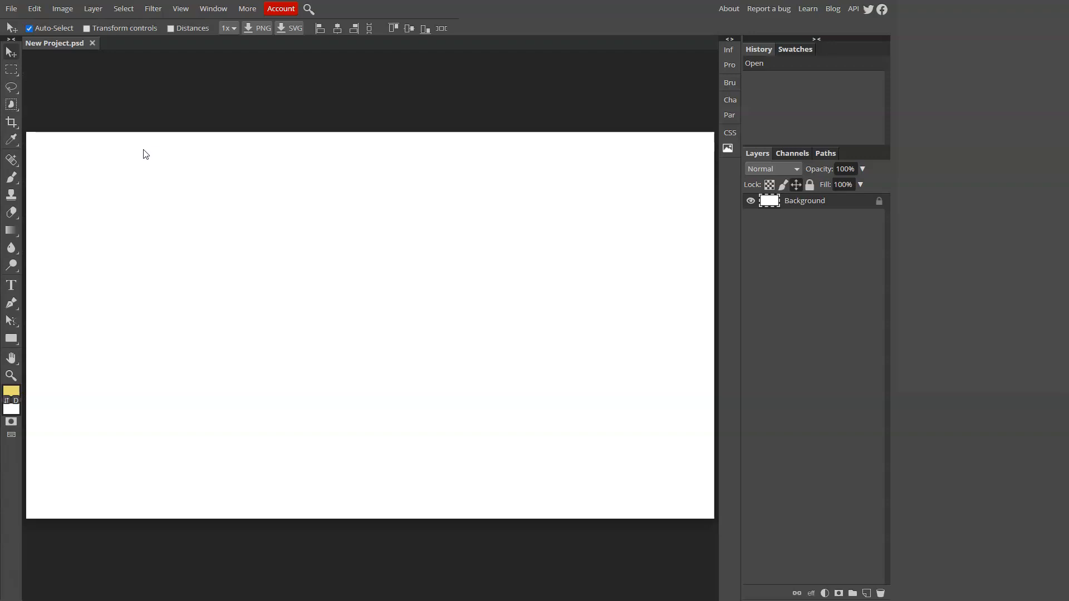
left_click(183, 126)
left_click(195, 66)
left_click(182, 9)
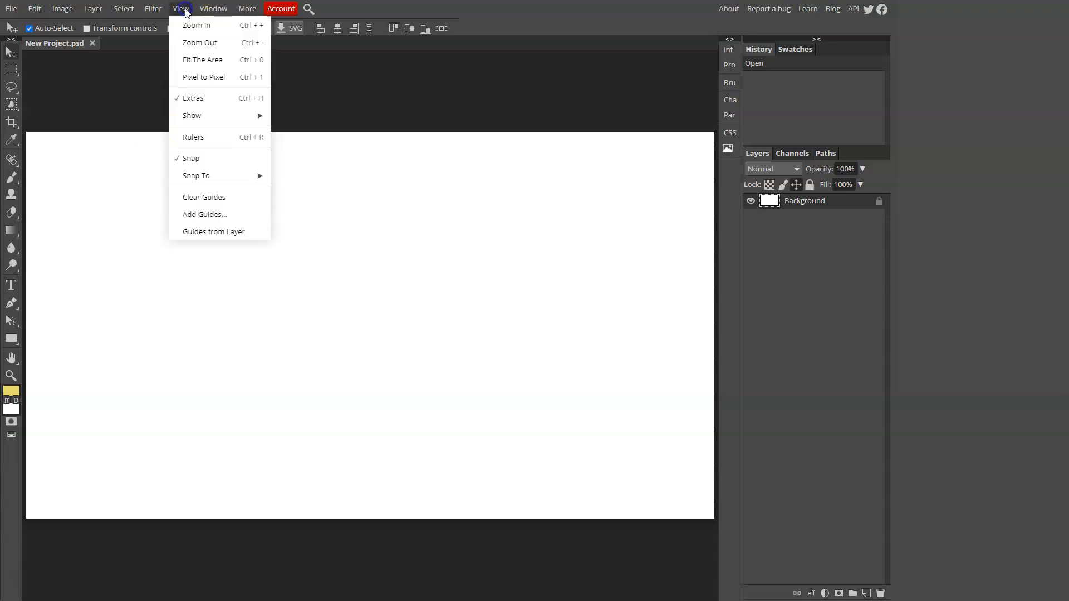
left_click(188, 140)
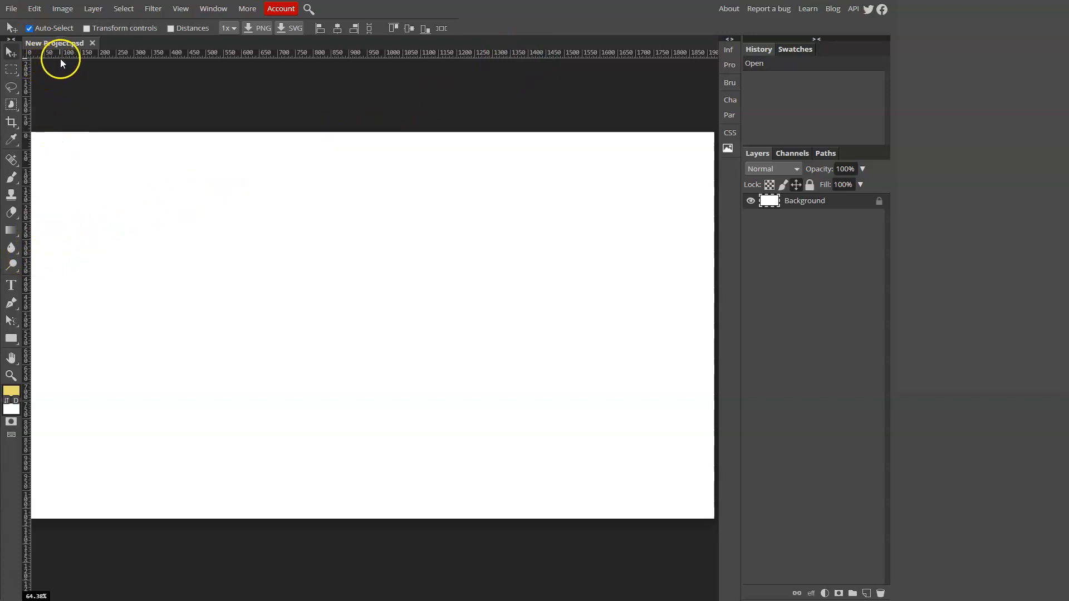
- Add vertical guides at about 200 px and 1720 px and horizontal guides at about 200 px and 880 px as margins
left_click_drag(25, 88, 97, 89)
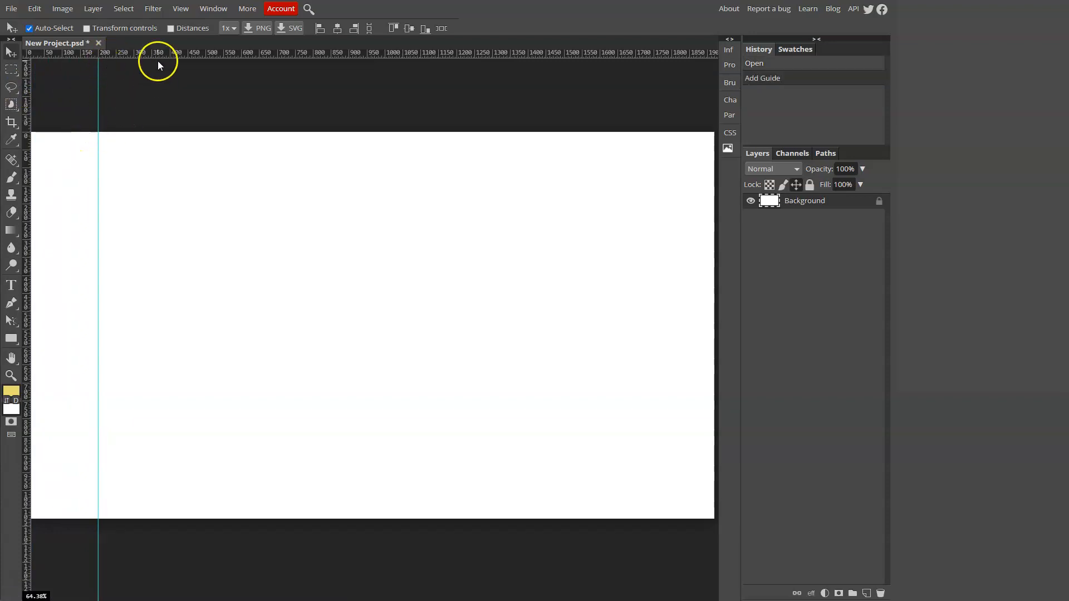
left_click_drag(157, 52, 167, 202)
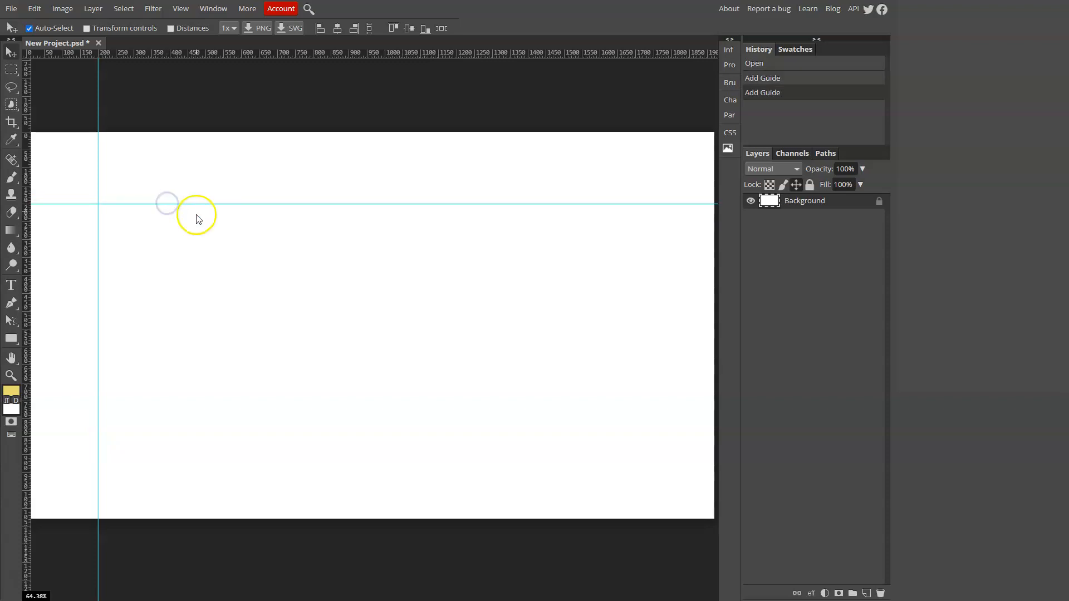
left_click_drag(185, 54, 147, 448)
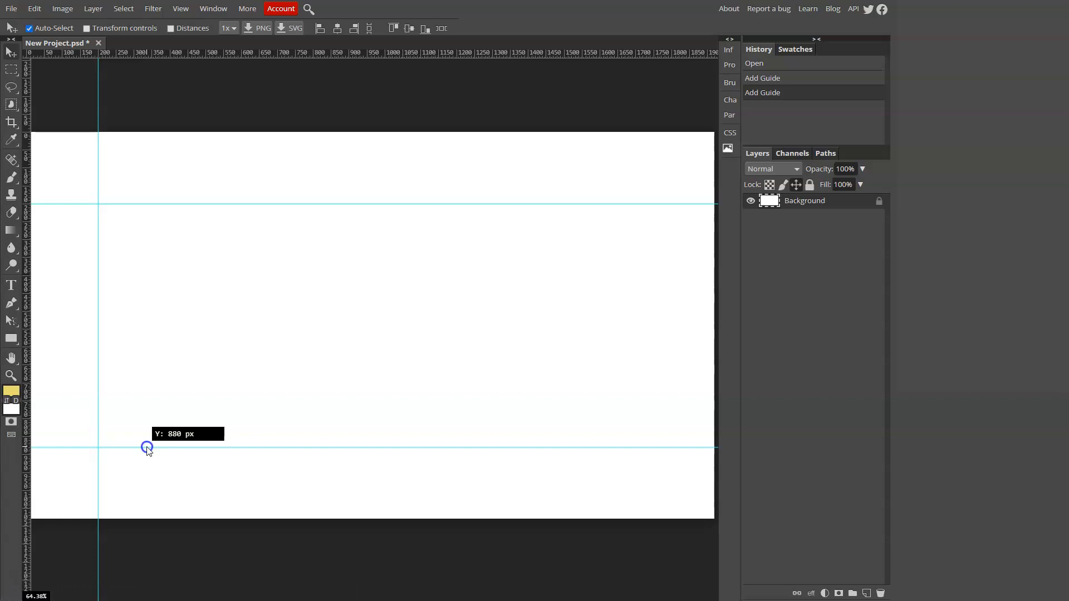
left_click_drag(147, 448, 147, 448)
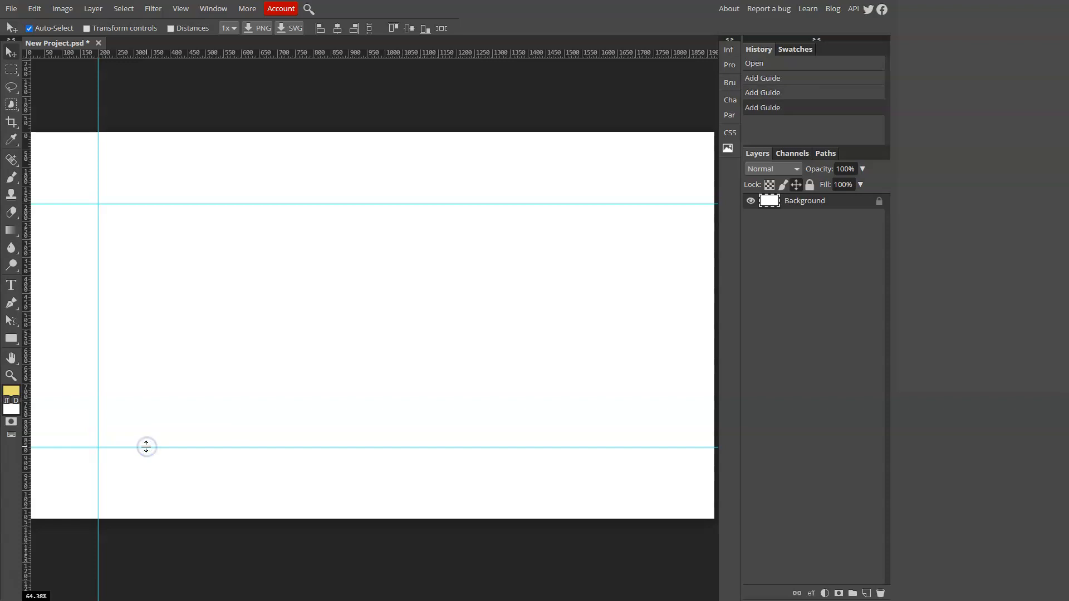
left_click_drag(25, 354, 643, 327)
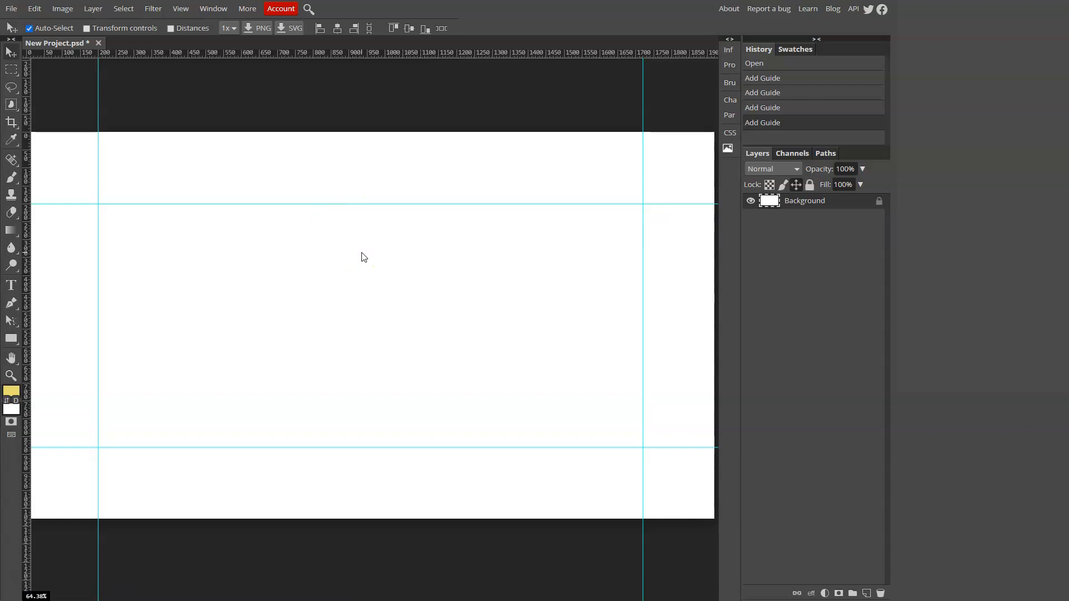
- Switch to File Explorer and open the Bulldogs folder in the JMSS Artwork shared drive
key("alt+Tab")
key("alt+Tab")
key("alt+Tab")
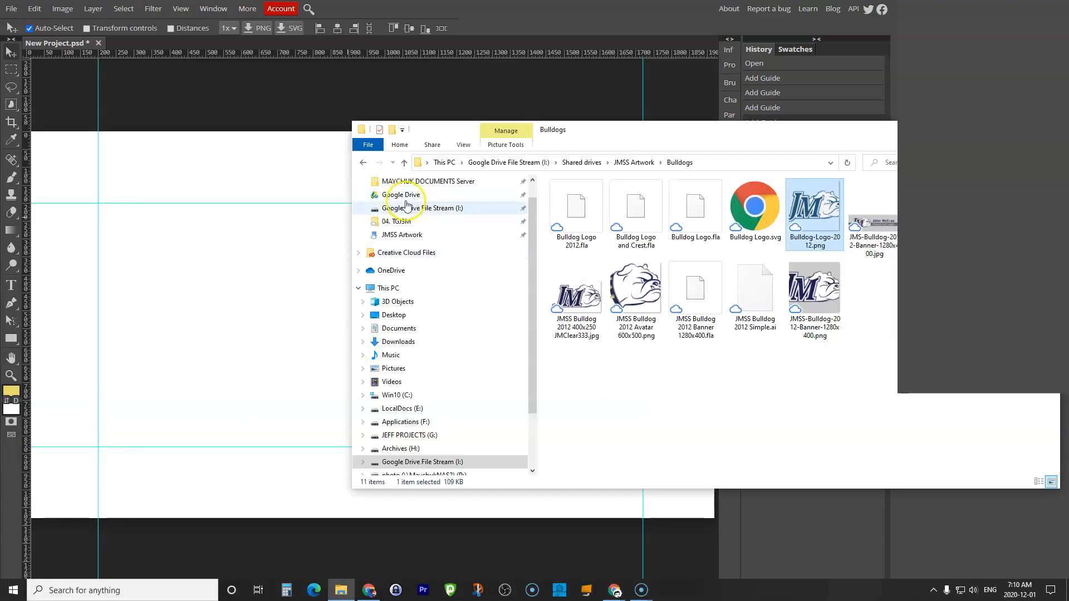
left_click(413, 235)
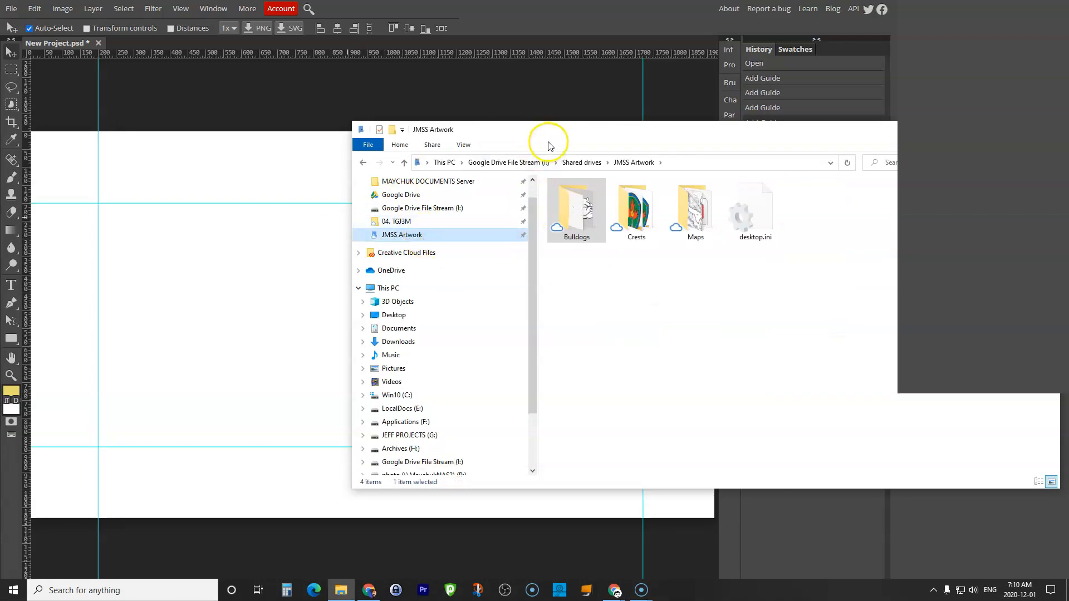
left_click_drag(548, 137, 483, 125)
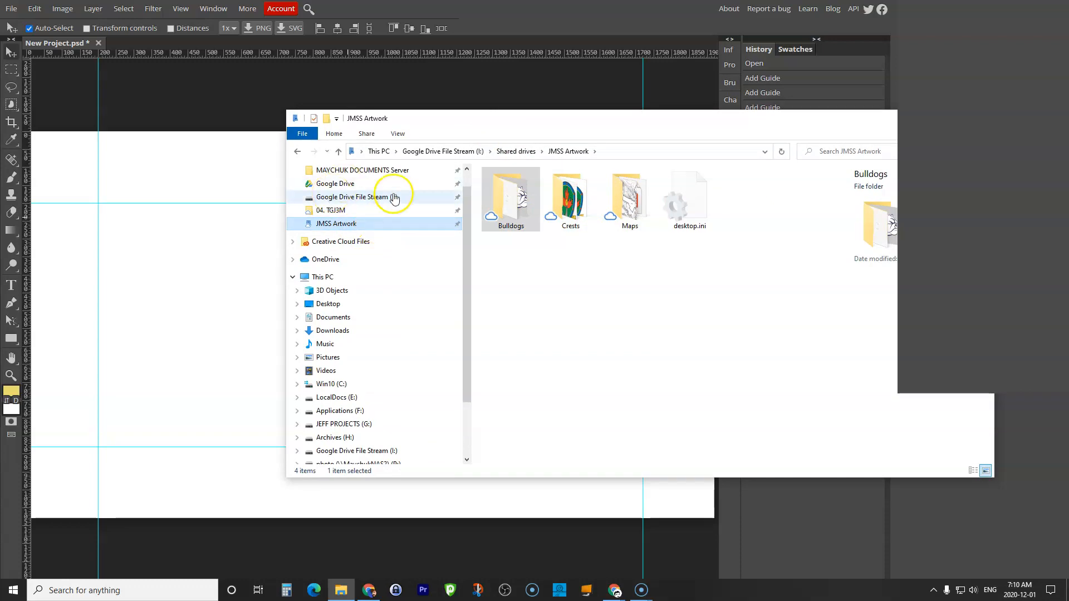
right_click(352, 227)
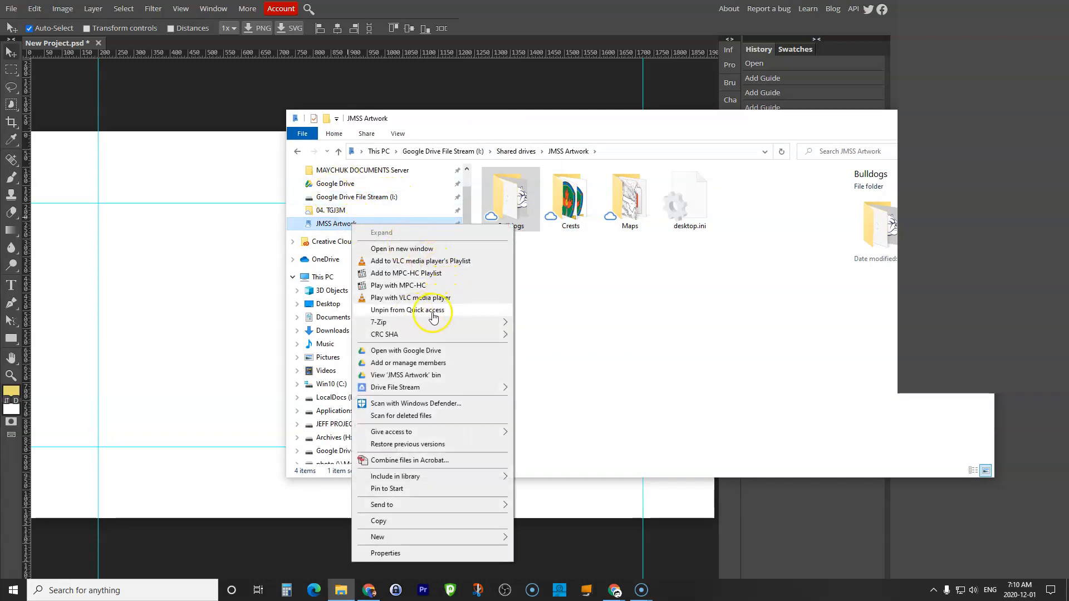
left_click(492, 127)
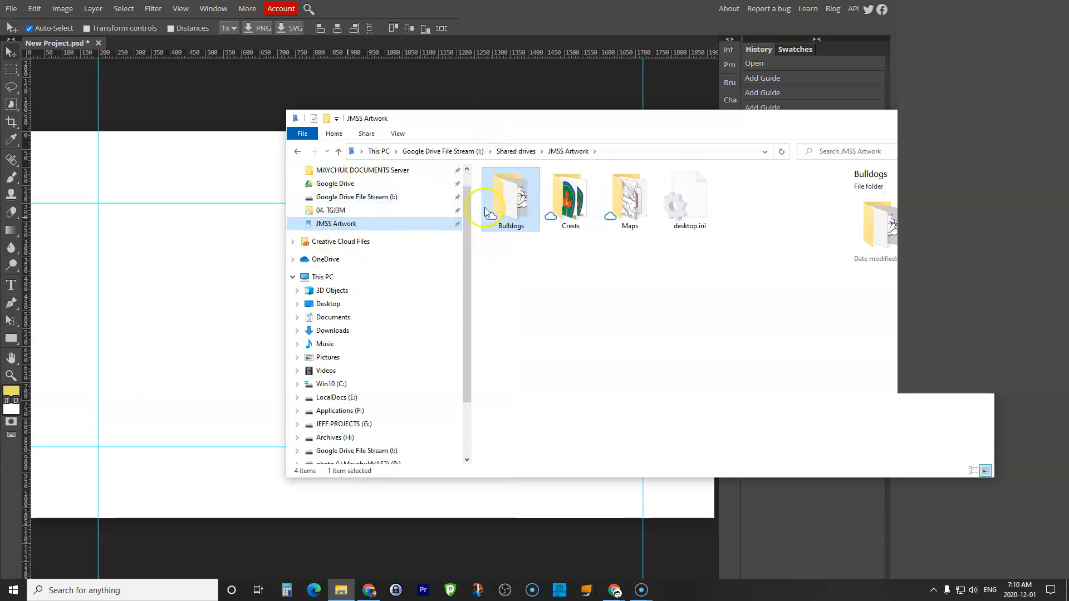
double_click(513, 198)
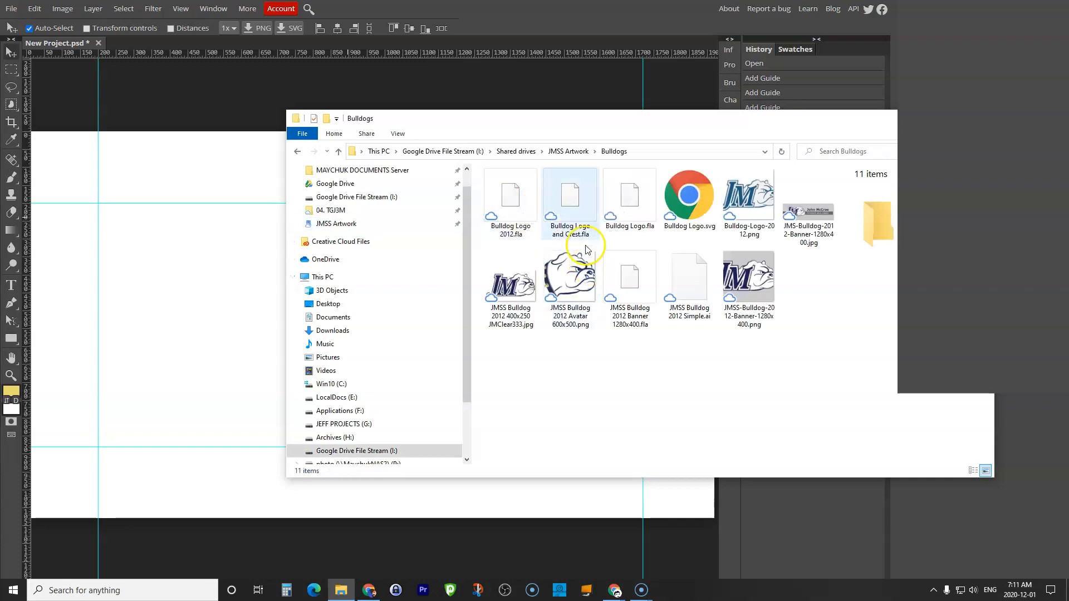
left_click_drag(539, 125, 521, 134)
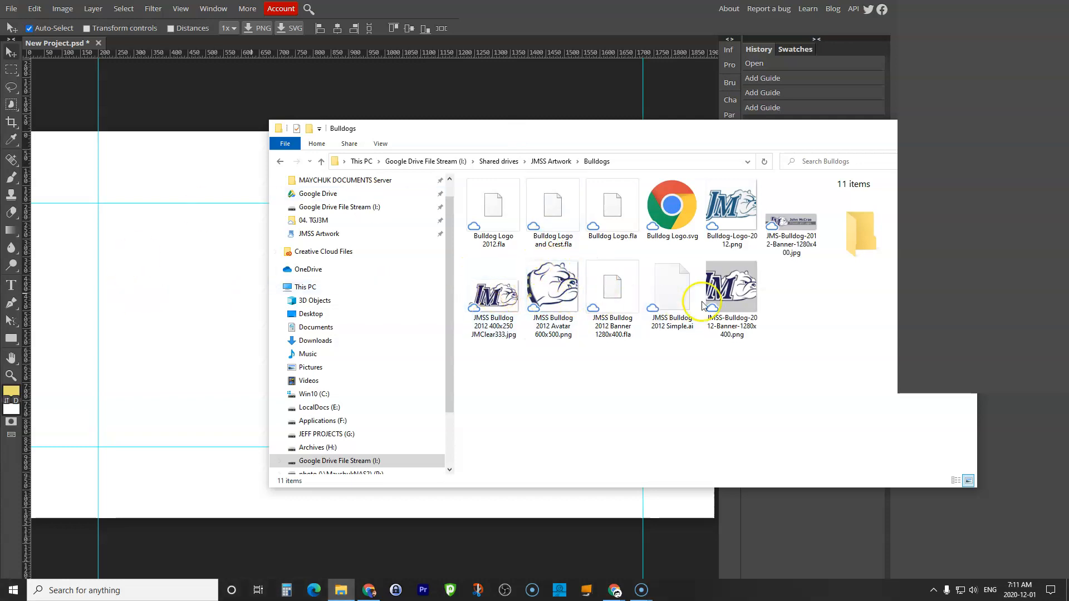
- Open JMSS Bulldog 2012 Avatar 600x500.png and Bulldog-Logo-2012.png from File Explorer as separate documents, and close both
left_click_drag(548, 290, 143, 49)
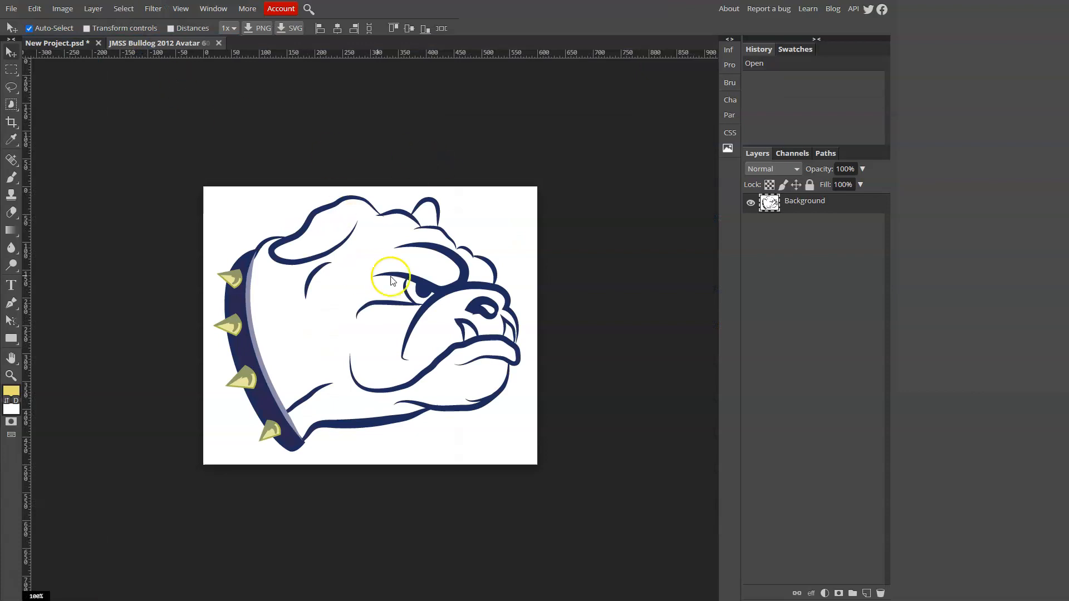
left_click(54, 43)
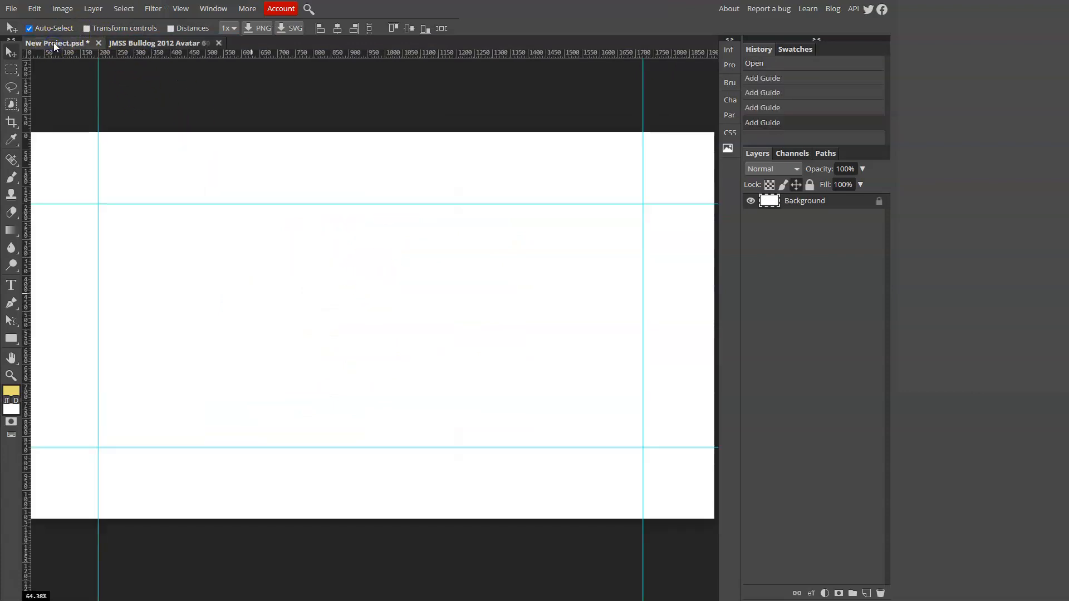
left_click(144, 47)
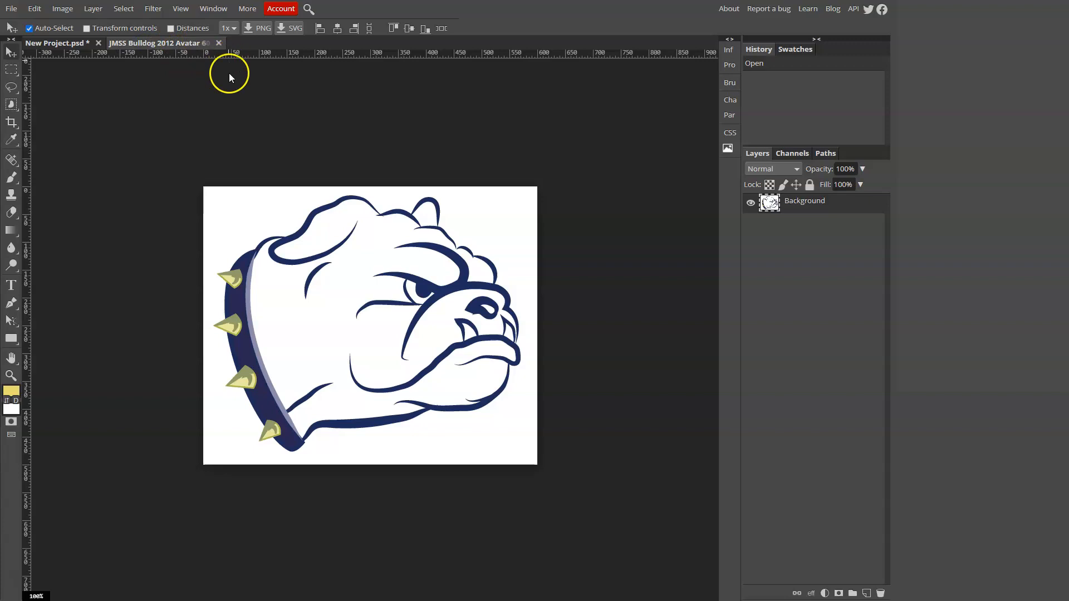
key("alt+Tab")
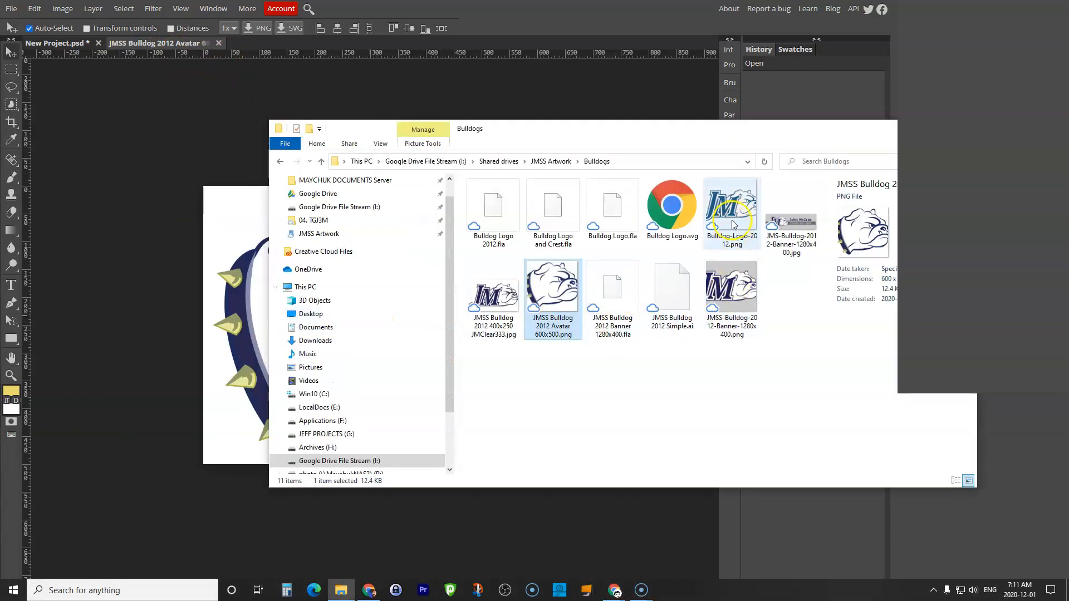
left_click_drag(730, 212, 261, 45)
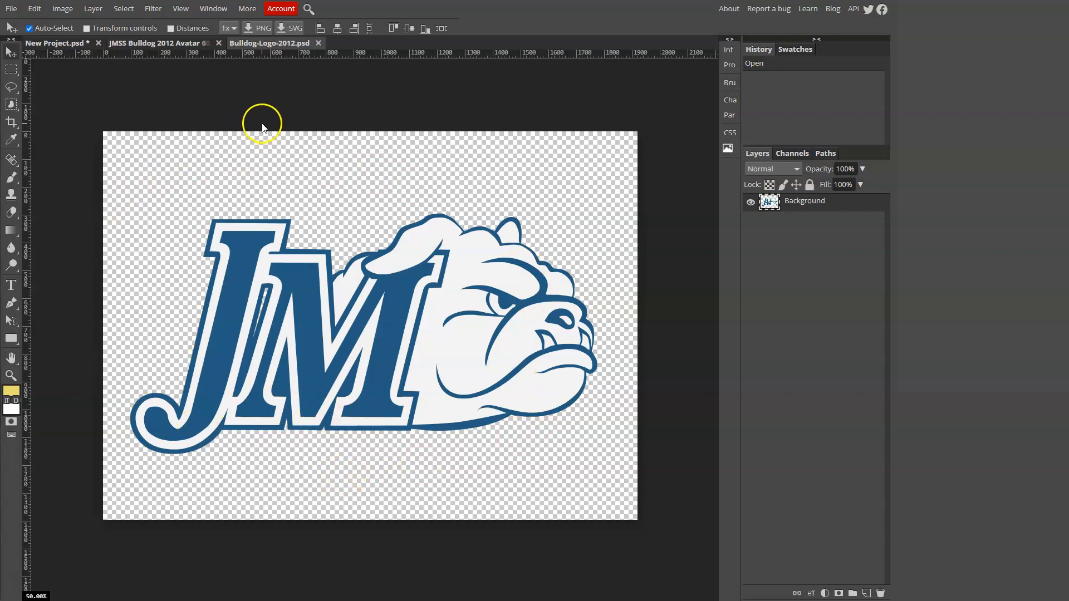
left_click(218, 43)
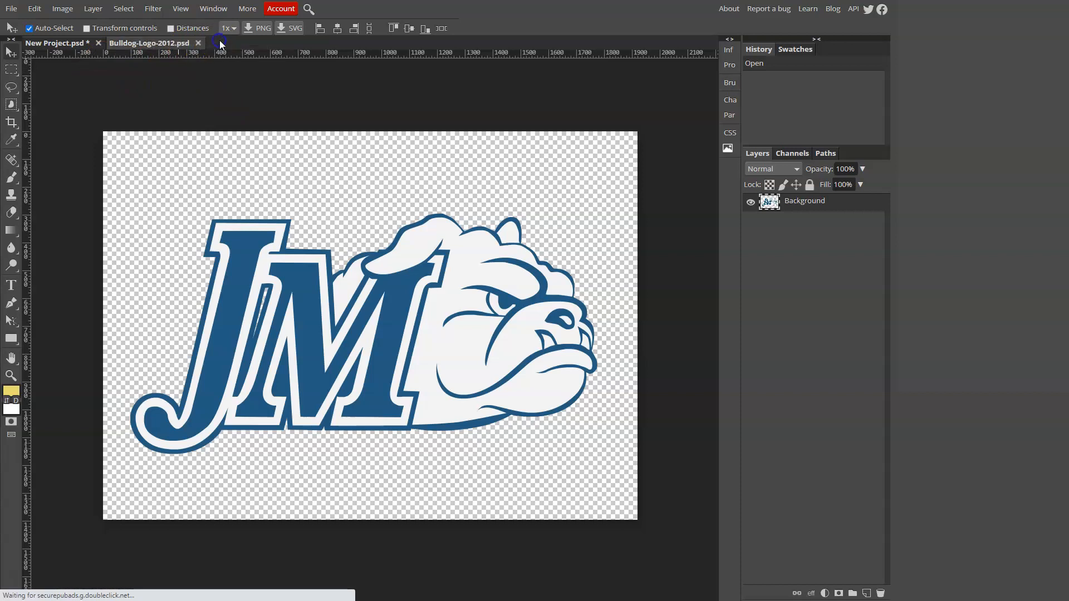
left_click(198, 43)
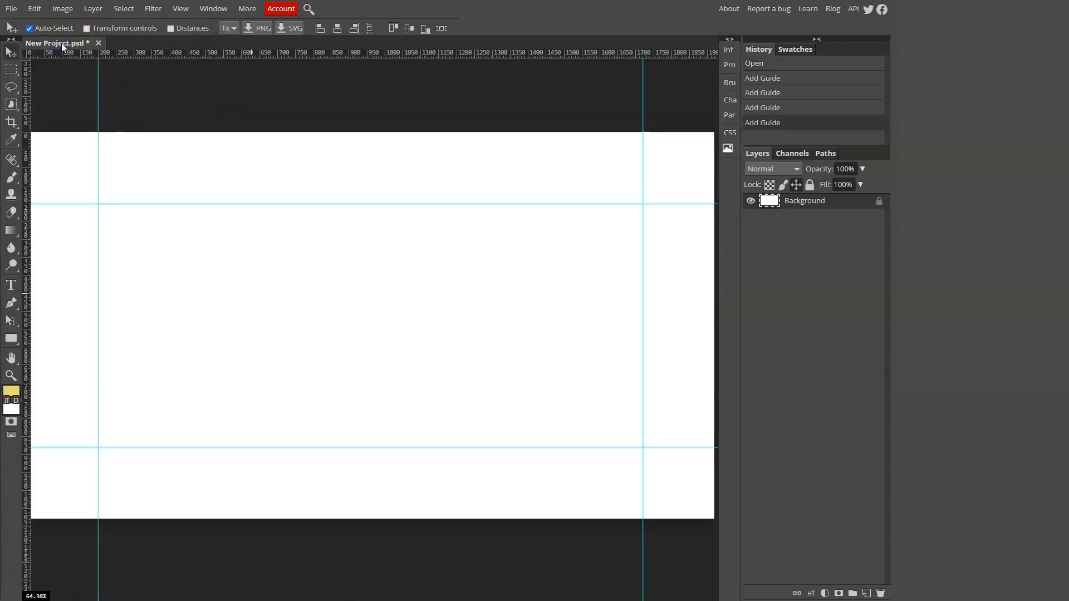
- Switch to File Explorer and place Bulldog-Logo-2012.png into the New Project canvas
key("alt+Tab")
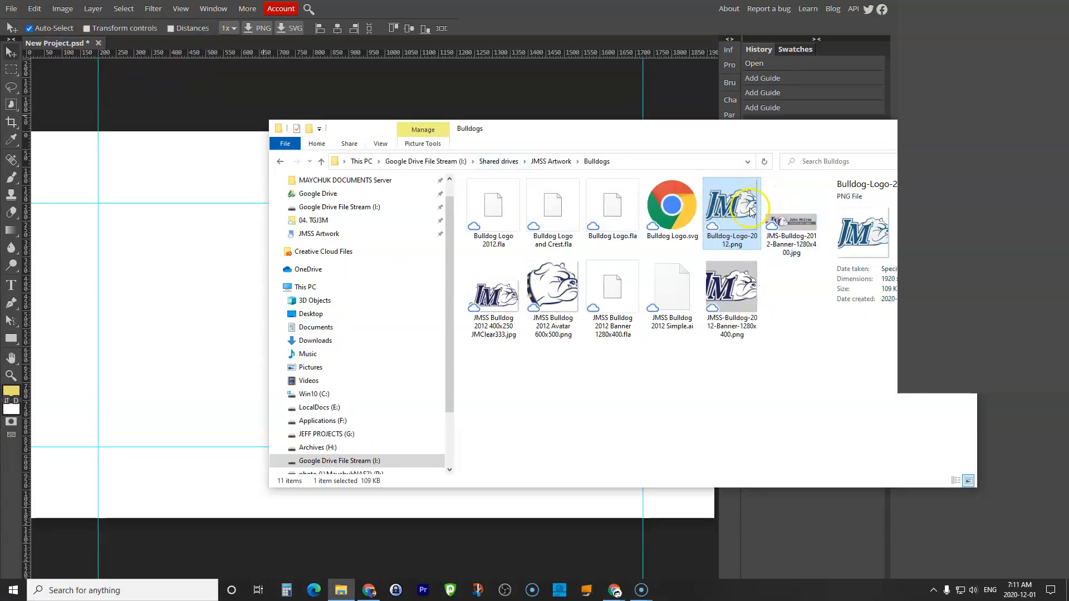
left_click_drag(738, 206, 239, 297)
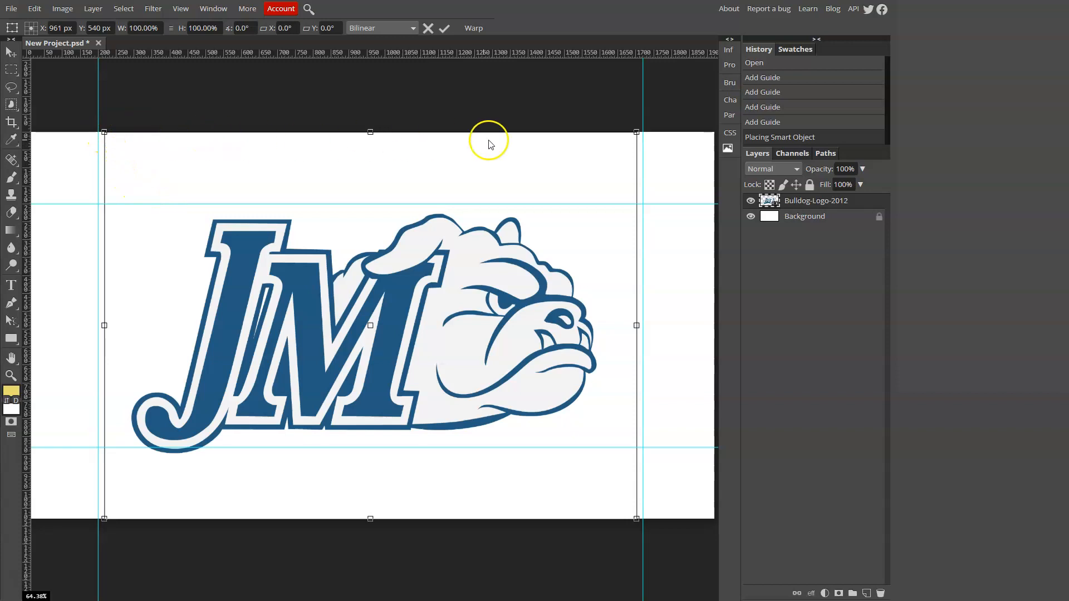
mouse_move(461, 324)
left_mouse_down()
mouse_move(461, 342)
mouse_move(461, 323)
left_mouse_up()
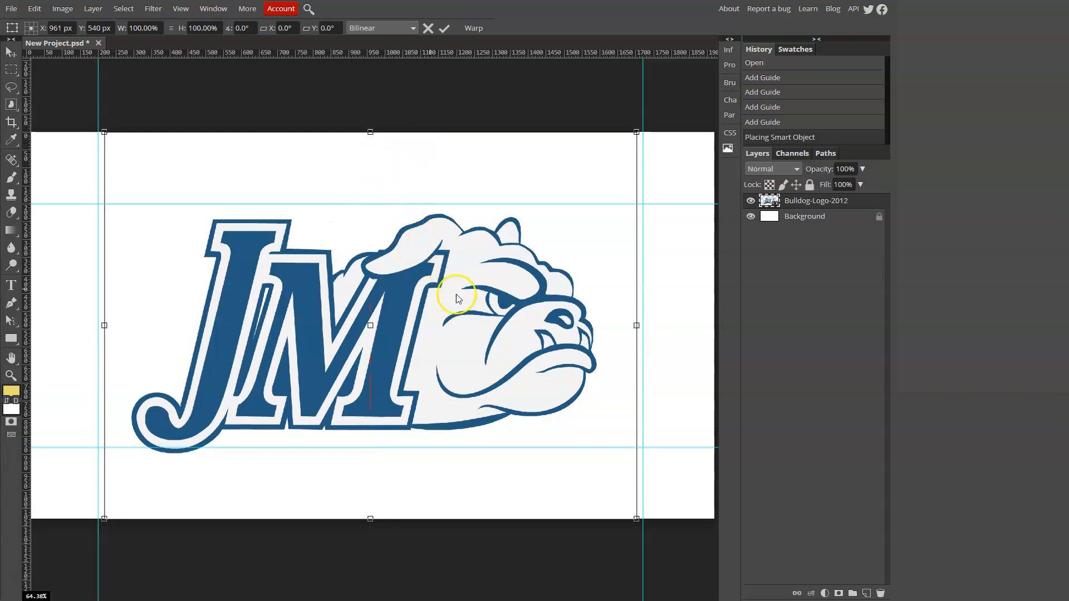
- Apply the logo placement and shift the logo left until its J nearly reaches the canvas's left edge
left_click_drag(477, 307, 372, 296)
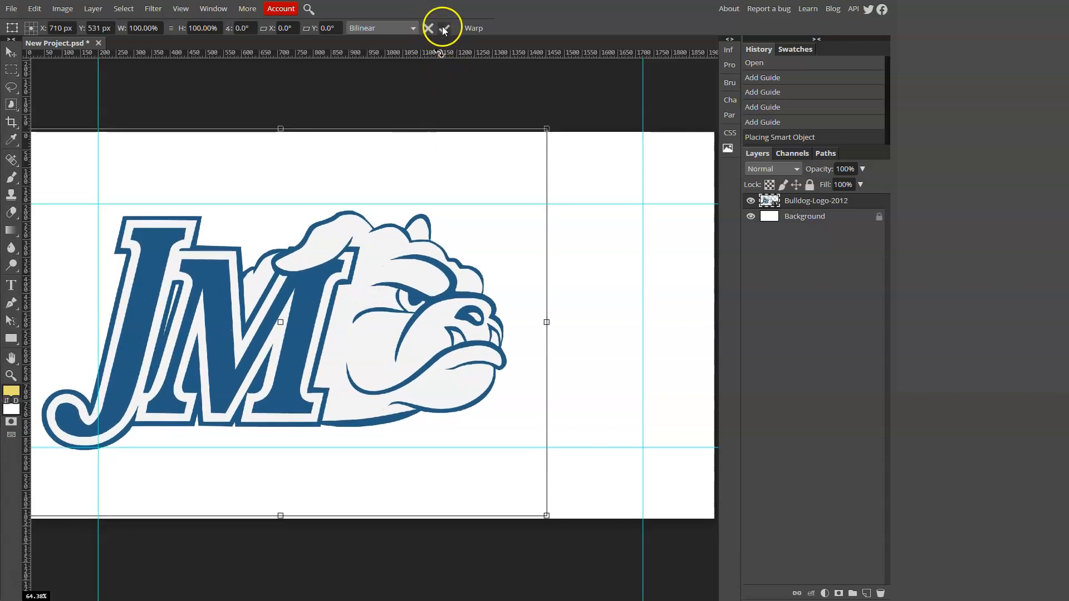
mouse_move(366, 295)
left_mouse_down()
mouse_move(379, 288)
mouse_move(382, 301)
left_mouse_up()
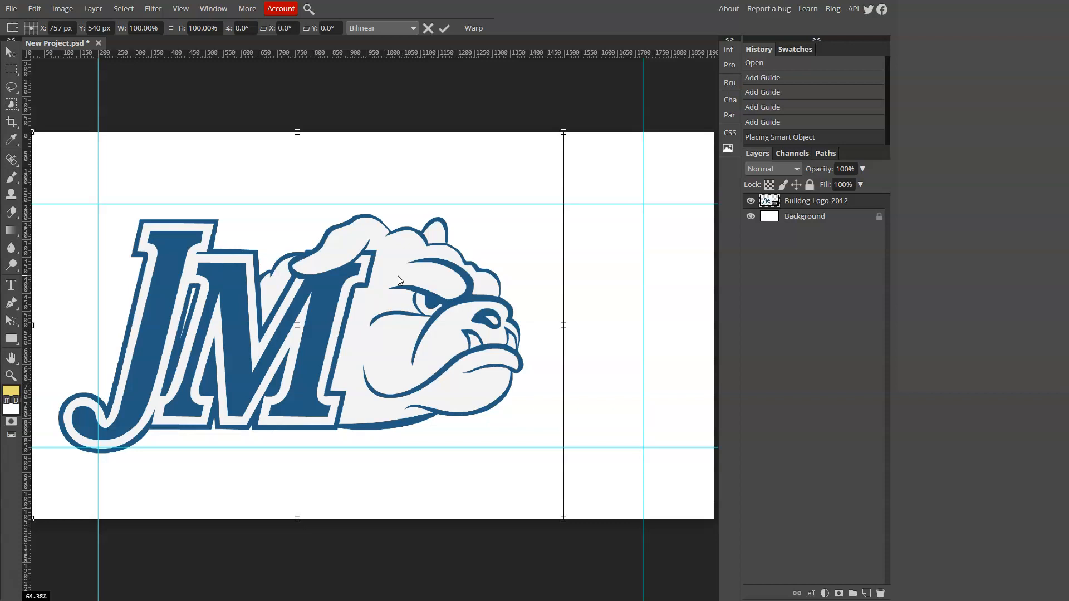
key("Return")
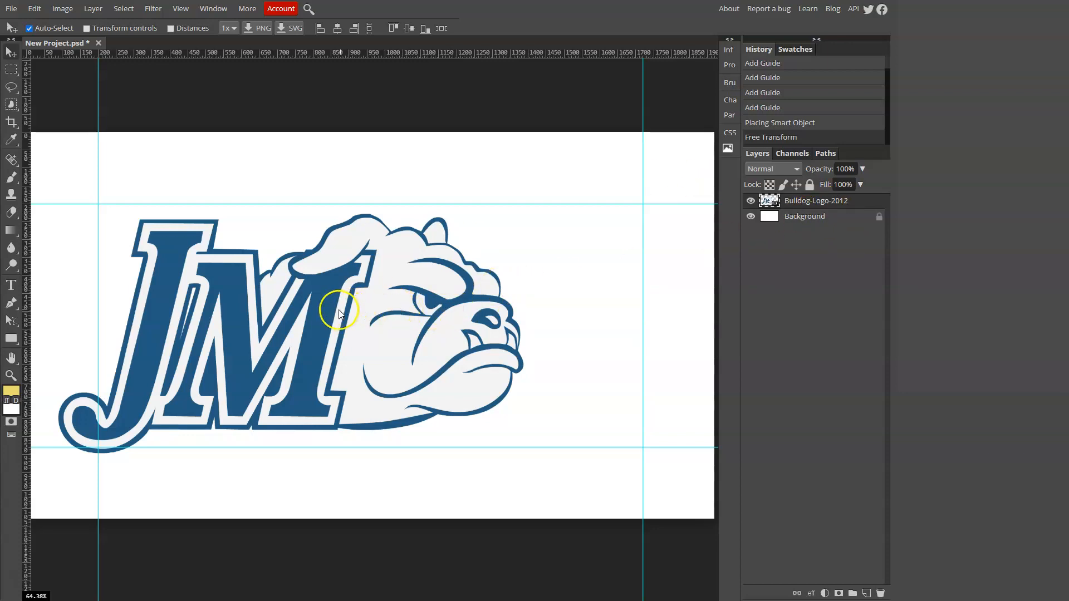
left_click_drag(279, 283, 248, 281)
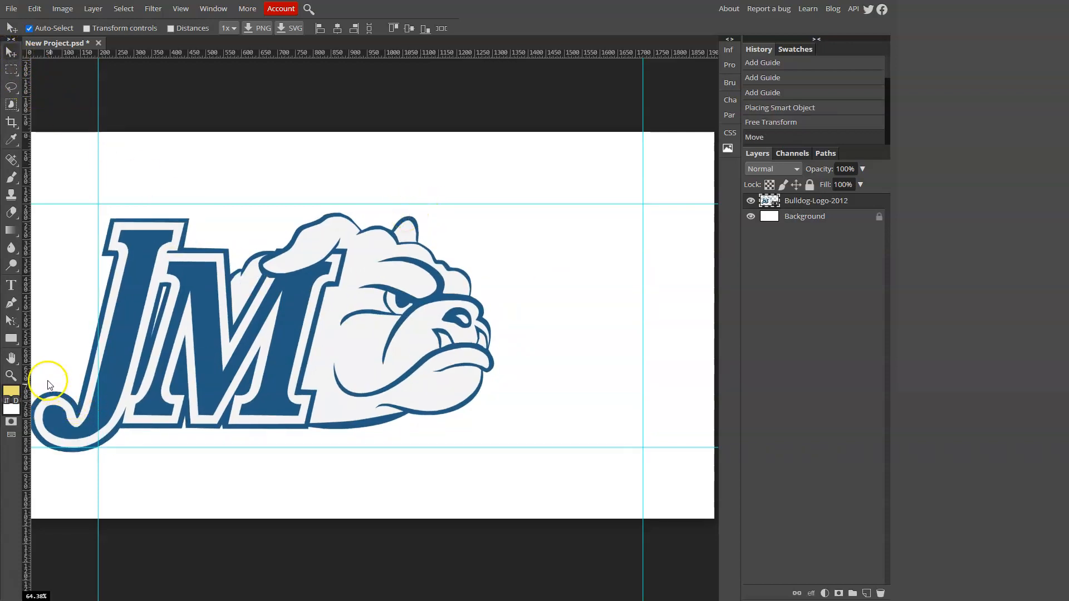
- Activate the Type tool and set the foreground colour to black (000000)
left_click(12, 286)
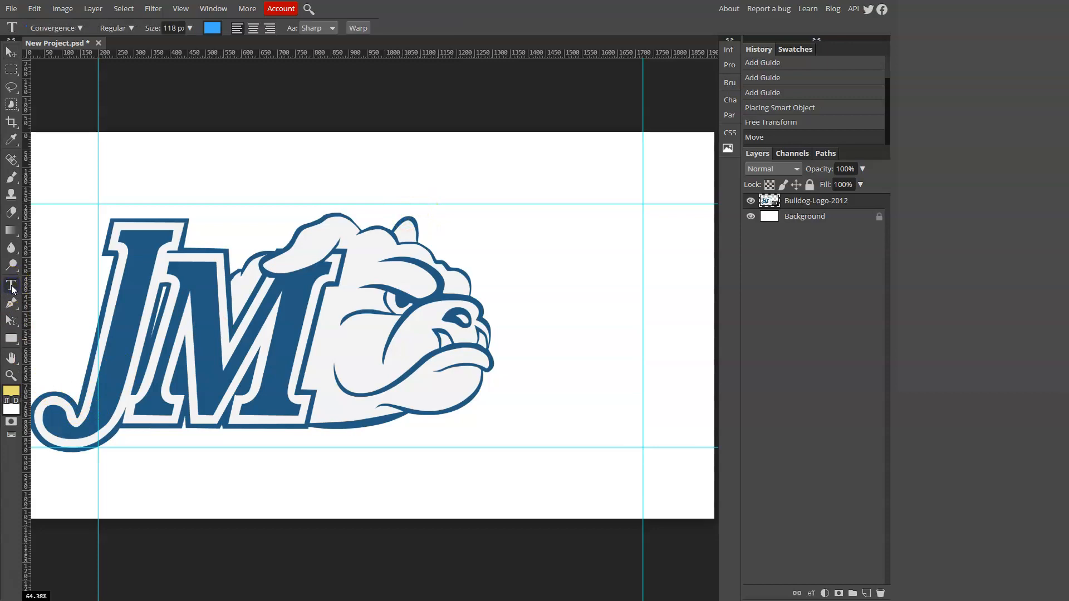
left_click(12, 392)
left_click_drag(132, 228, 88, 254)
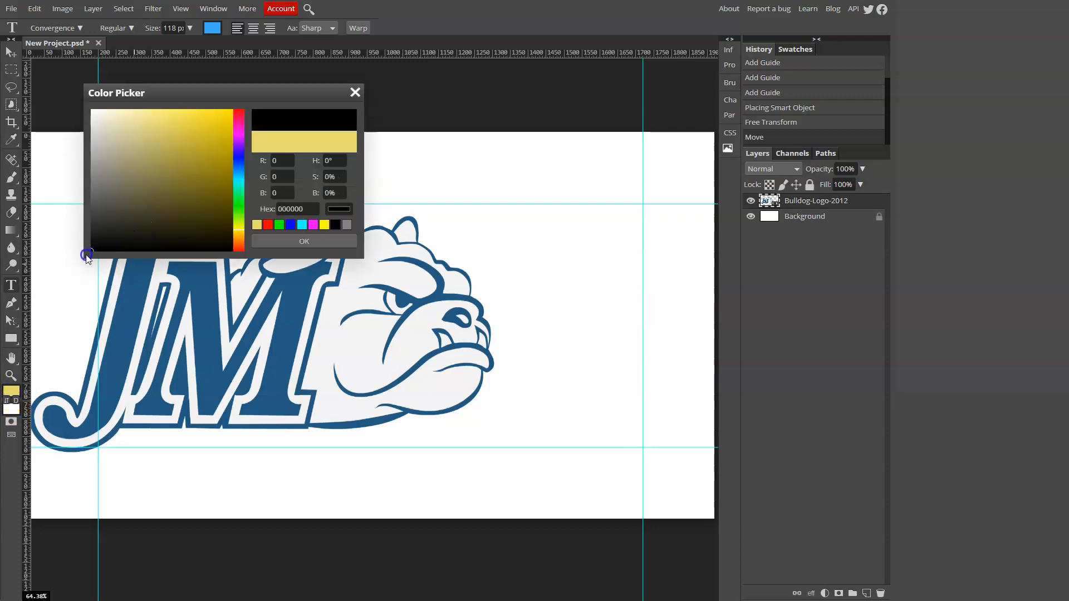
left_click(259, 245)
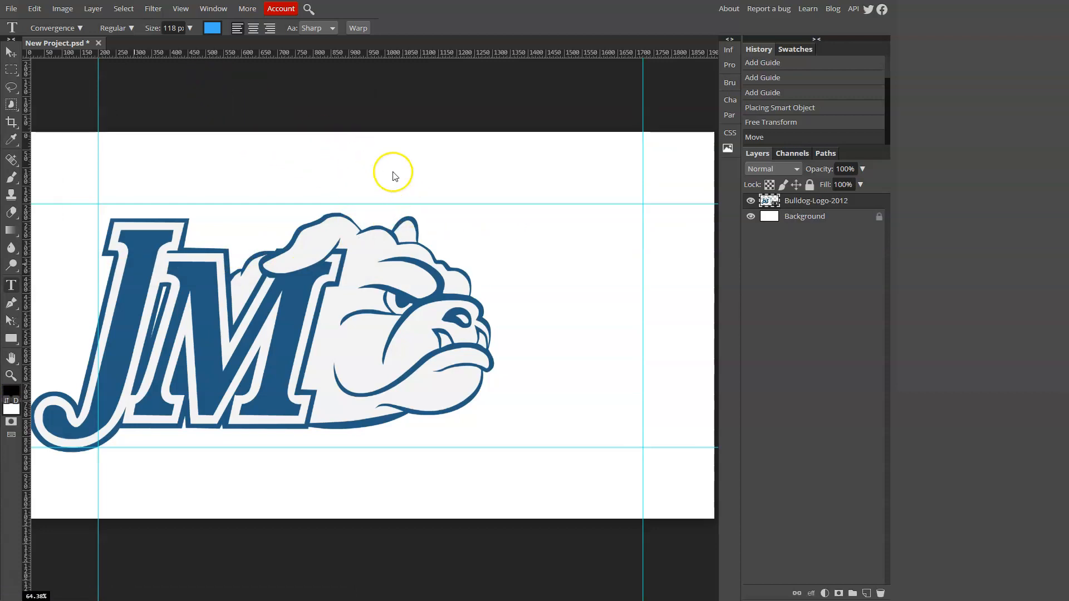
- Set the text size to 150 px and the font to Comprehension
left_click(190, 29)
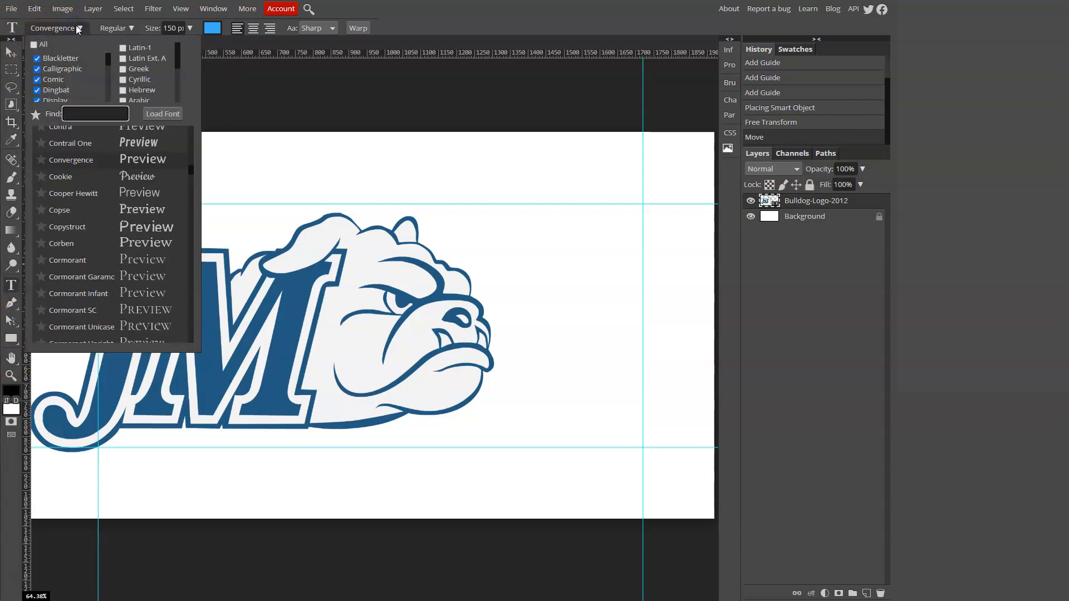
left_click(80, 85)
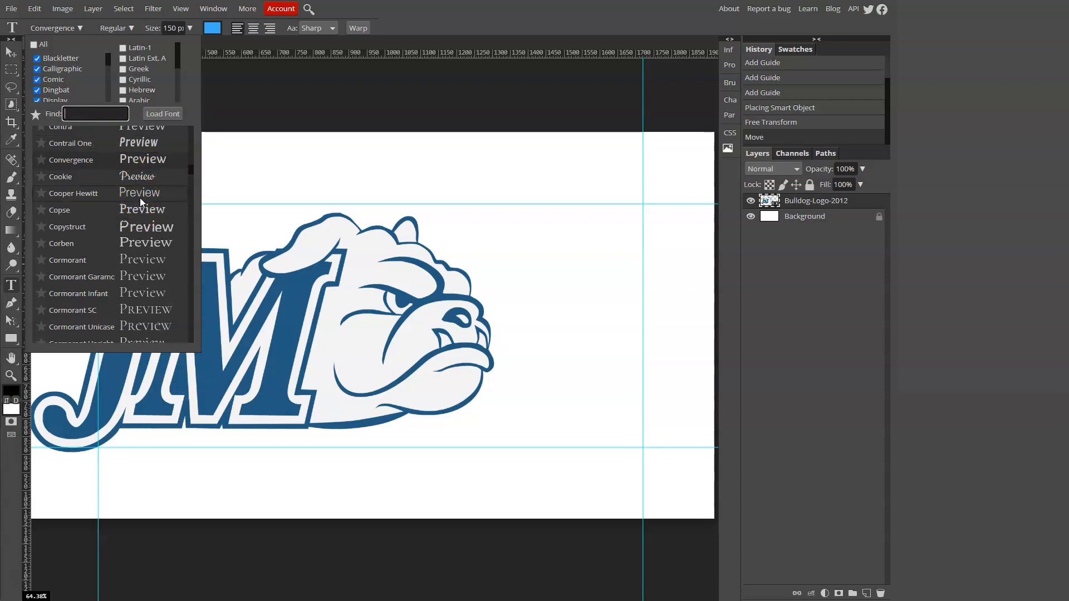
scroll(139, 198, "up", 2)
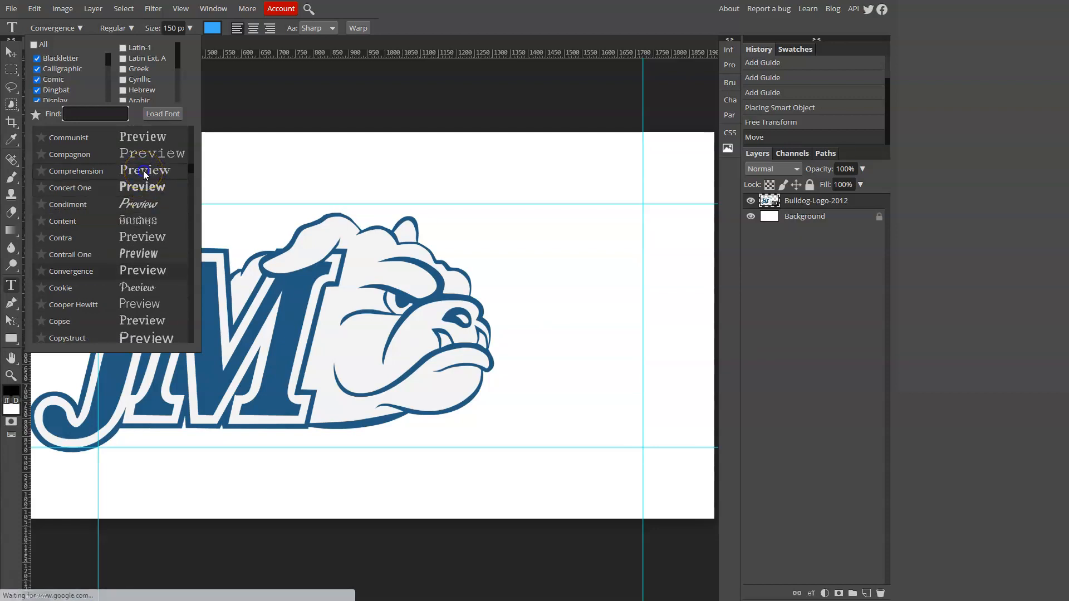
left_click(143, 170)
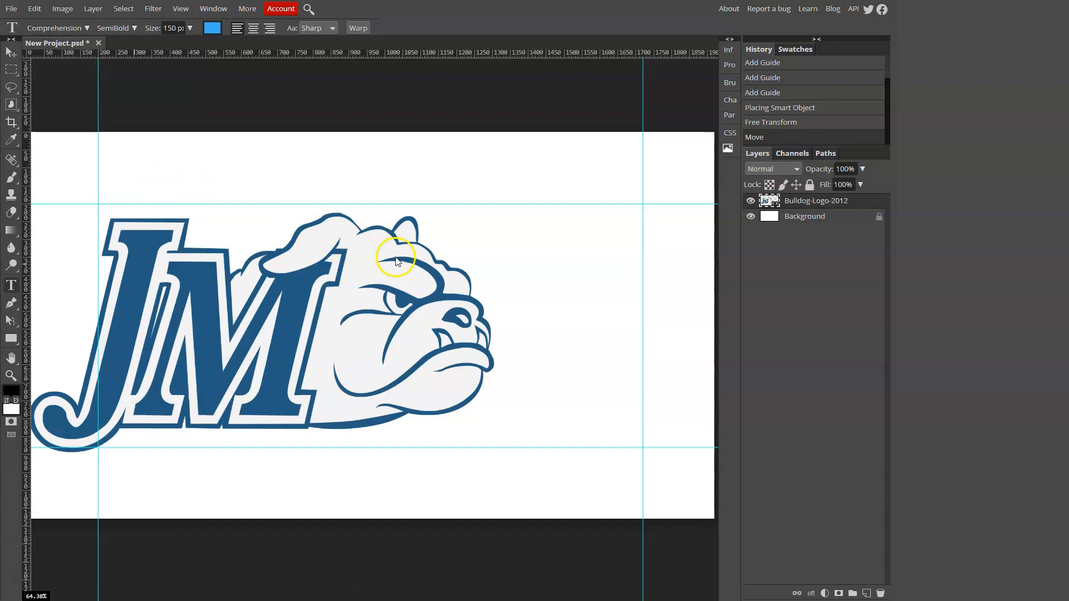
- Add the text "Bulldog Banter" above the bulldog's head
left_click(465, 230)
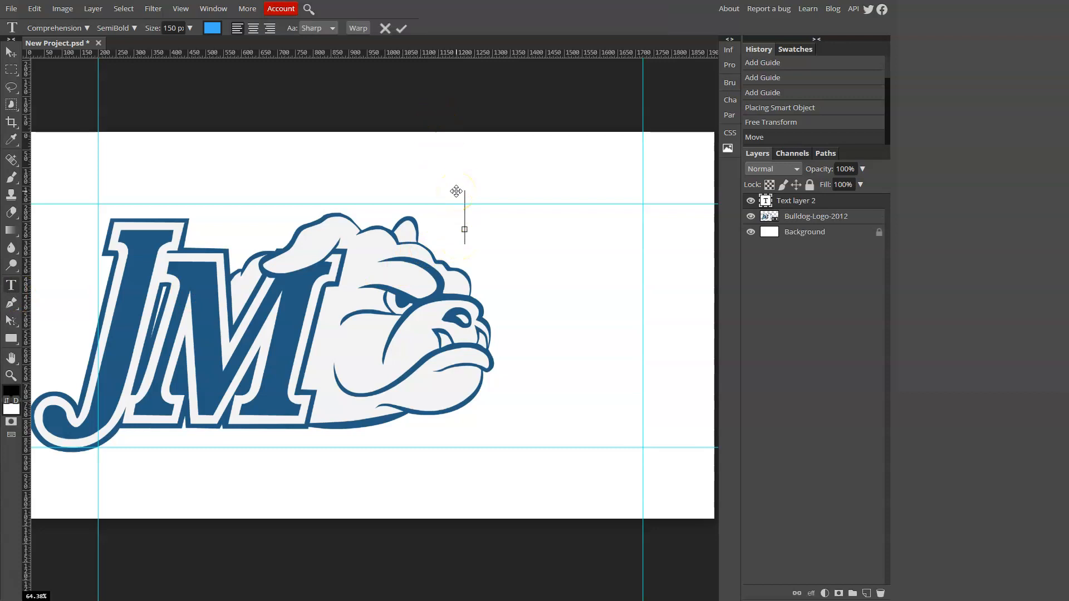
type("Bulldog")
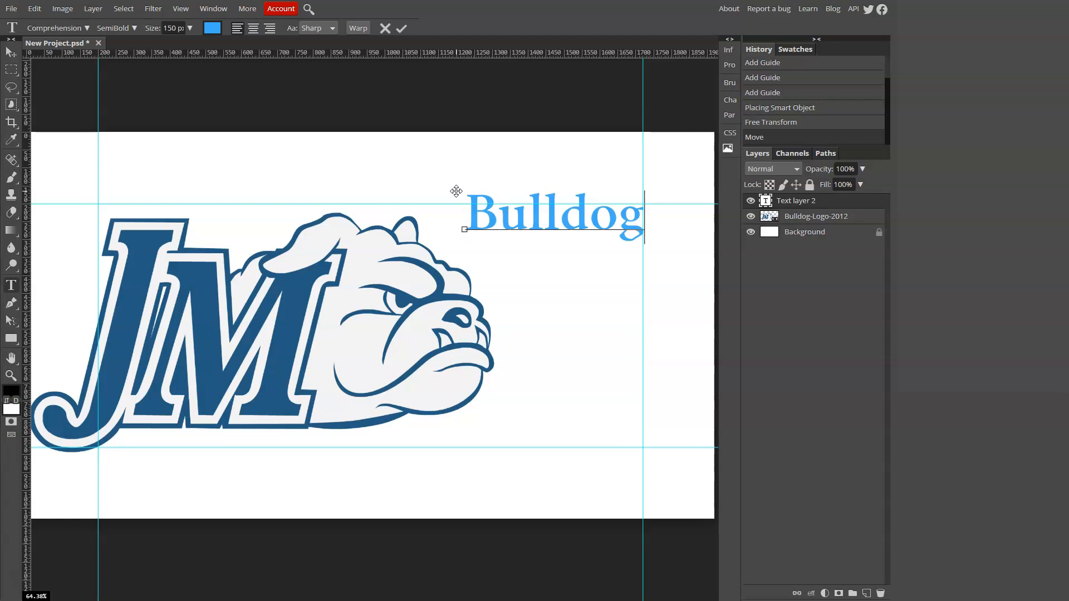
type(" Ba")
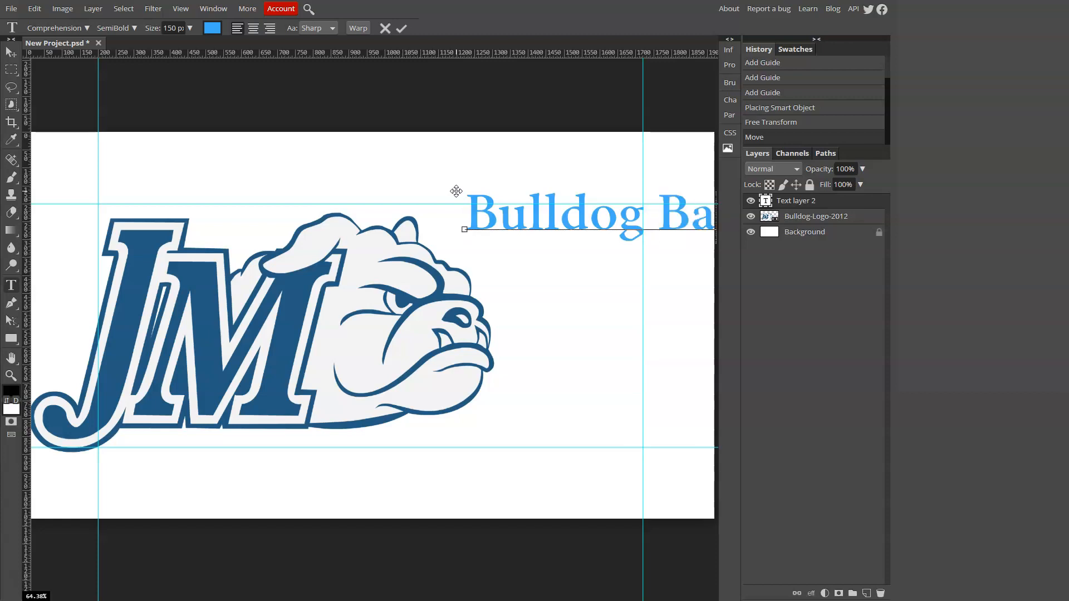
- Move the "Bulldog Banter" text over the top margin guide so it ends at the right margin guide
left_click(9, 53)
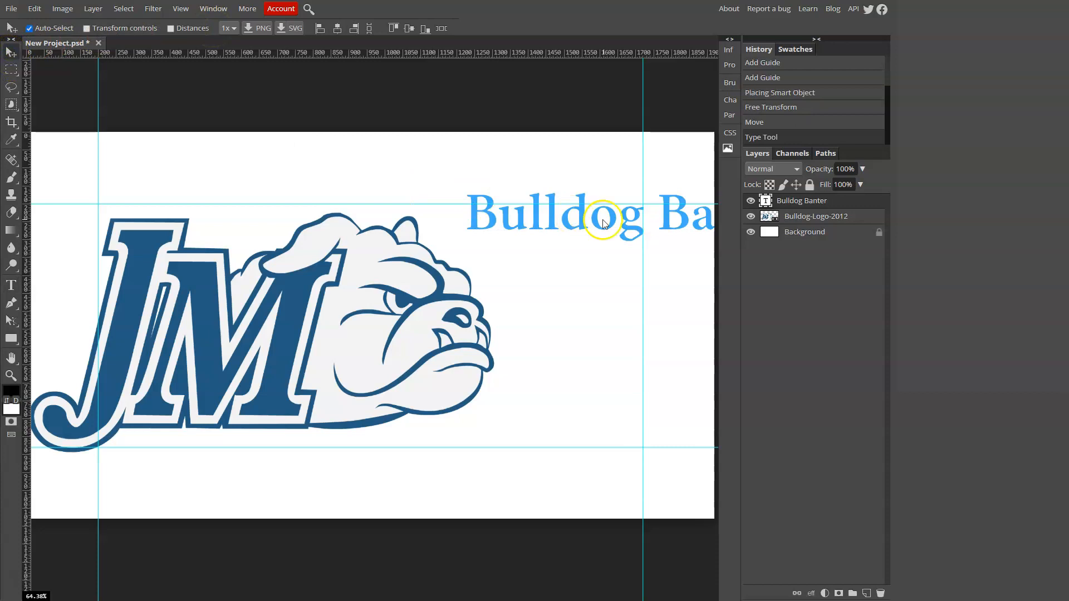
left_click_drag(614, 223, 422, 215)
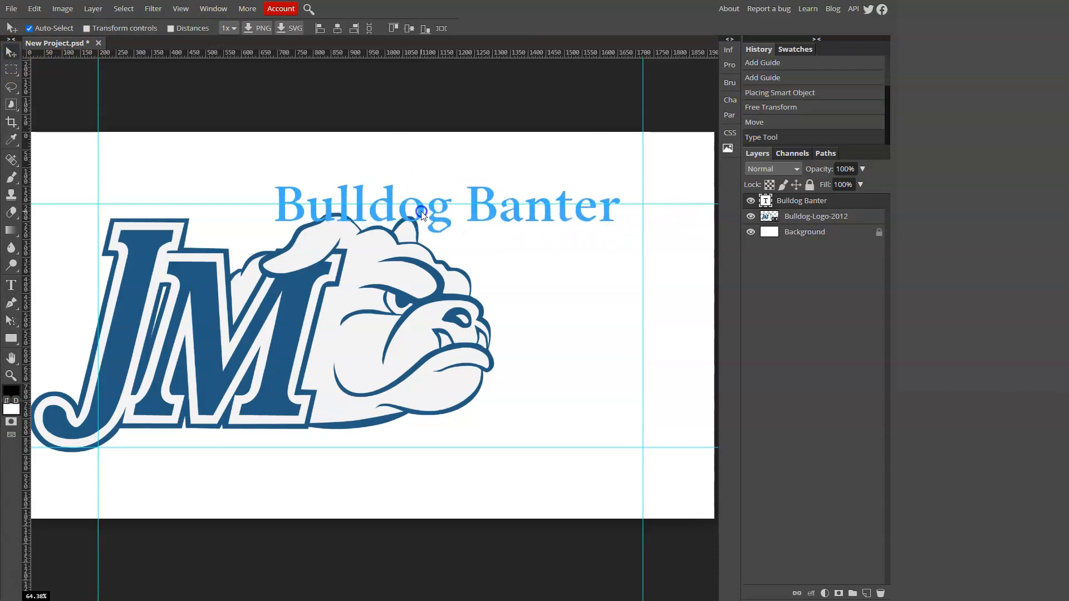
left_click_drag(503, 208, 529, 205)
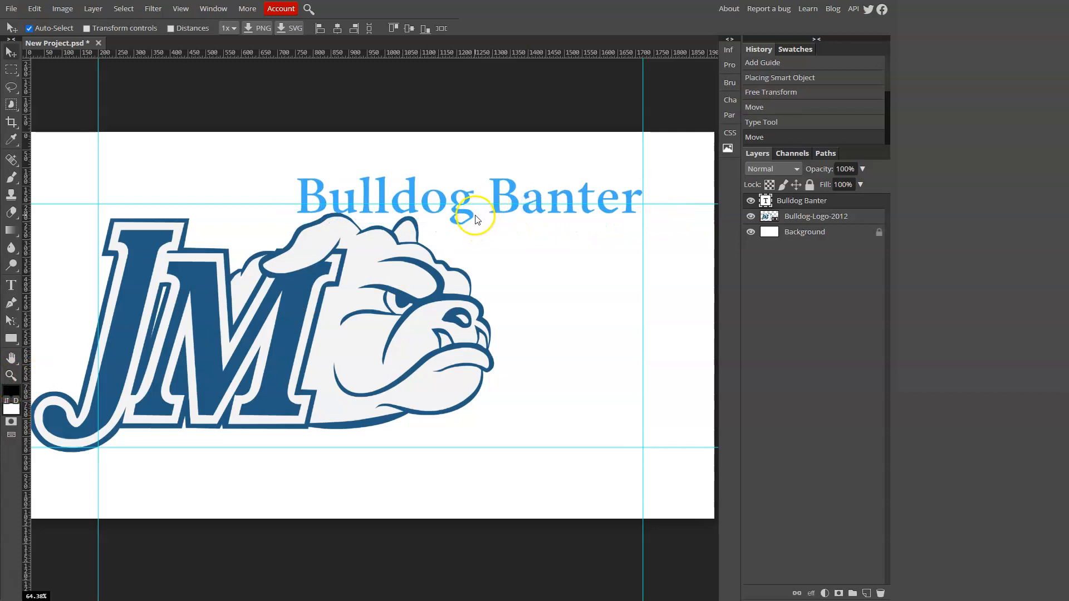
- Select the whole "Bulldog Banter" text and set its font to Concert One
double_click(462, 207)
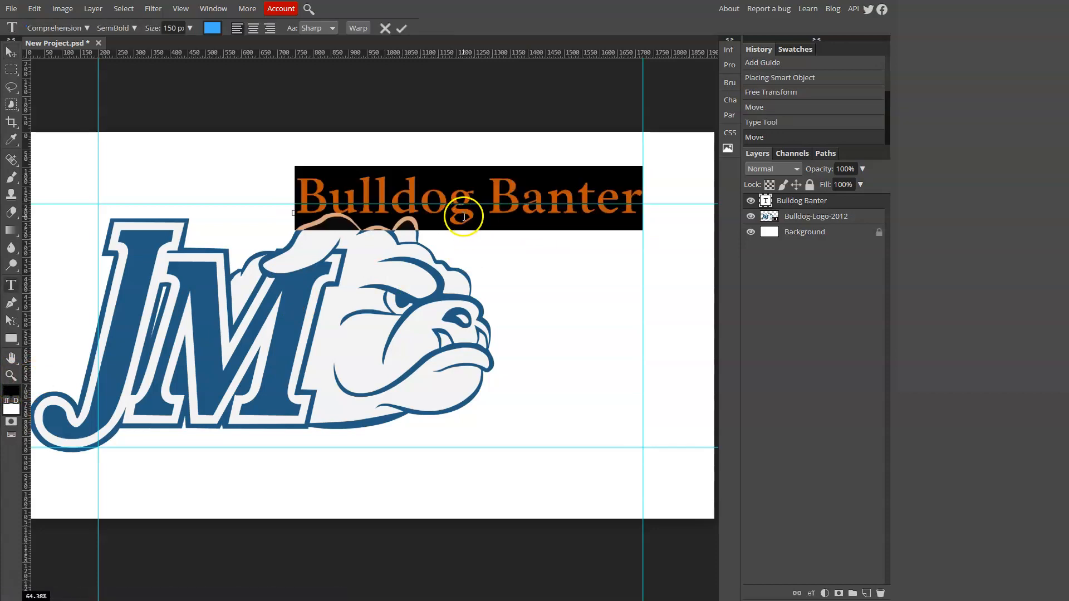
left_click(87, 28)
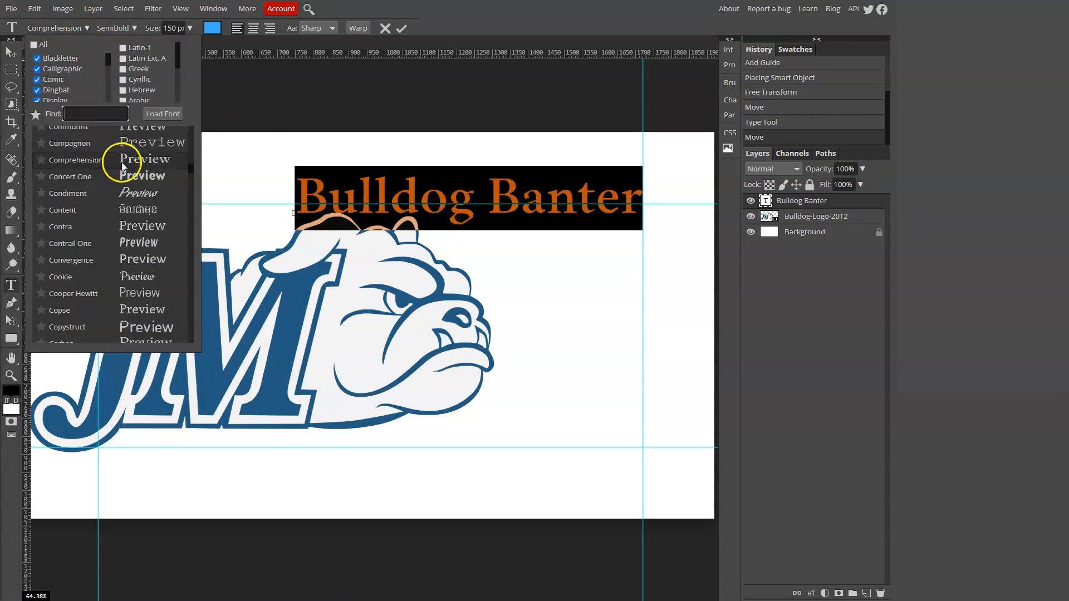
left_click(160, 182)
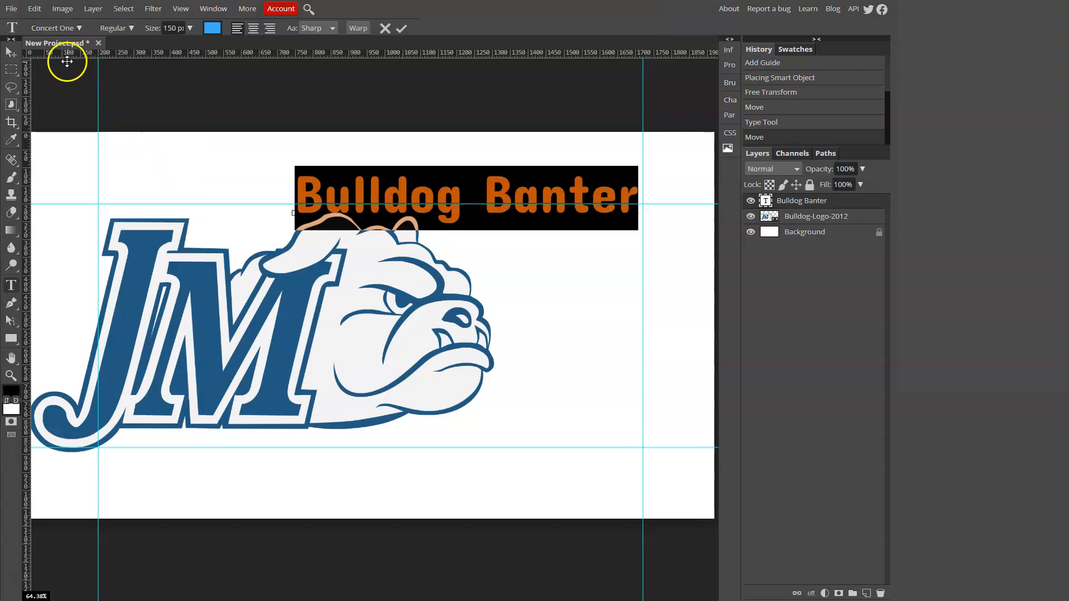
- Set the font of the selected title text to Contra
left_click(77, 28)
left_click(78, 28)
left_click(79, 28)
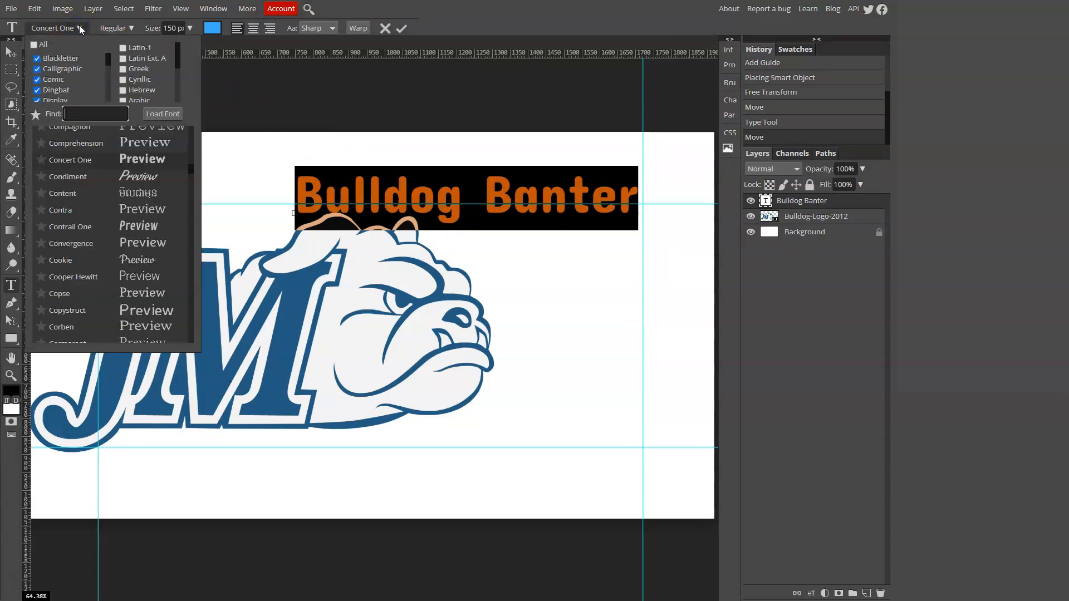
left_click(135, 210)
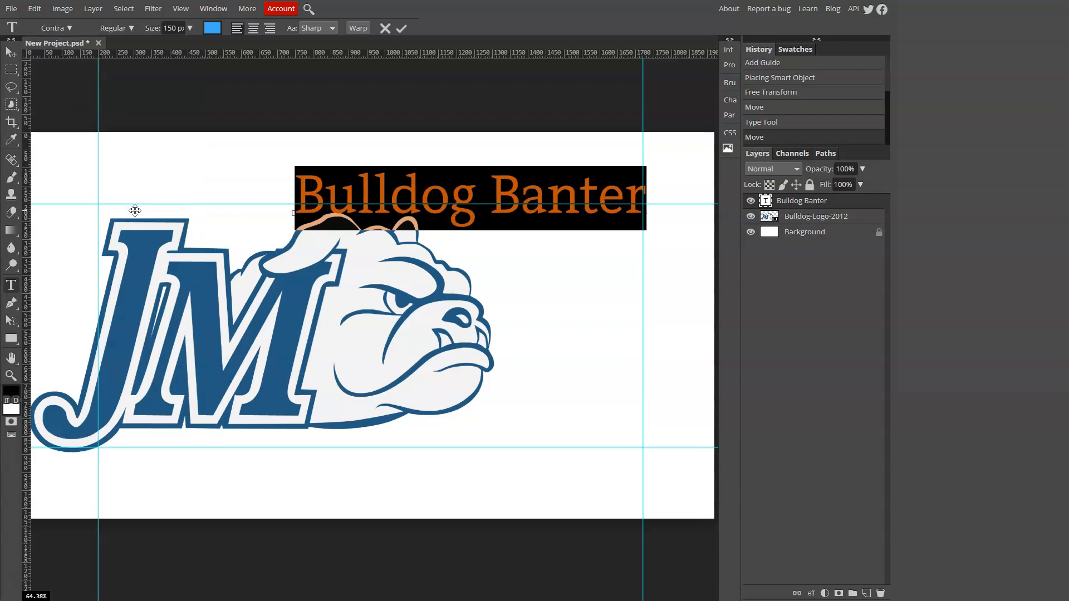
- Retype the title in capitals as "BULLDOG BANTER" and move it just above the top margin guide
left_click(336, 200)
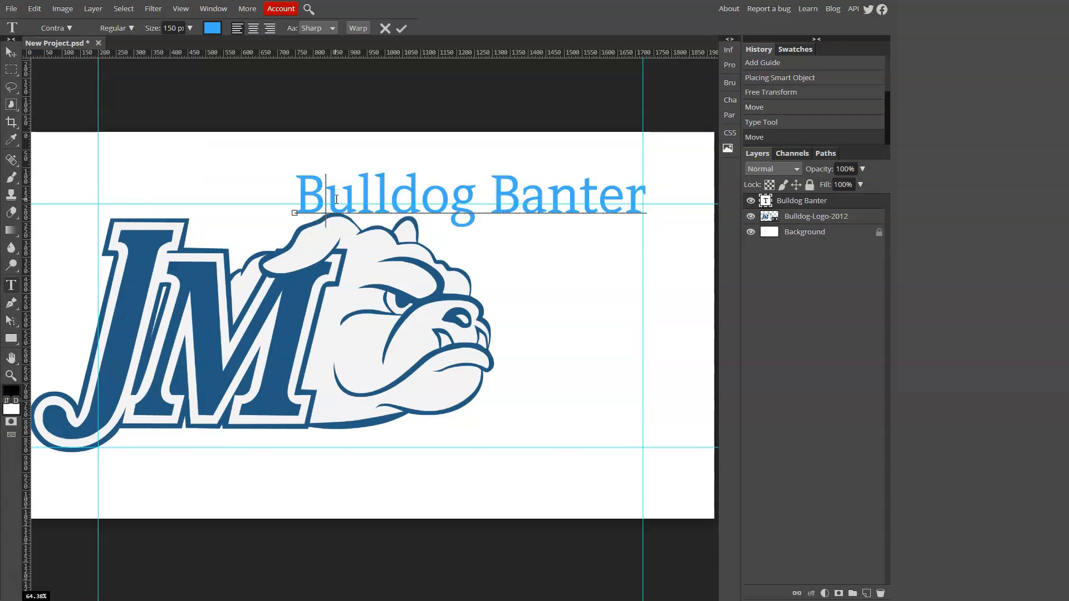
key("shift+End")
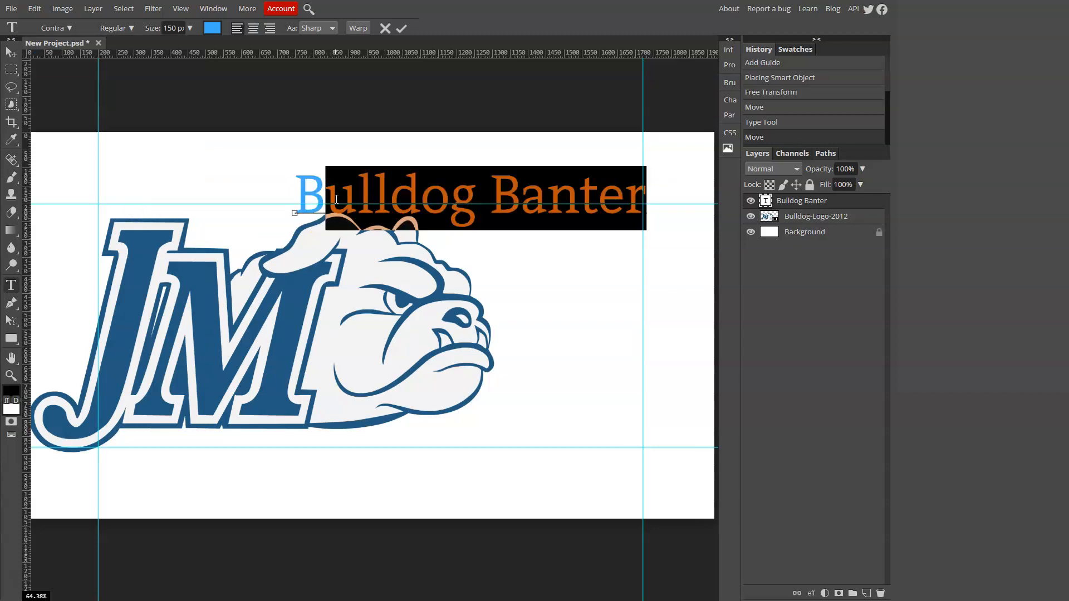
type("ULLD")
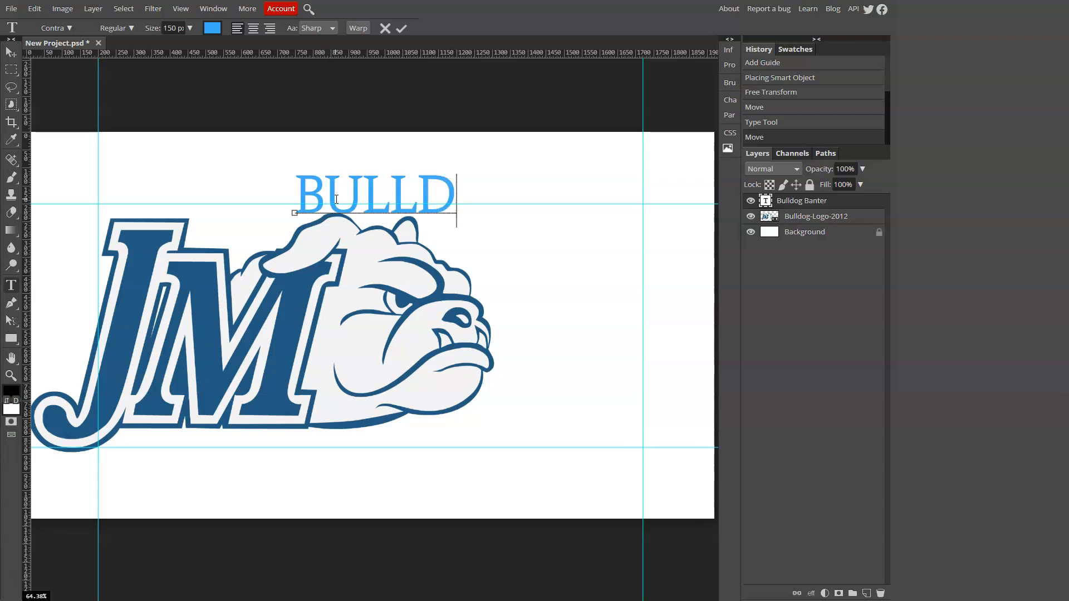
type("OG BANTE")
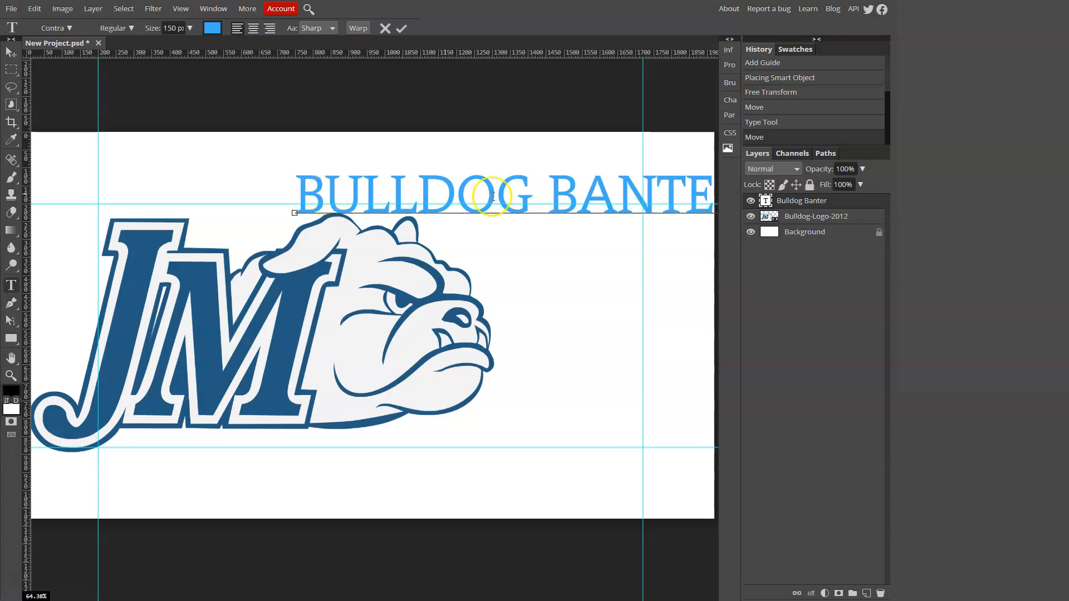
left_click(555, 191)
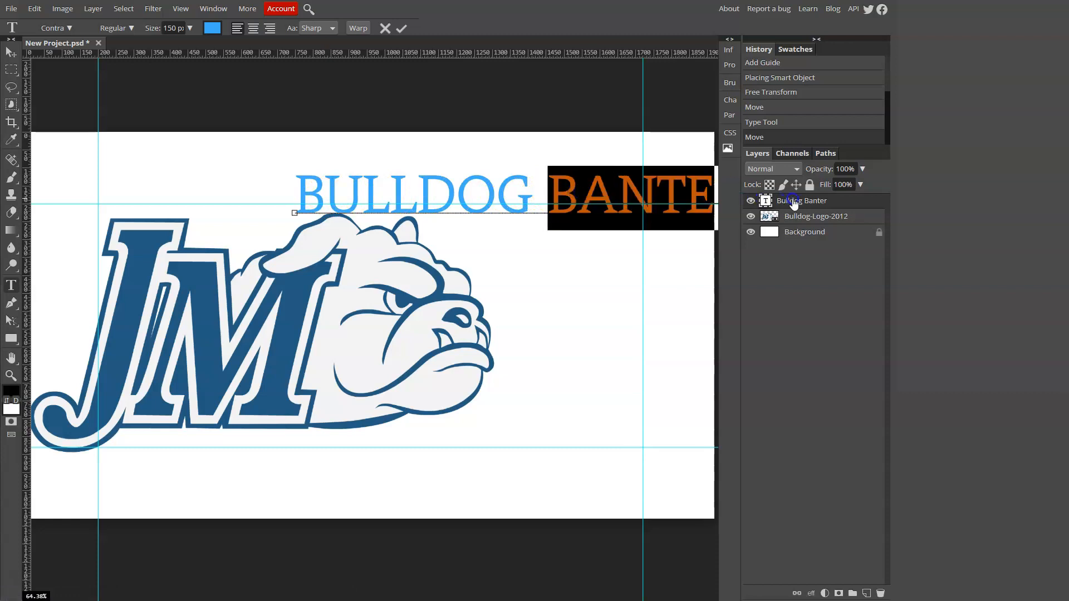
left_click(15, 57)
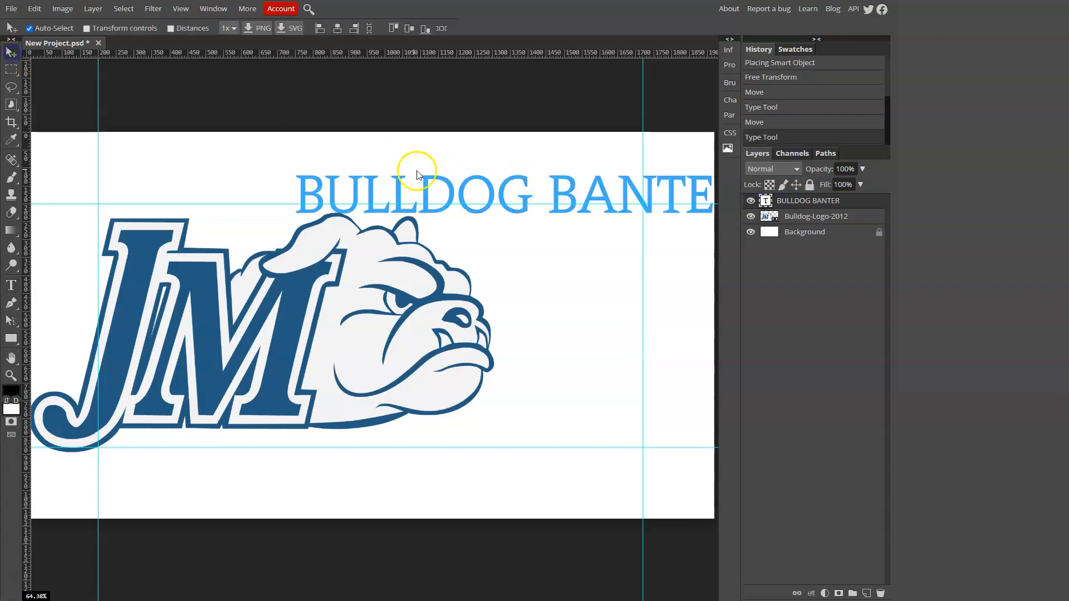
left_click_drag(466, 189, 394, 175)
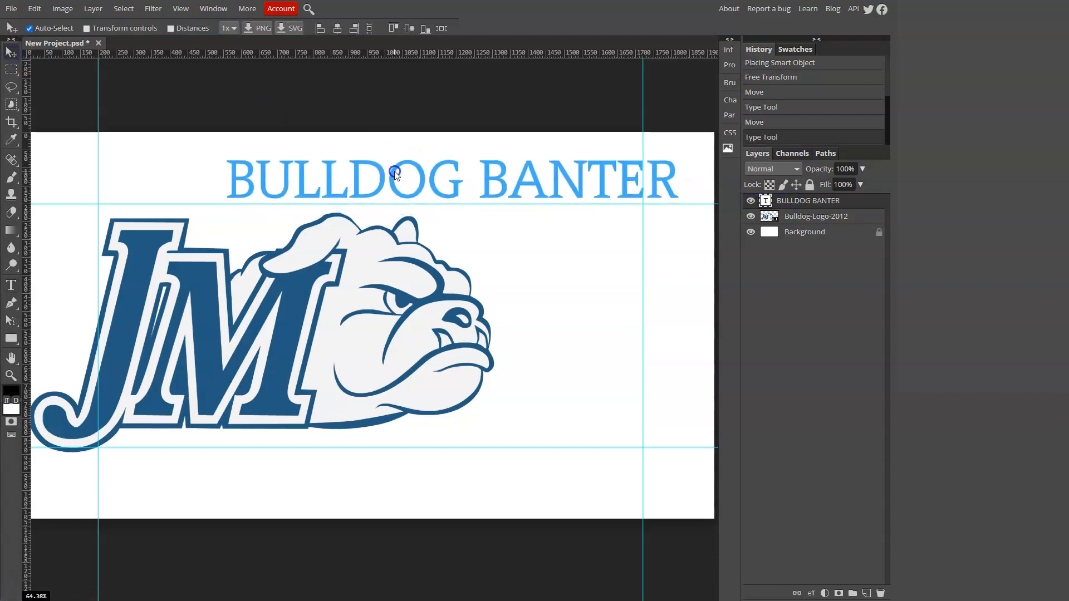
- Delete the word "BANTER" from the title so the text layer reads "BULLDOG", and commit the edit
double_click(503, 183)
left_click(494, 179)
left_click_drag(479, 179, 671, 185)
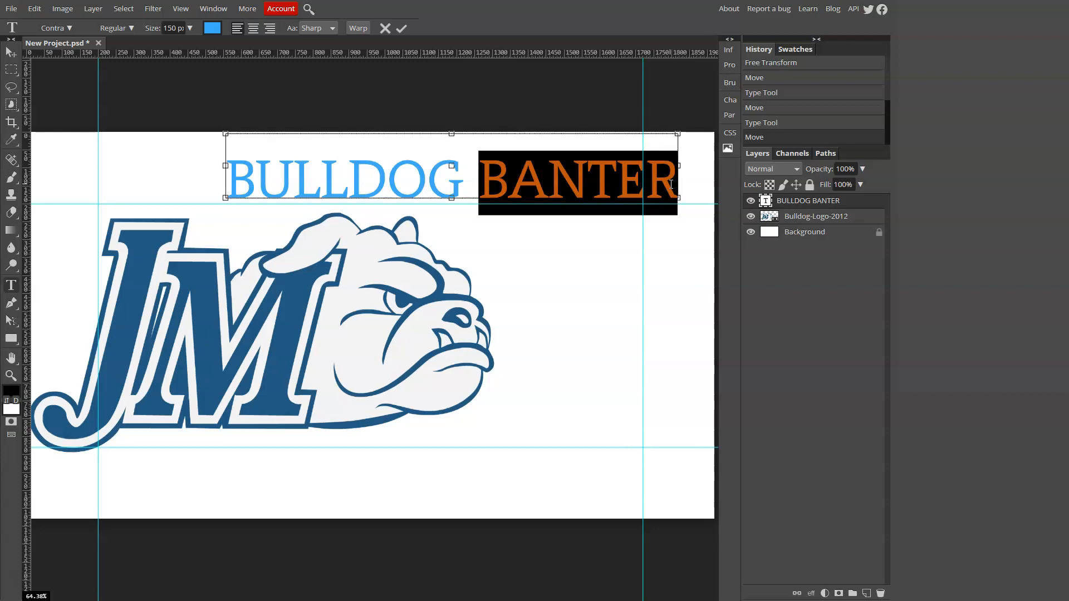
key("BackSpace")
key("BackSpace")
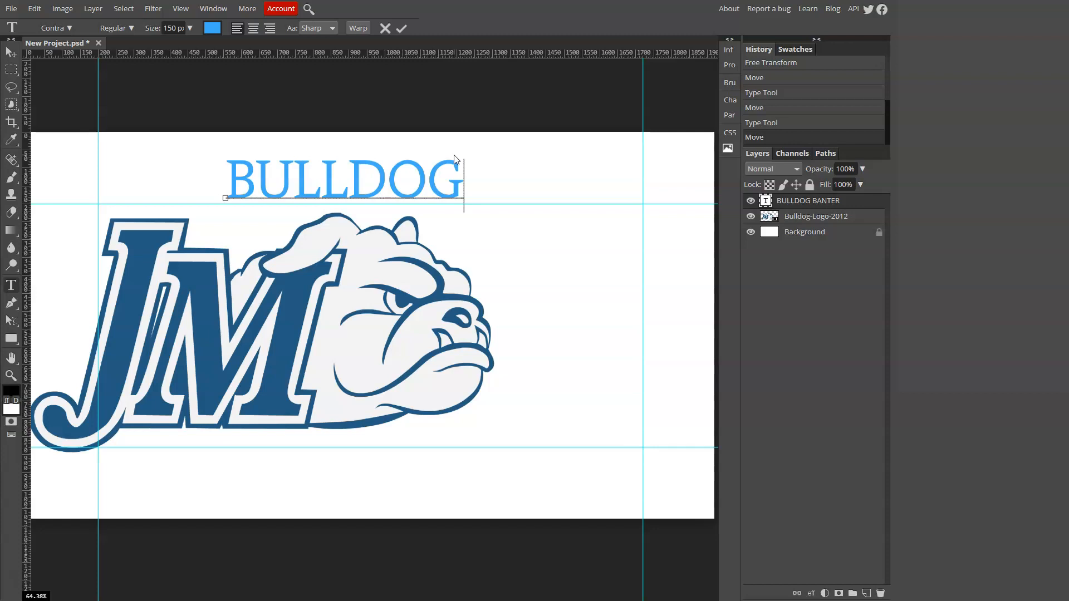
key("ctrl+Return")
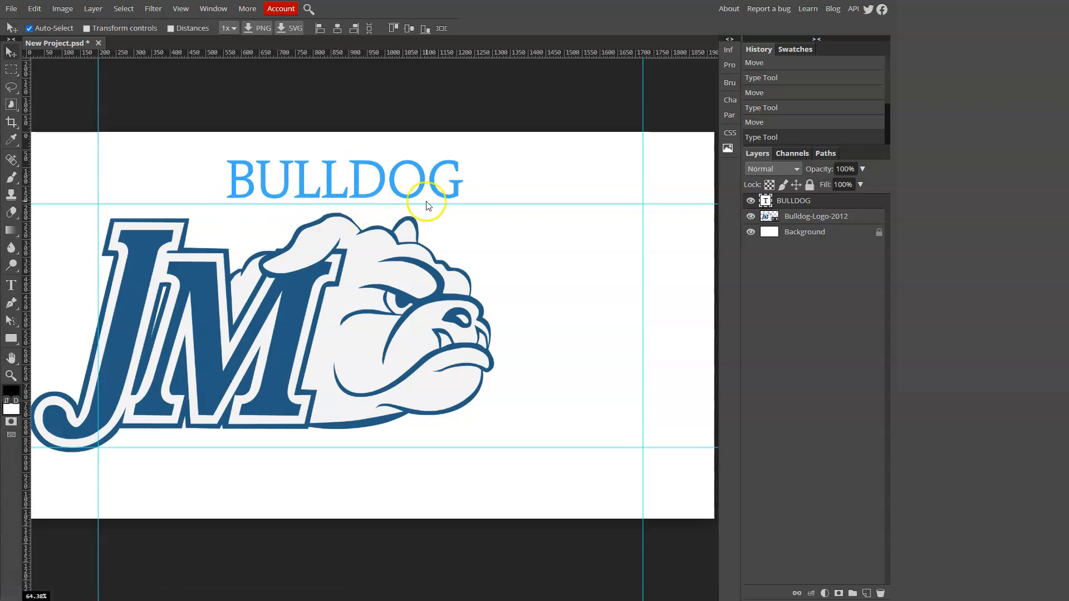
- Add a separate text layer reading "BANTER" in 150 px Contra and place it below and to the right of "BULLDOG"
left_click(11, 285)
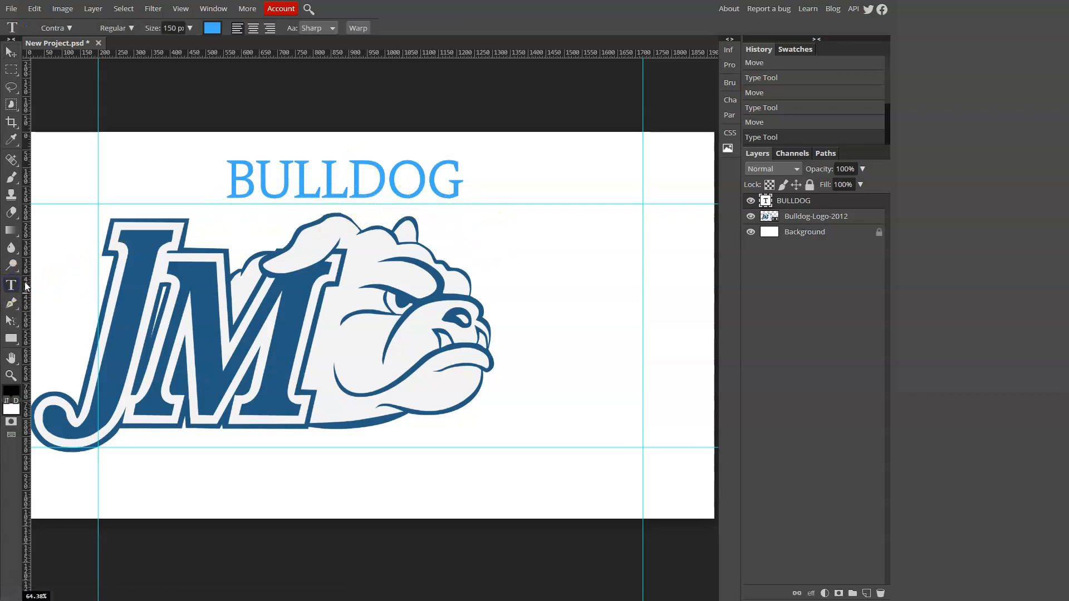
left_click(483, 231)
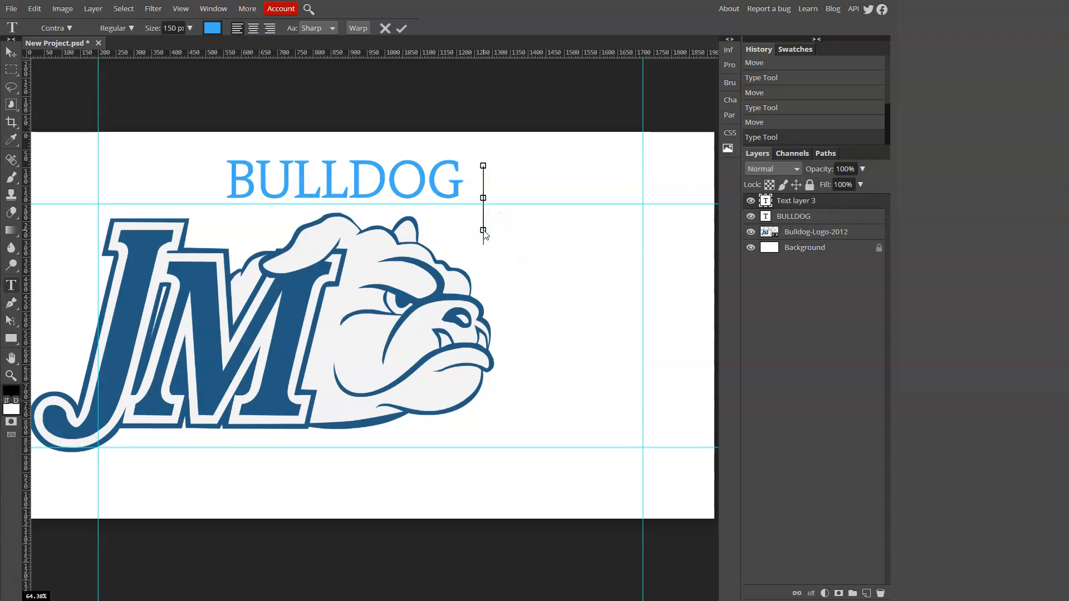
type("BANTER")
key("ctrl+Return")
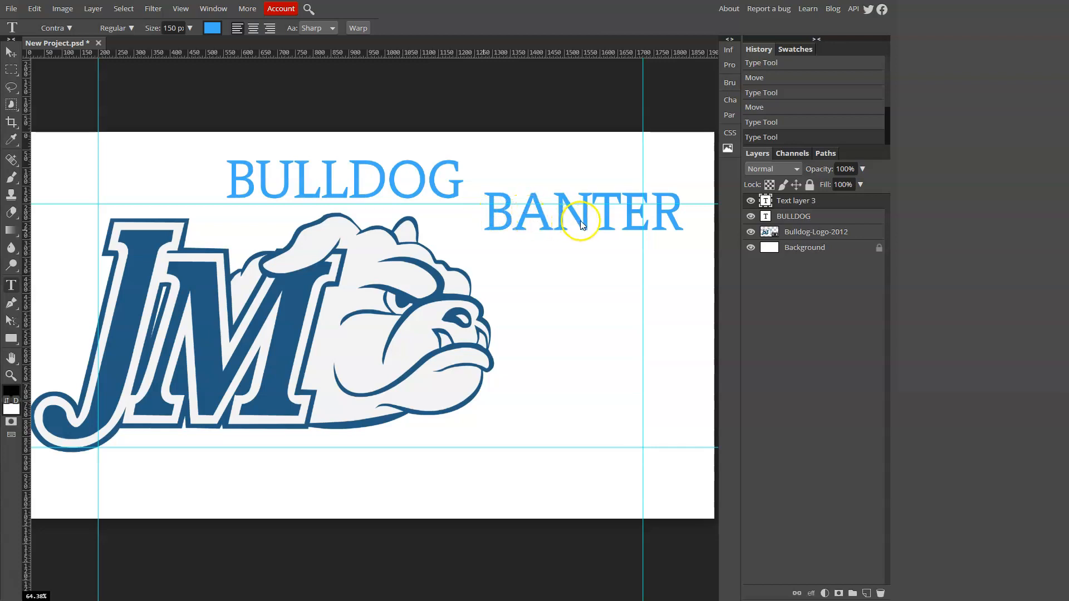
left_click(558, 257)
left_click_drag(558, 257, 546, 272)
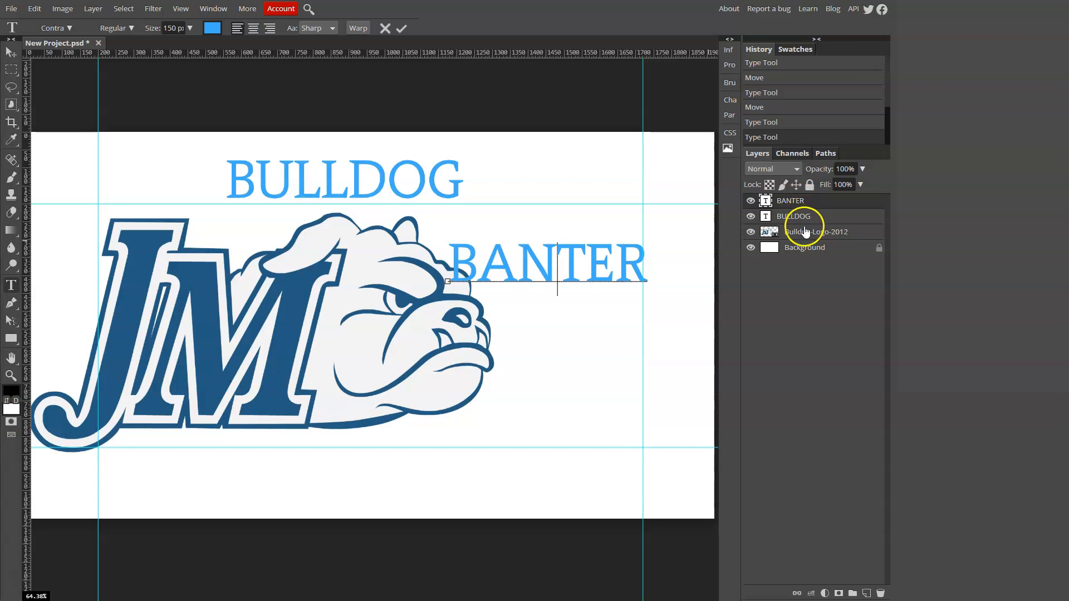
- Order the BULLDOG layer above BANTER and stack both words in the upper-right corner of the margin guides
left_click_drag(802, 202, 803, 221)
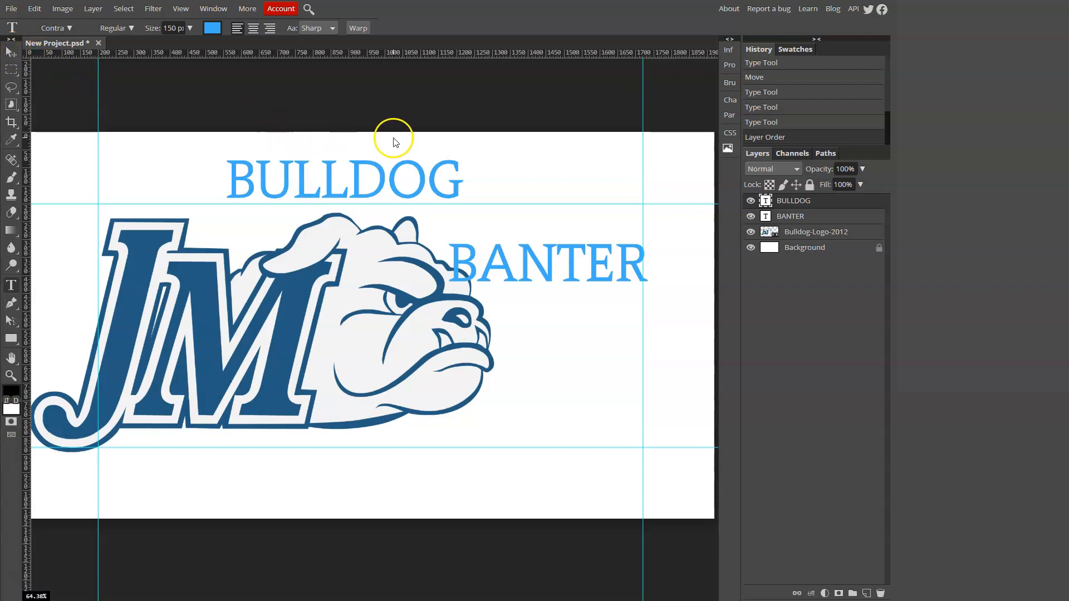
key("v")
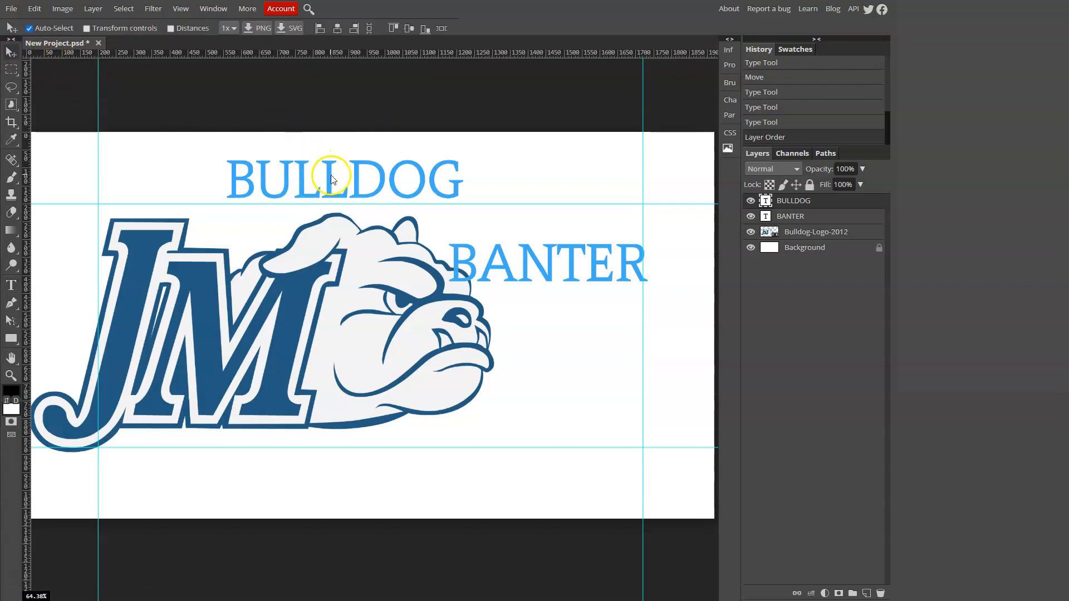
left_click_drag(355, 179, 538, 222)
left_click_drag(549, 269, 543, 273)
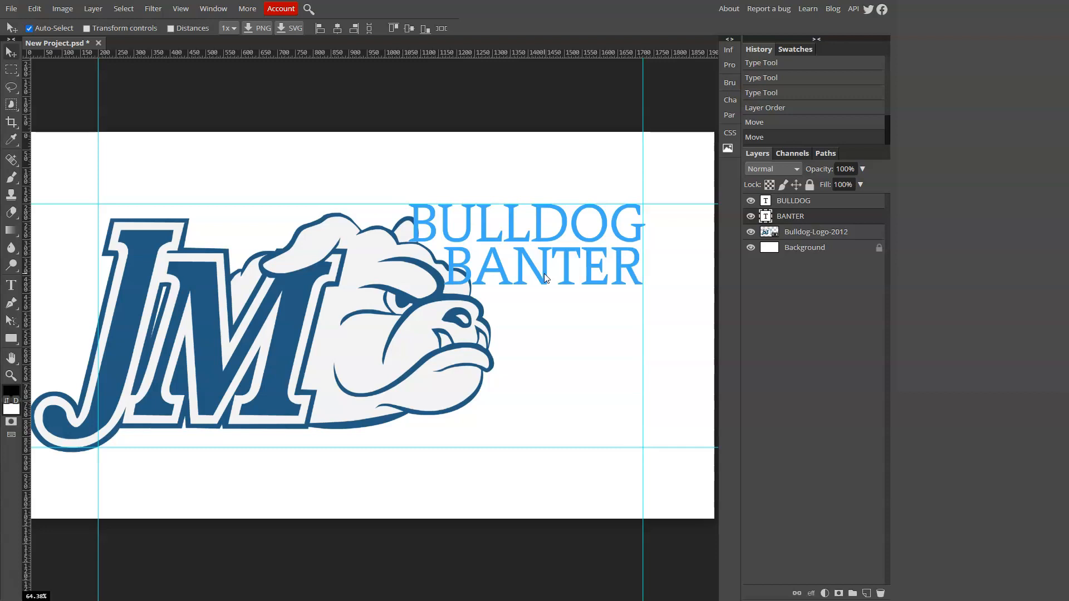
left_click(552, 271)
- Reposition the bulldog logo slightly up and to the right, near the top margin guide
left_click_drag(382, 336, 408, 323)
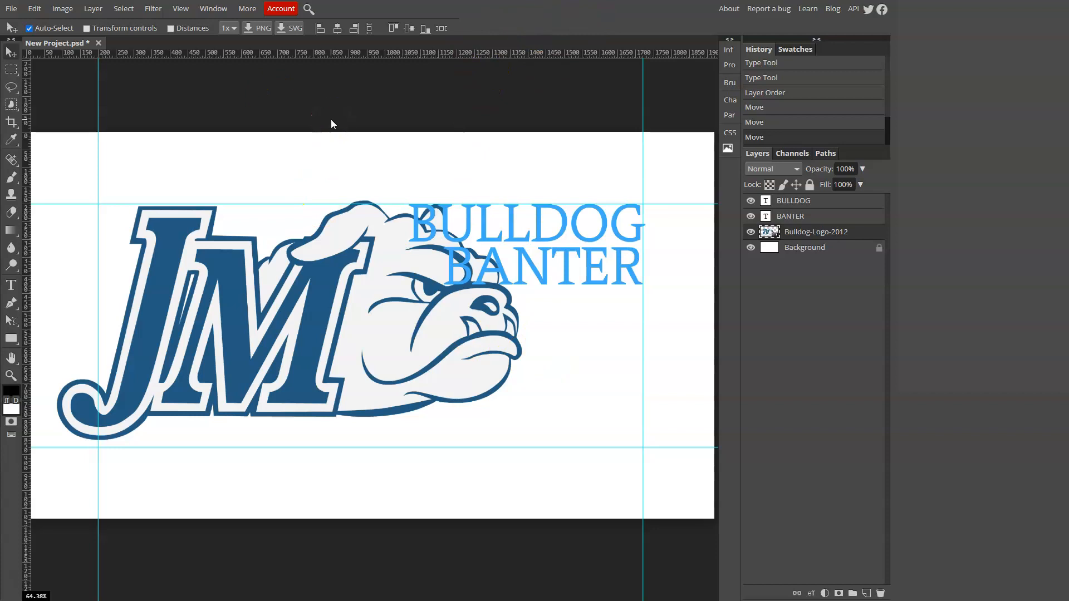
mouse_move(339, 248)
left_mouse_down()
mouse_move(329, 264)
mouse_move(323, 252)
left_mouse_up()
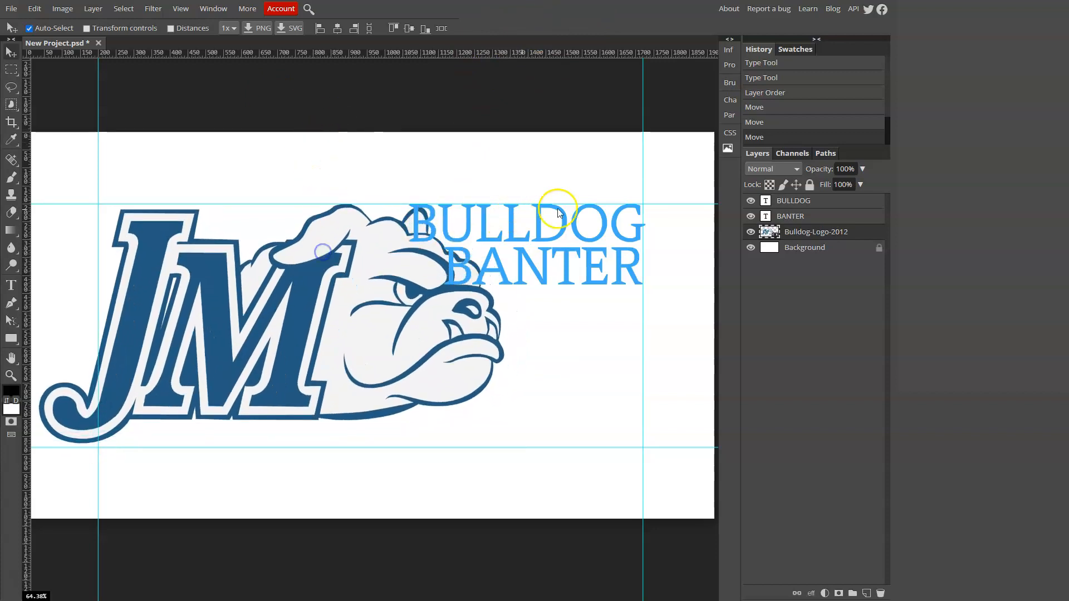
left_click(573, 214)
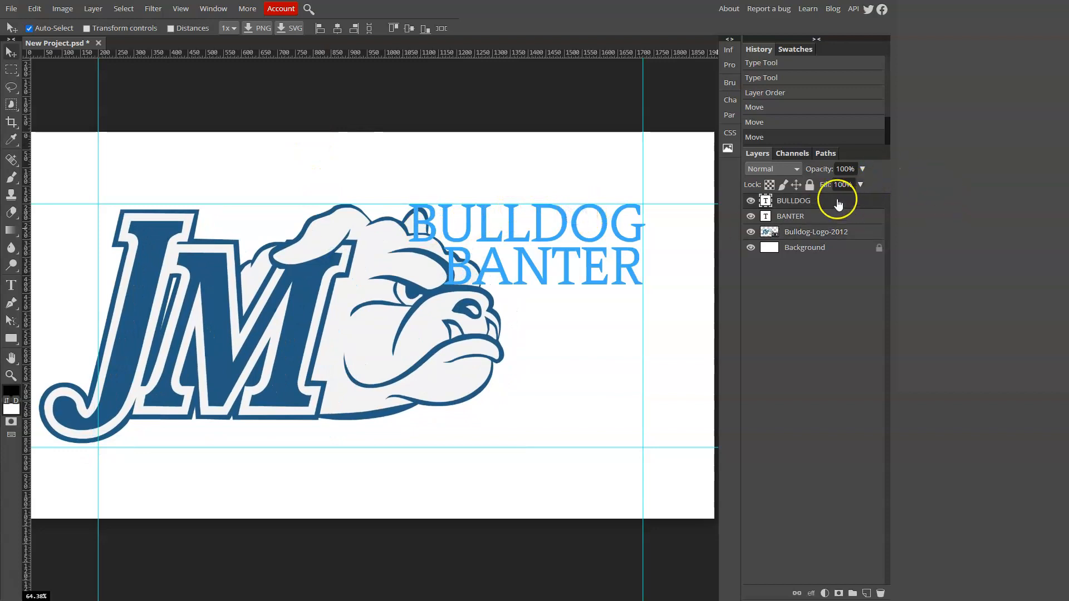
left_click_drag(331, 297, 337, 290)
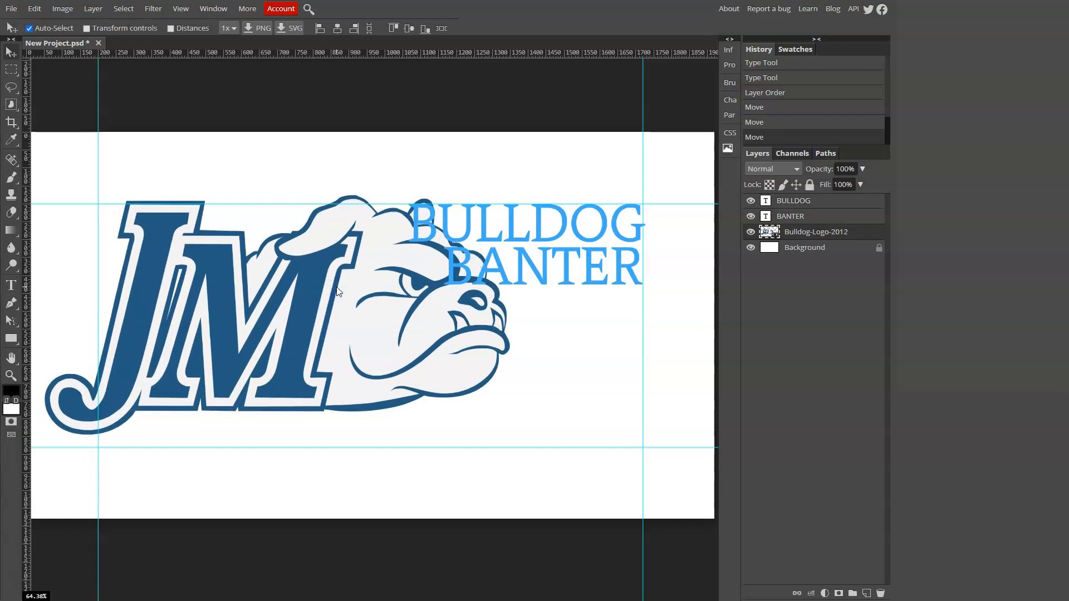
key("ctrl+alt+t")
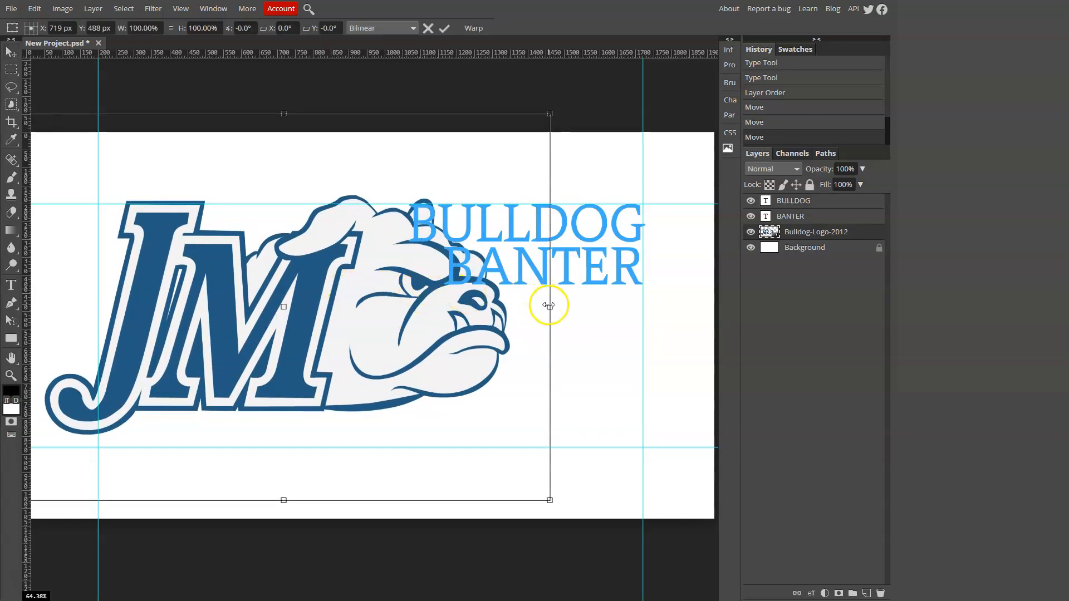
left_click_drag(549, 306, 352, 311)
key("Escape")
- Scale the bulldog logo proportionally to about 59% and centre it at about X 507 px, Y 507 px
key("ctrl+t")
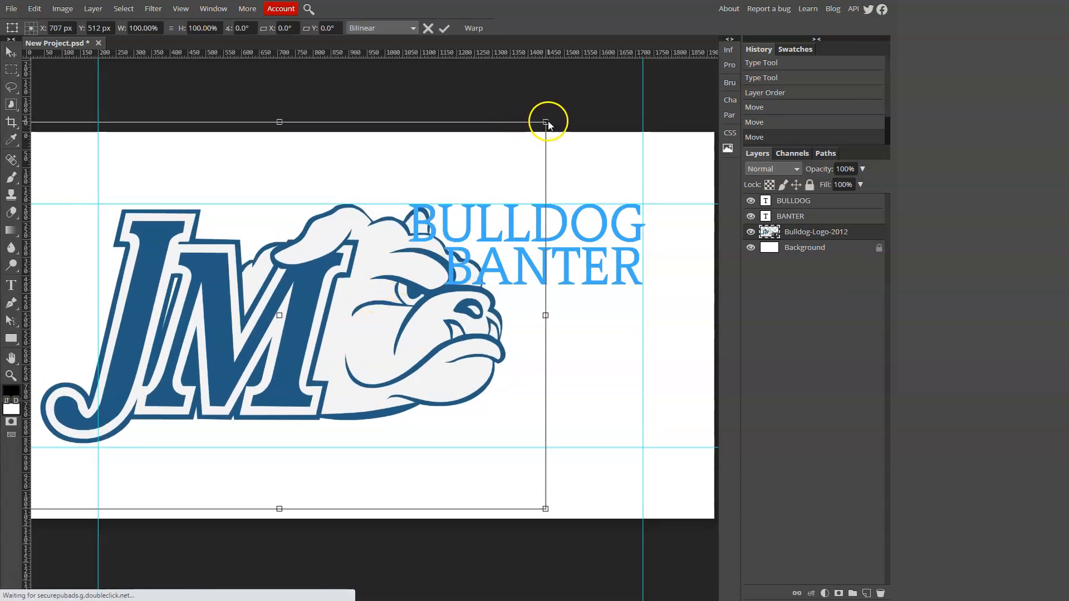
left_click_drag(545, 120, 336, 219)
left_click_drag(286, 393, 294, 307)
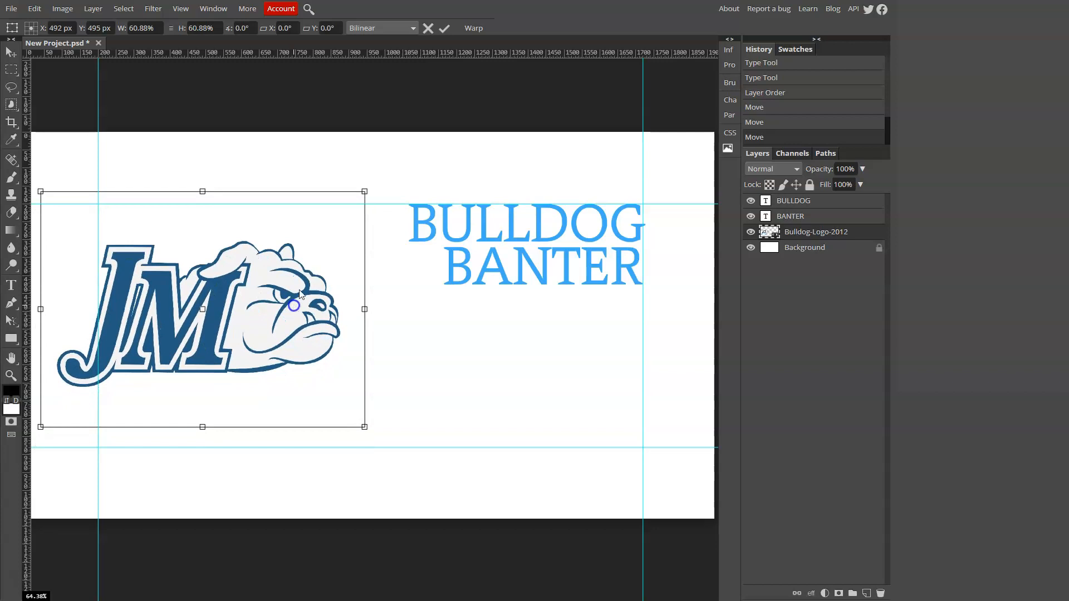
left_click_drag(364, 191, 355, 198)
left_click_drag(265, 301, 275, 301)
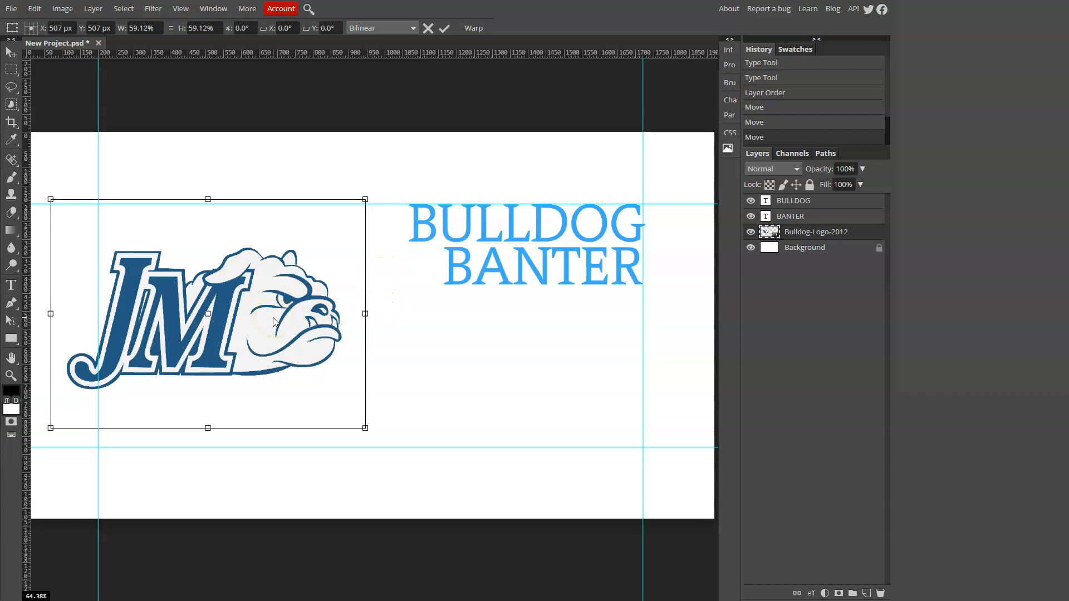
key("Return")
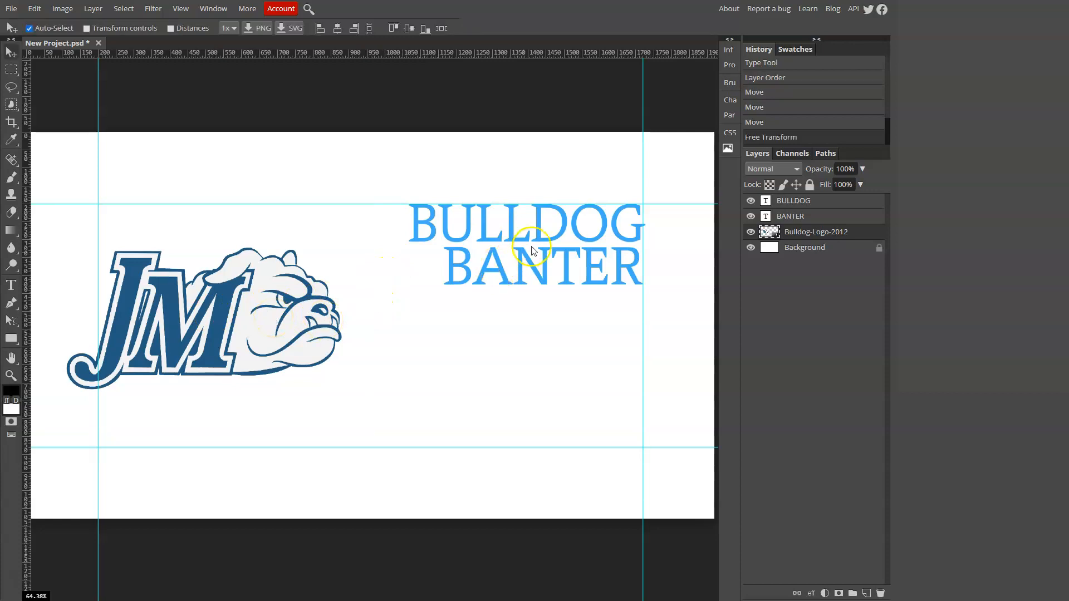
- Select the BULLDOG and BANTER layers together and move both words beside the logo at its mid-height
left_click(790, 201)
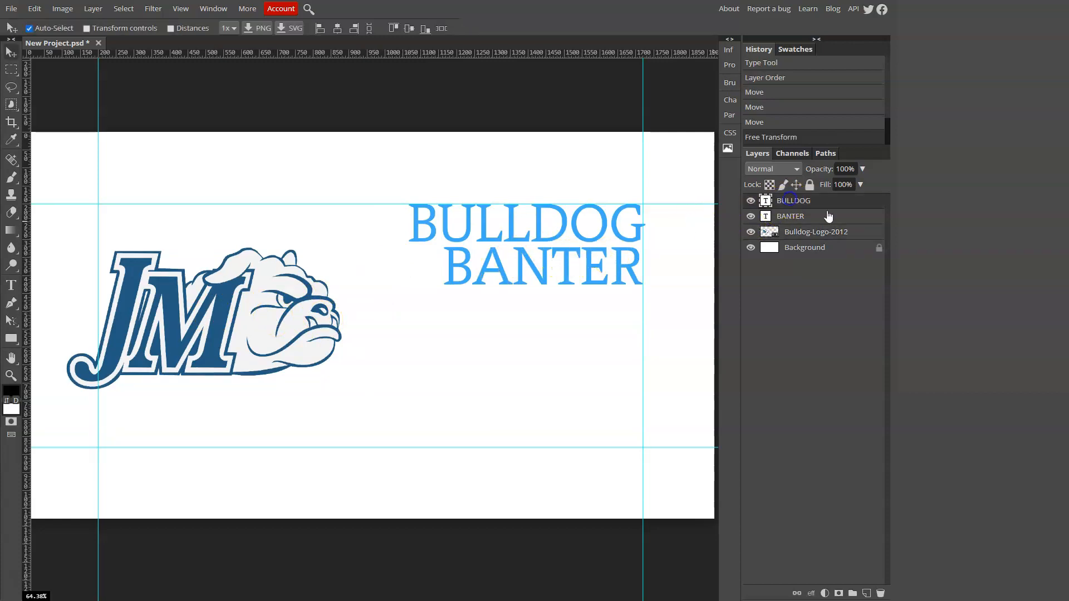
left_click(814, 215, "shift")
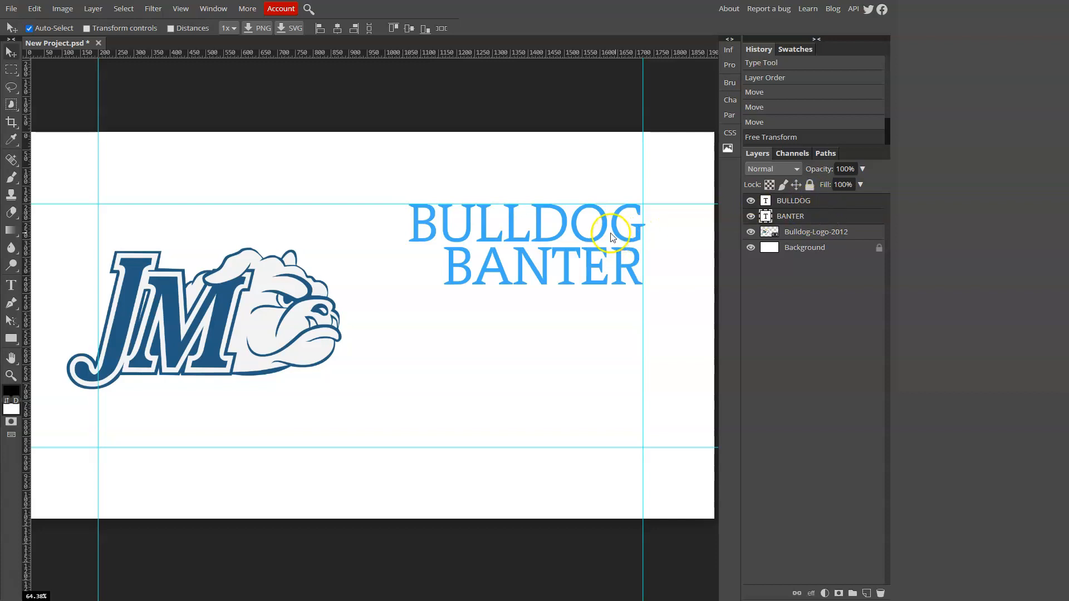
left_click_drag(603, 238, 561, 304)
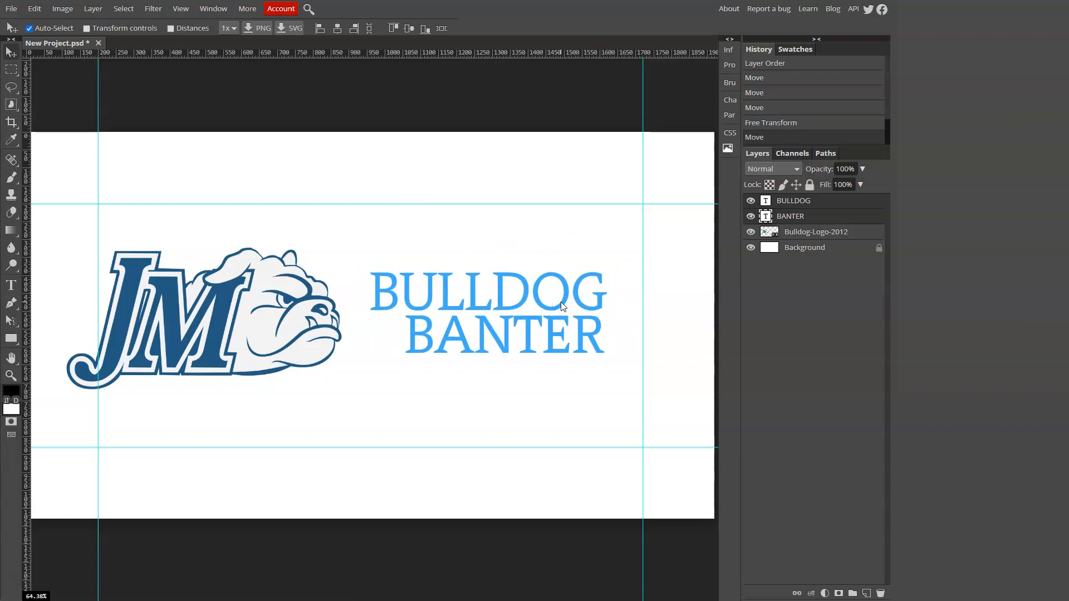
- Move only the word BANTER slightly down and left so it sits centred beneath BULLDOG
left_click(809, 217, "ctrl")
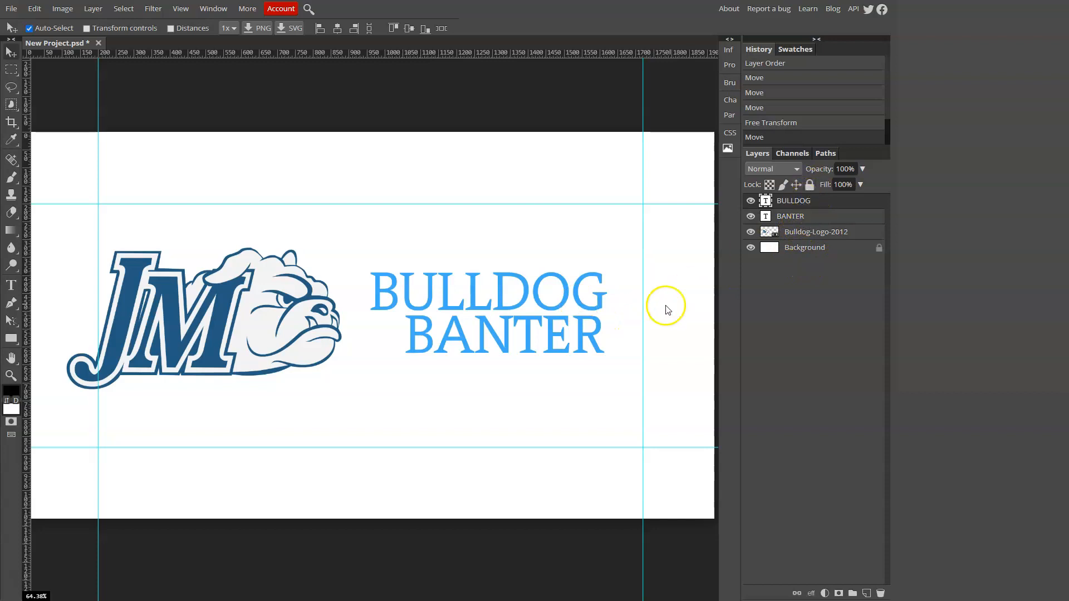
left_click(503, 179)
left_click(535, 293)
left_click(523, 343)
left_click_drag(527, 342, 527, 348)
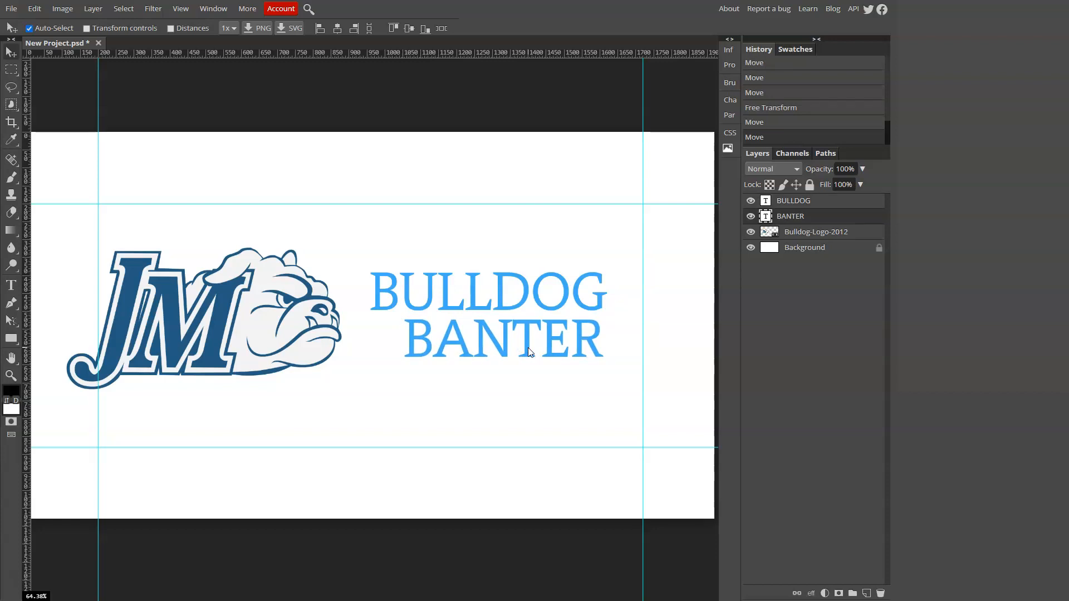
mouse_move(527, 348)
left_mouse_down()
mouse_move(512, 350)
mouse_move(523, 357)
mouse_move(512, 347)
left_mouse_up()
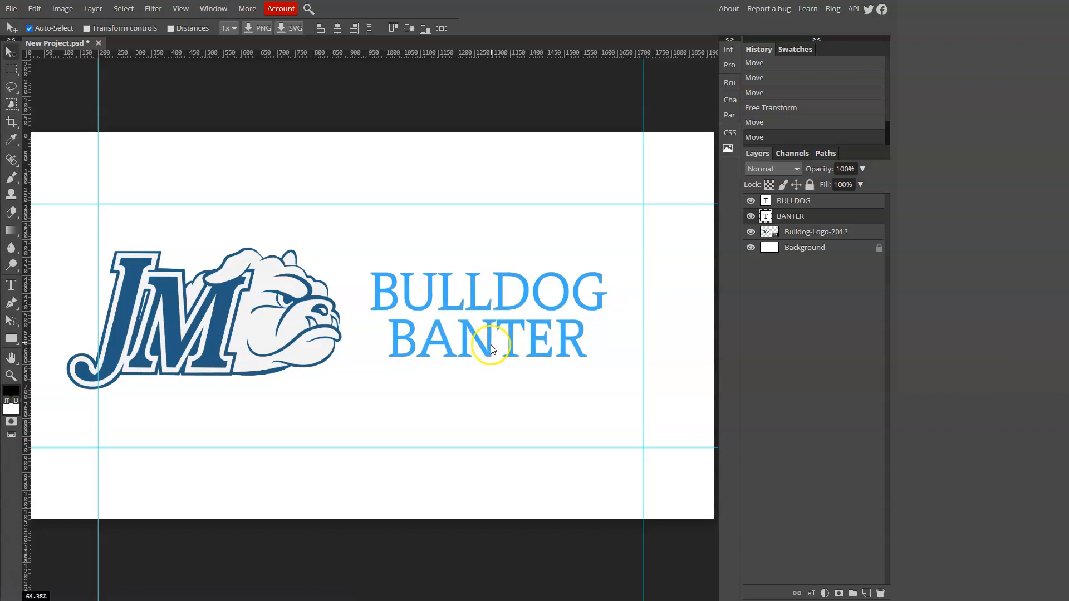
- Set the font of the word BANTER to Convergence
double_click(489, 346)
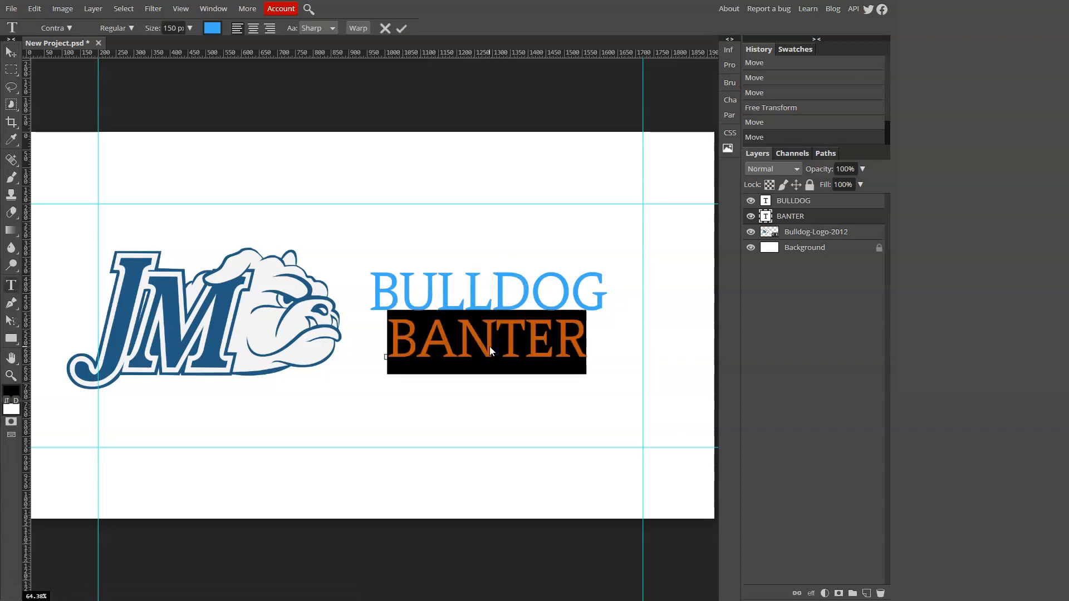
left_click(60, 28)
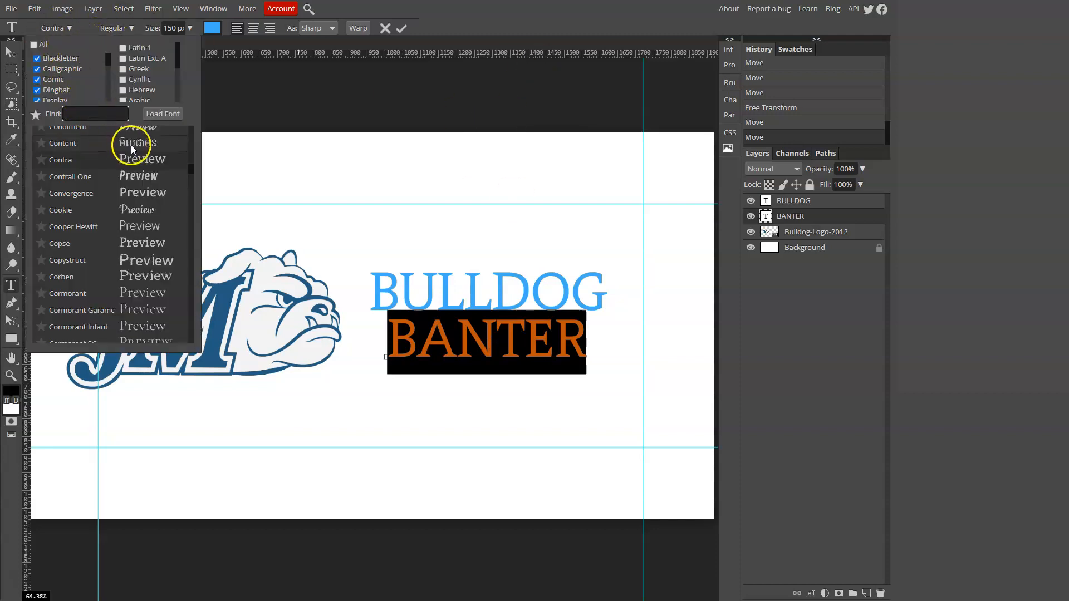
left_click(98, 193)
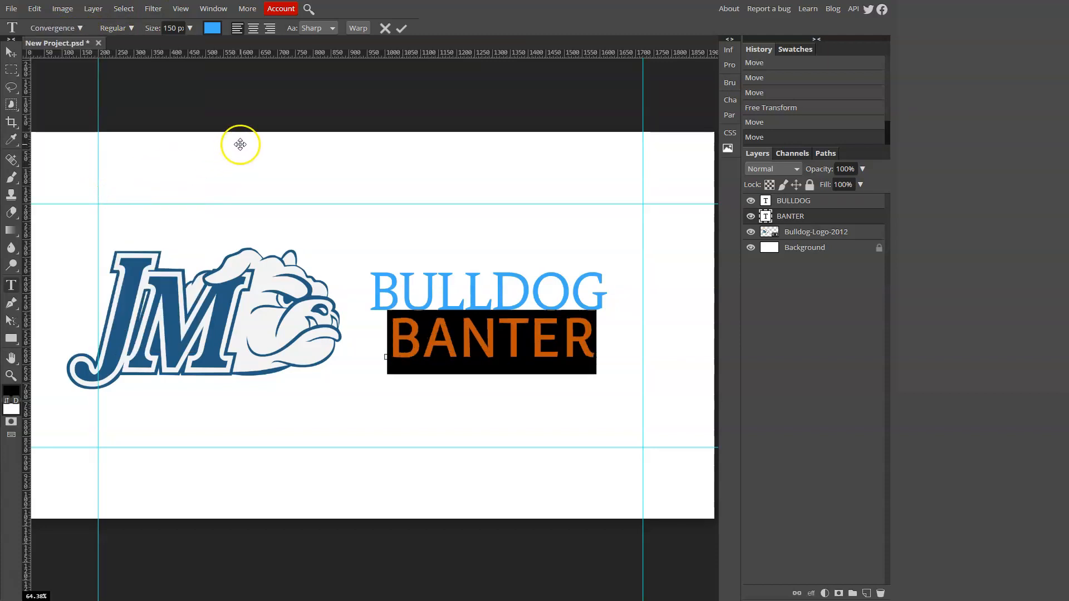
left_click(504, 345)
- Move BANTER slightly down and left to recentre it beneath BULLDOG with a wider gap
left_click(11, 52)
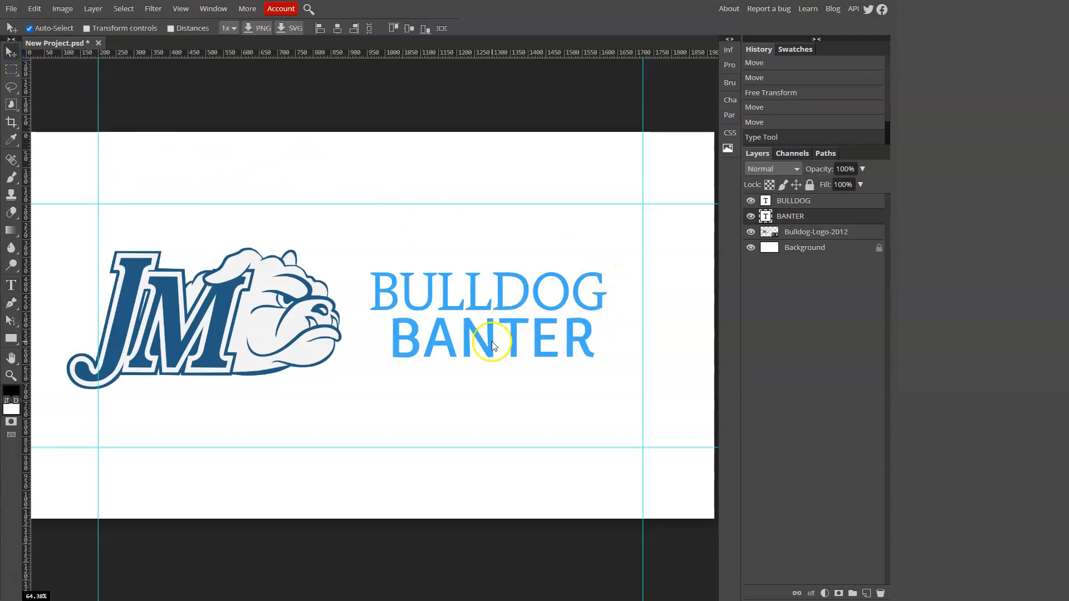
left_click_drag(492, 342, 487, 348)
left_click_drag(488, 349, 487, 348)
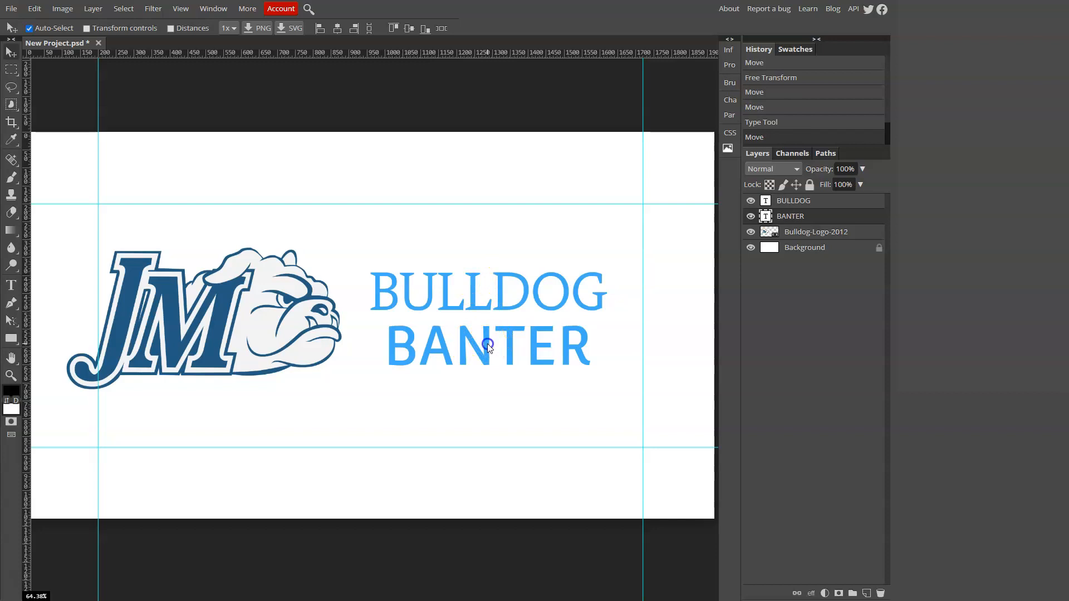
double_click(488, 346)
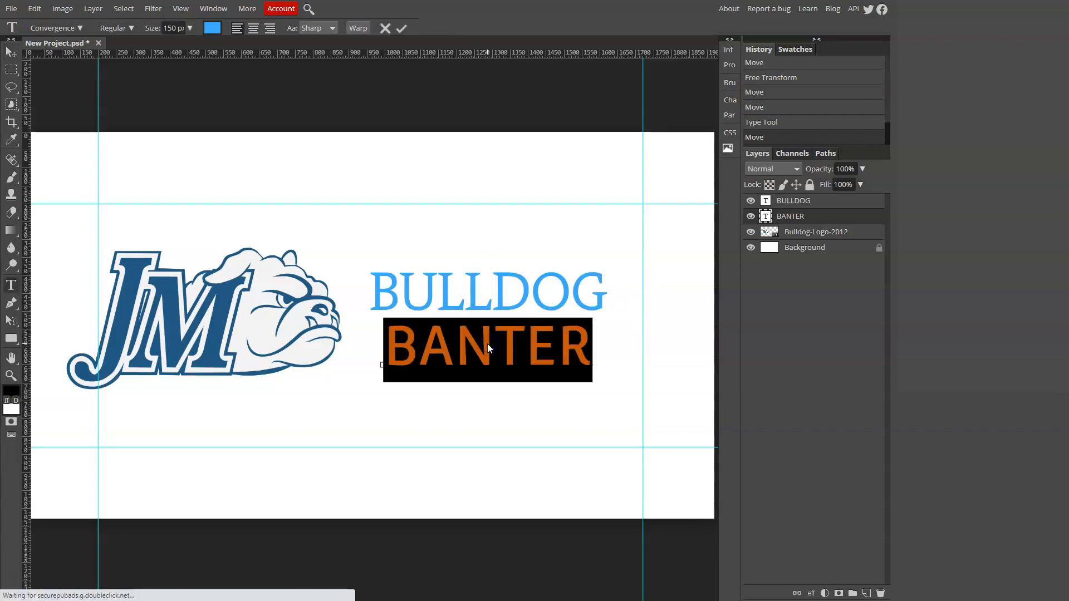
left_click(487, 343)
key("Escape")
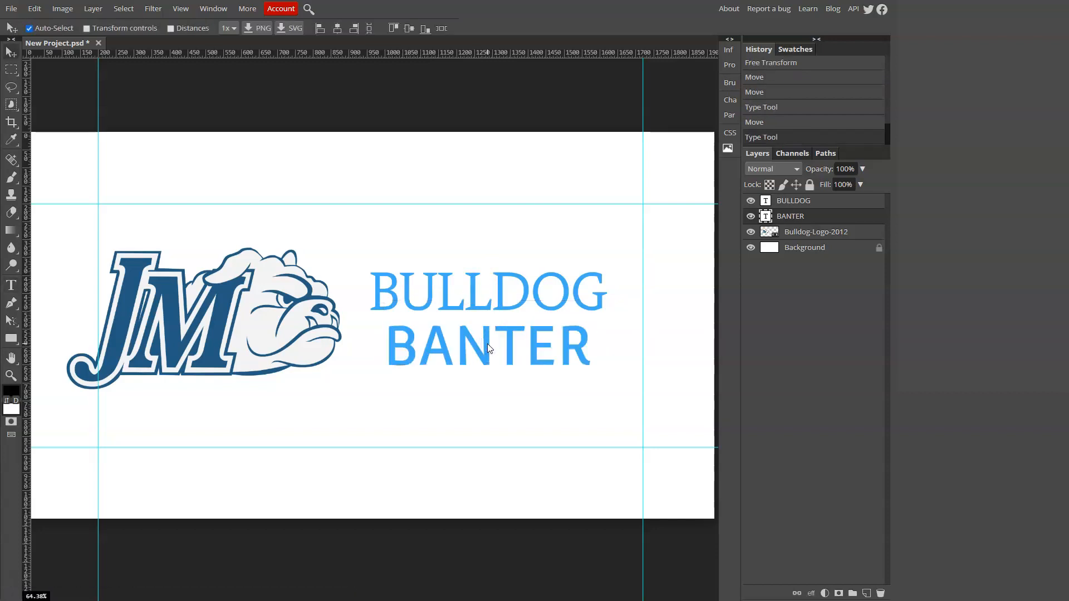
- Use Free Transform on BANTER to move it up closer to BULLDOG, at about X 1291 px, Y 570 px
left_click(470, 348)
key("ctrl+alt+t")
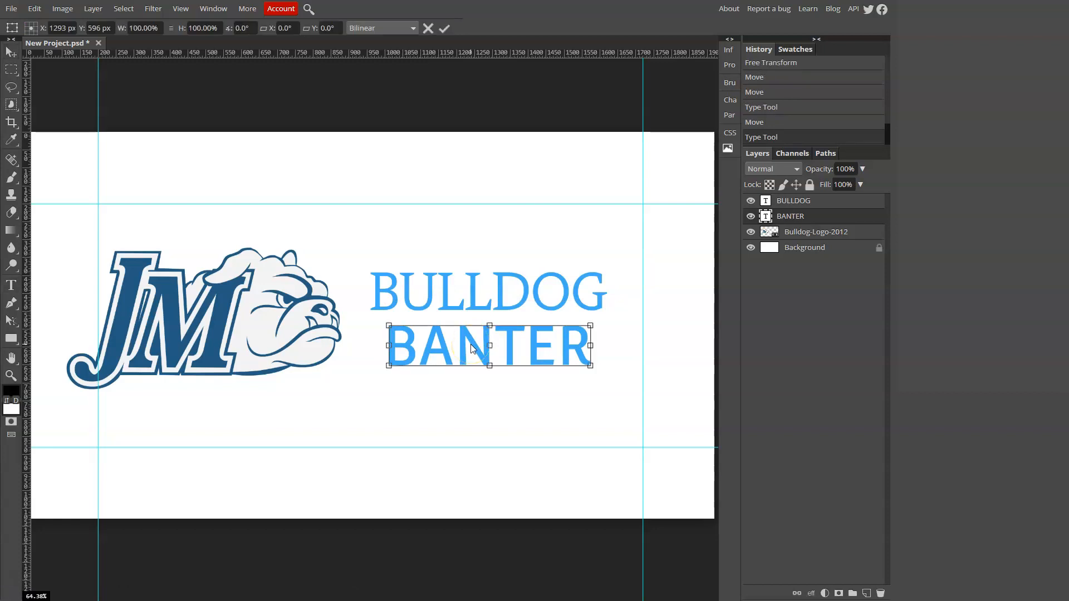
left_click_drag(527, 349, 525, 341)
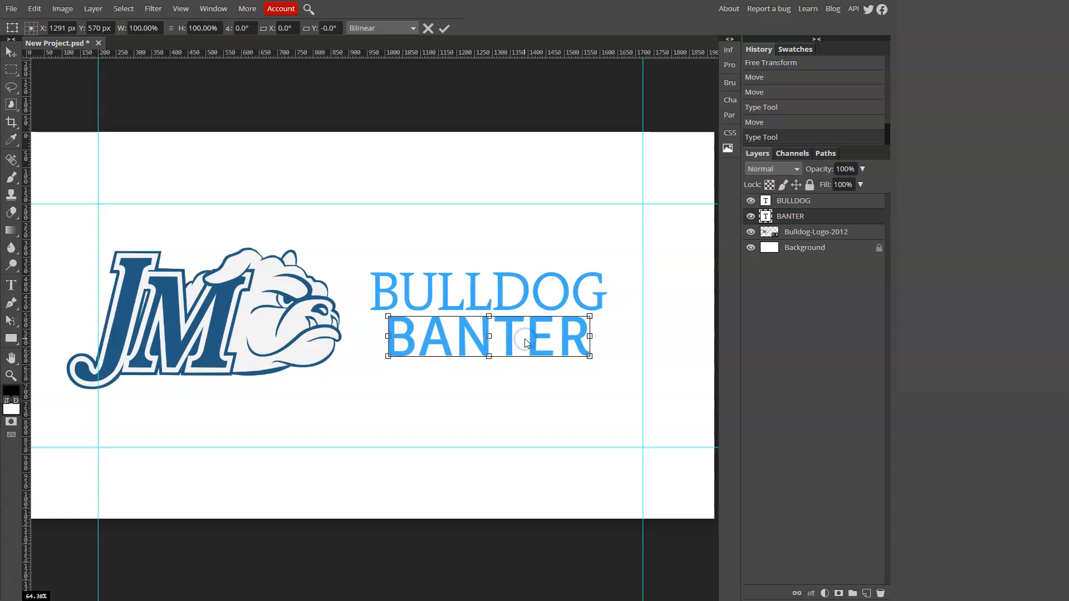
- Examine the letter shapes of BULLDOG and BANTER up close to compare the two fonts
left_click(489, 303)
left_click(490, 306)
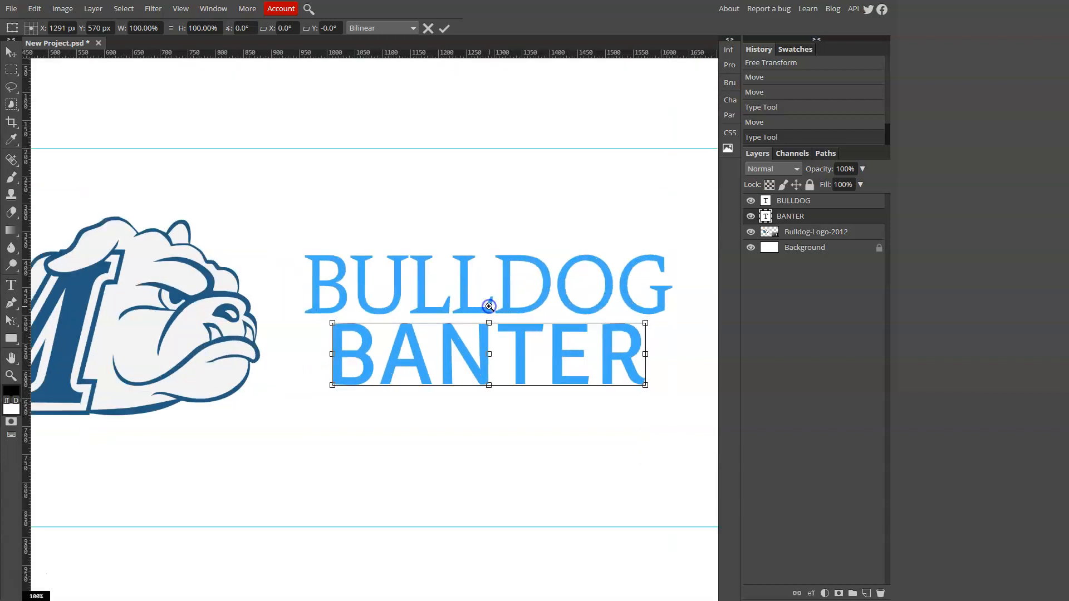
left_click(491, 304)
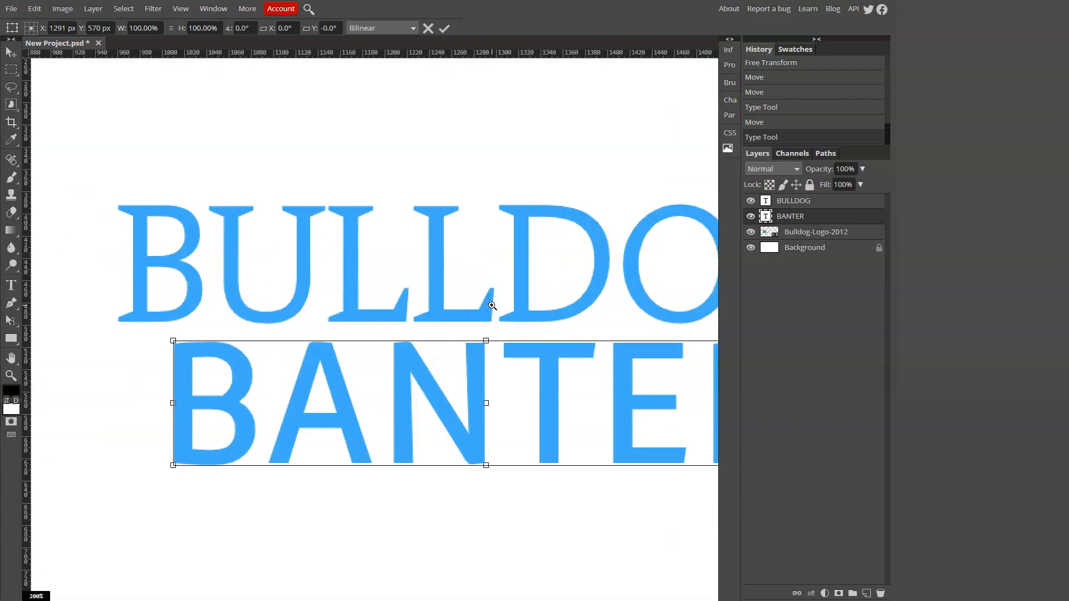
left_click(491, 306, "alt")
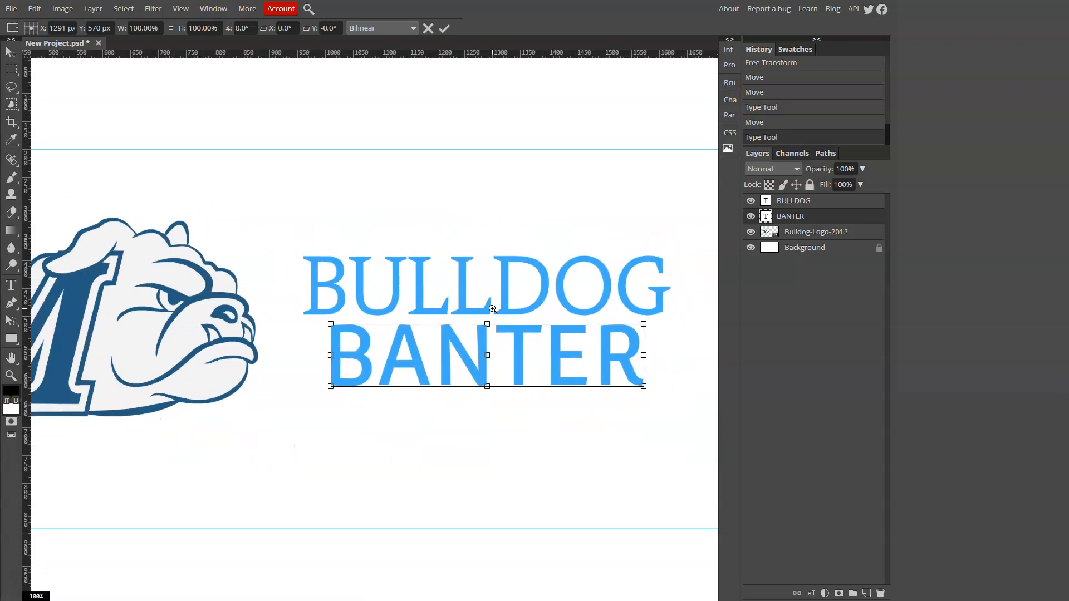
left_click(497, 307)
left_click_drag(497, 305, 433, 341)
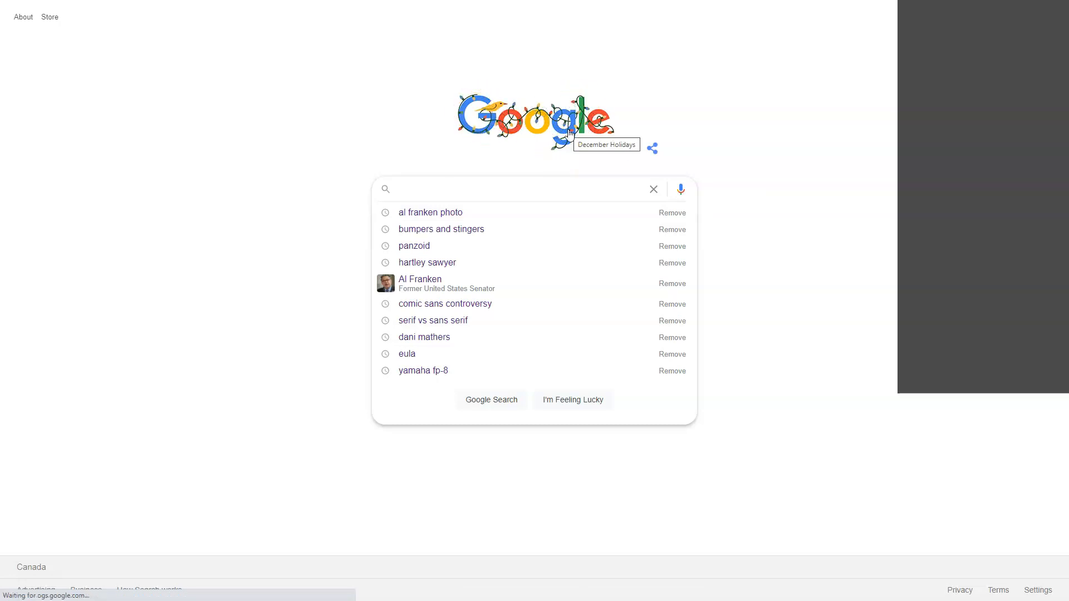
- Close the Google page and return to the New Project.psd document in Photopea, shown full screen
key("F11")
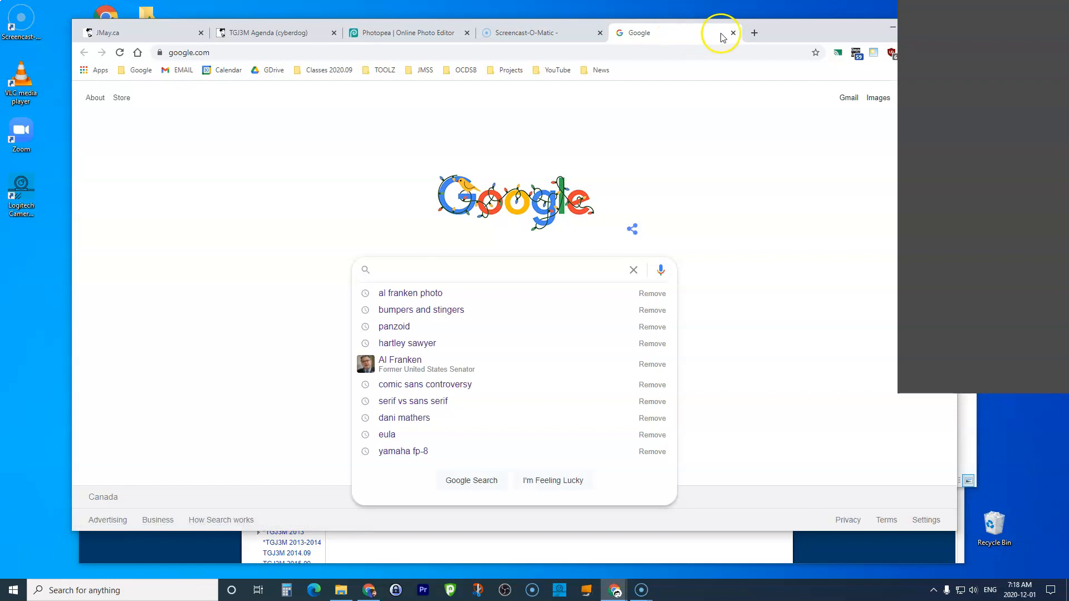
left_click(733, 32)
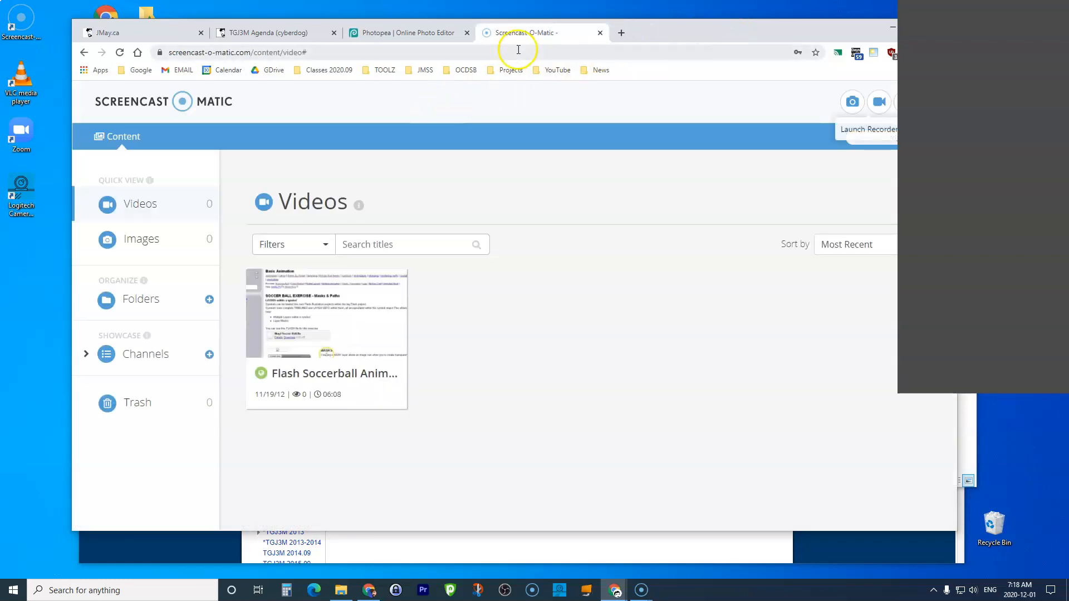
left_click(381, 32)
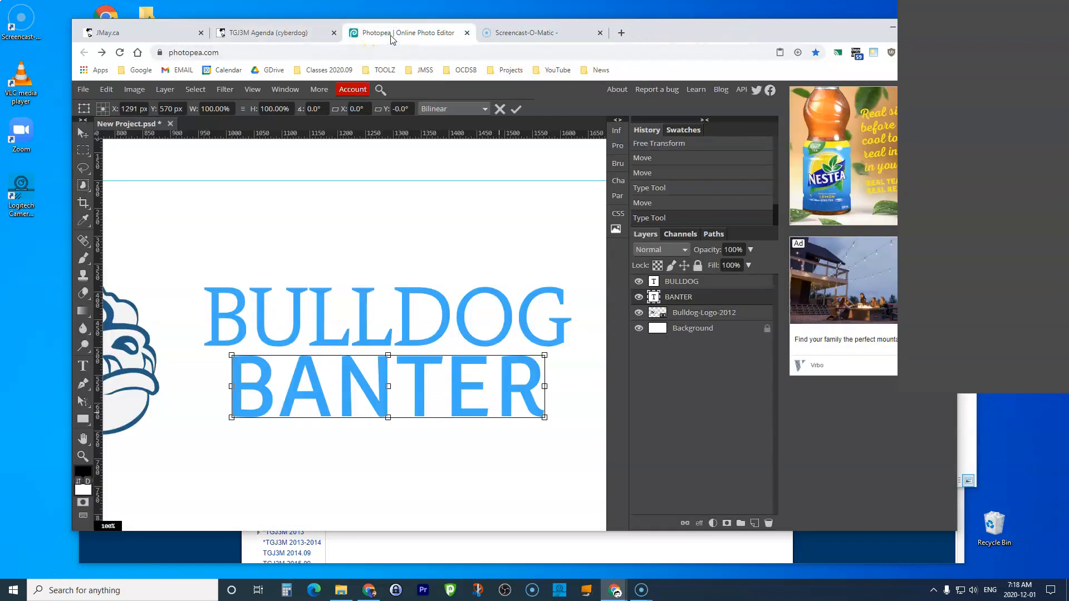
key("F11")
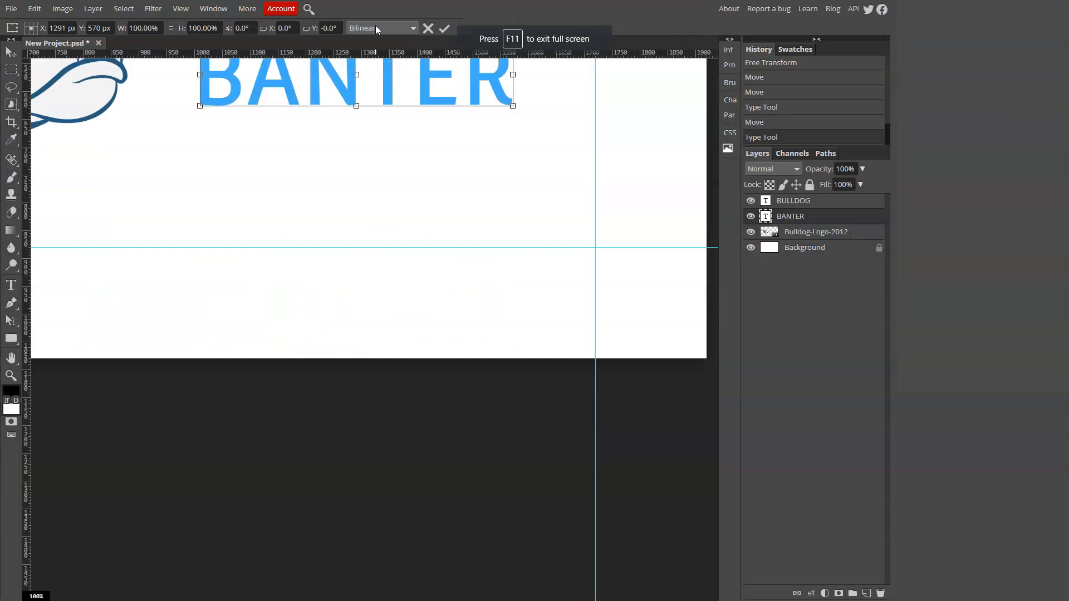
- Add two vertical guides, one at the left edge and one at the right edge of the word BULLDOG
left_click_drag(377, 28, 477, 323)
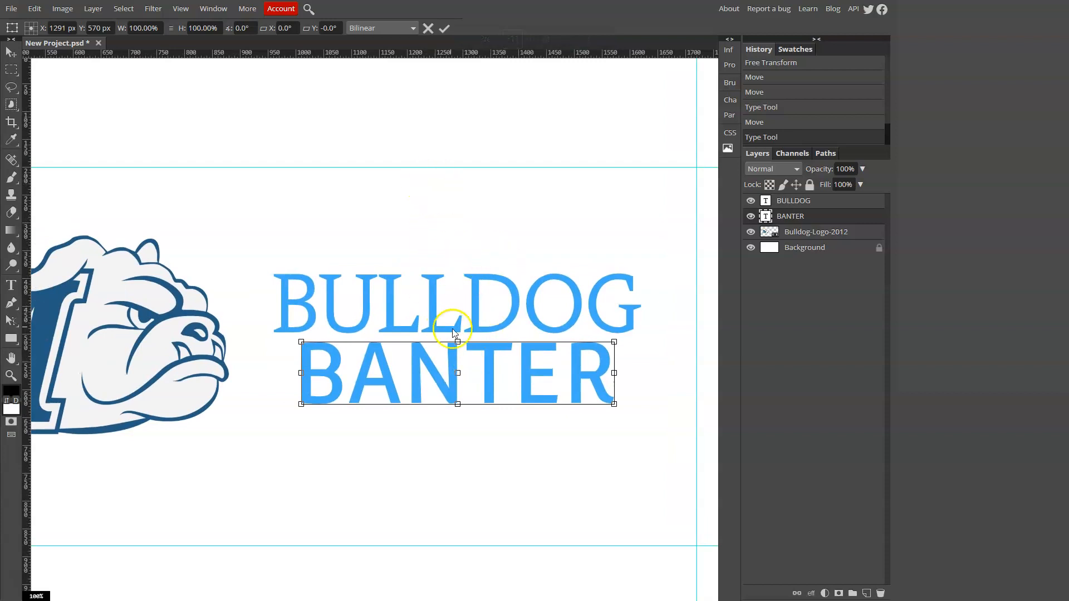
left_click_drag(469, 327, 430, 336)
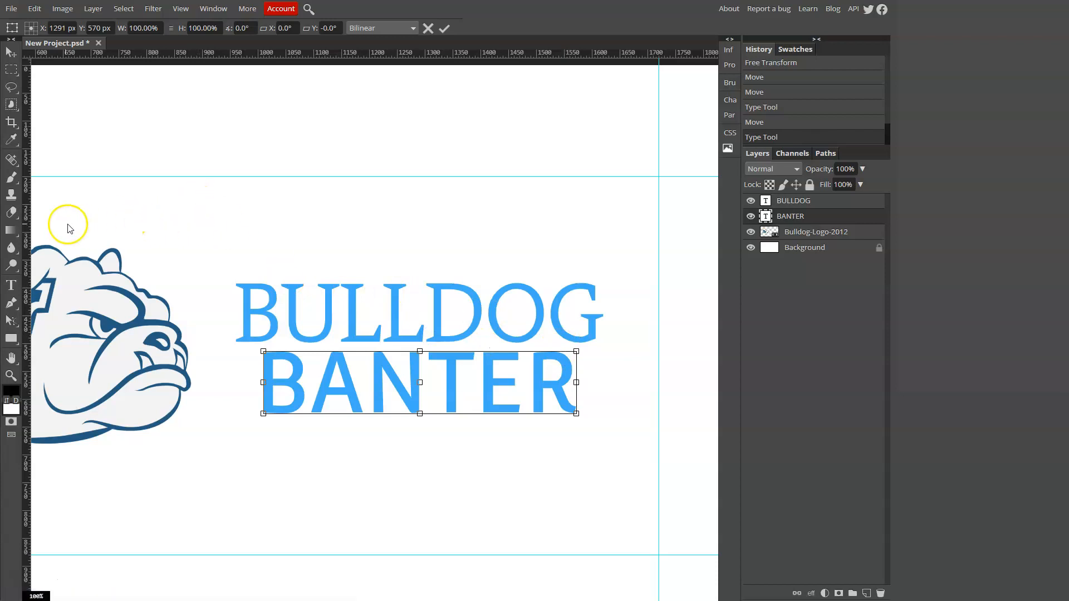
left_click_drag(24, 225, 237, 239)
left_click_drag(26, 234, 604, 287)
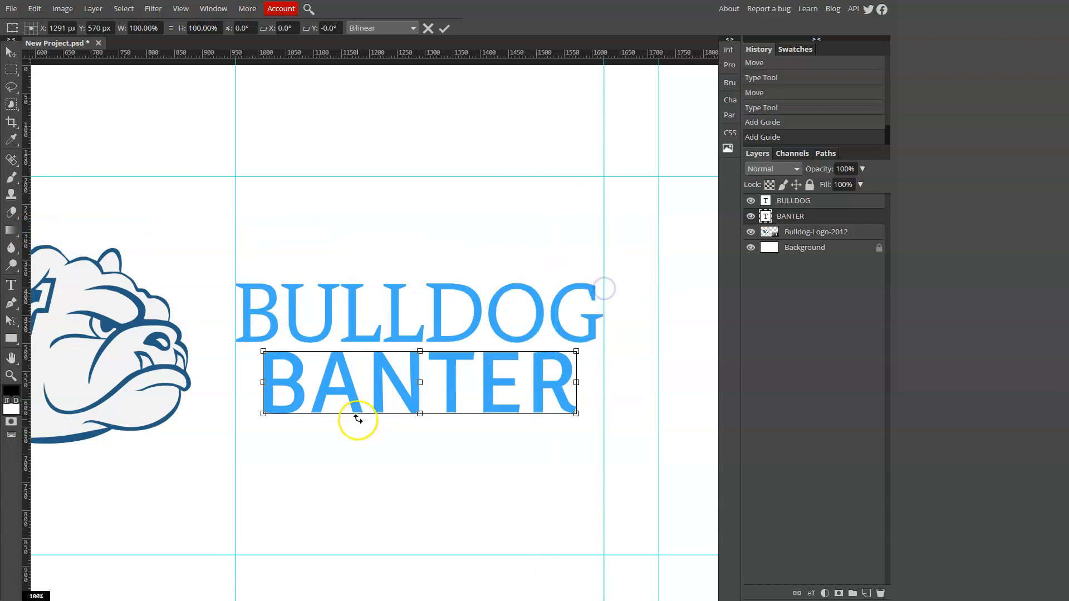
- Align BANTER to the guide at BULLDOG's left edge and scale it to about 117.62% so it spans both new guides
left_click_drag(414, 379, 390, 373)
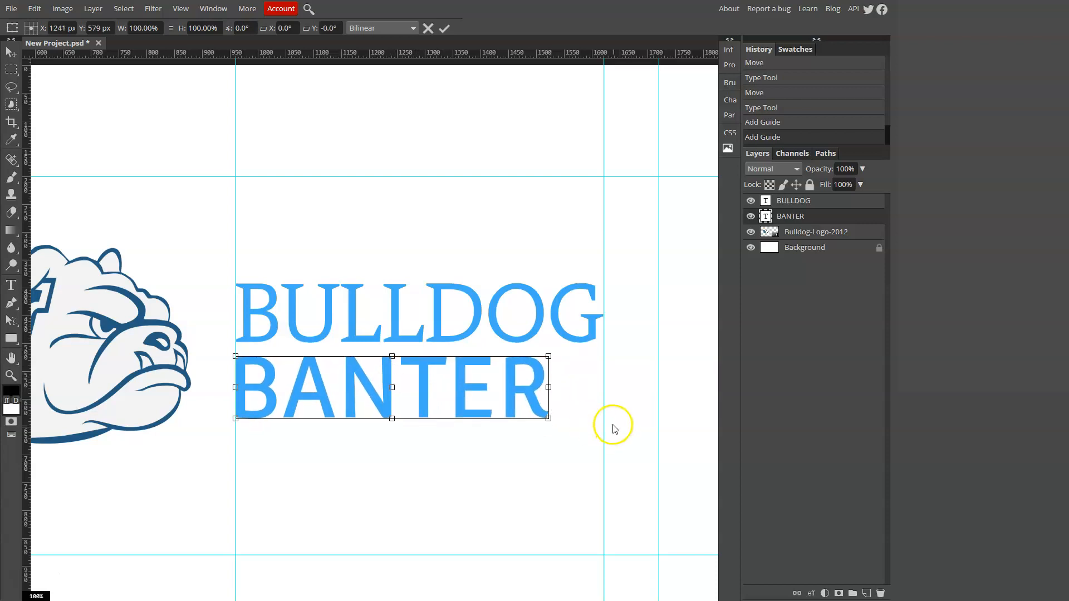
left_click_drag(272, 373, 272, 367)
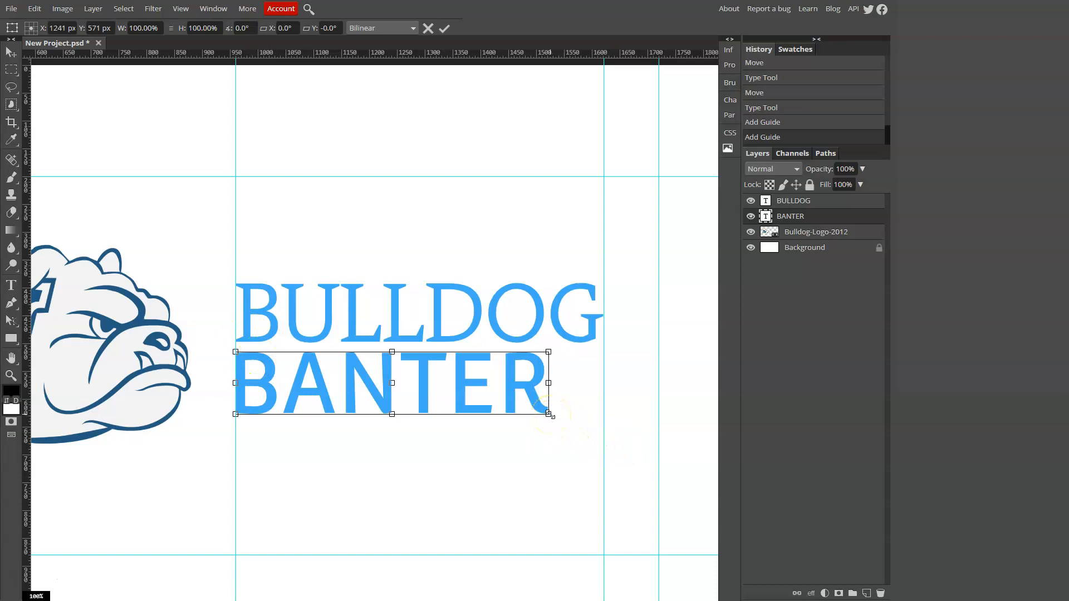
left_click_drag(549, 414, 604, 443)
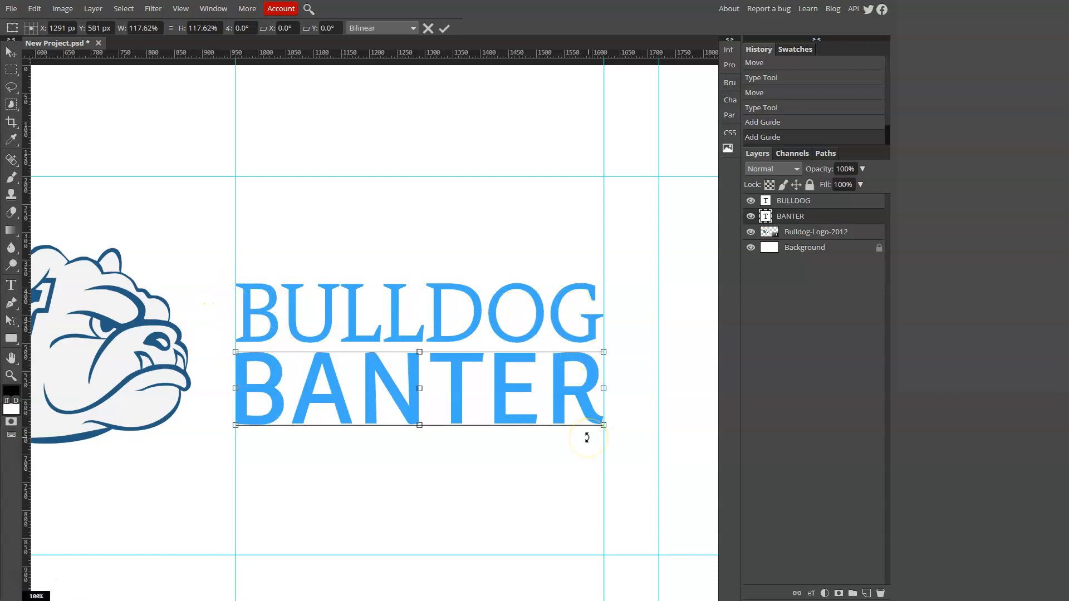
key("Return")
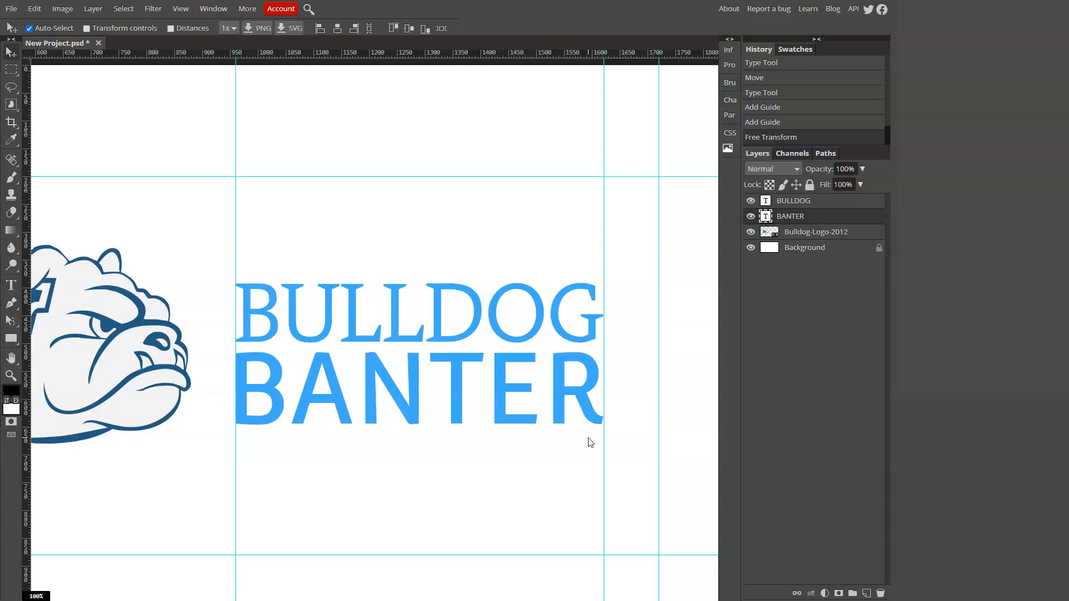
- Check which font styles Convergence offers for the word BANTER
left_click(545, 392)
double_click(402, 393)
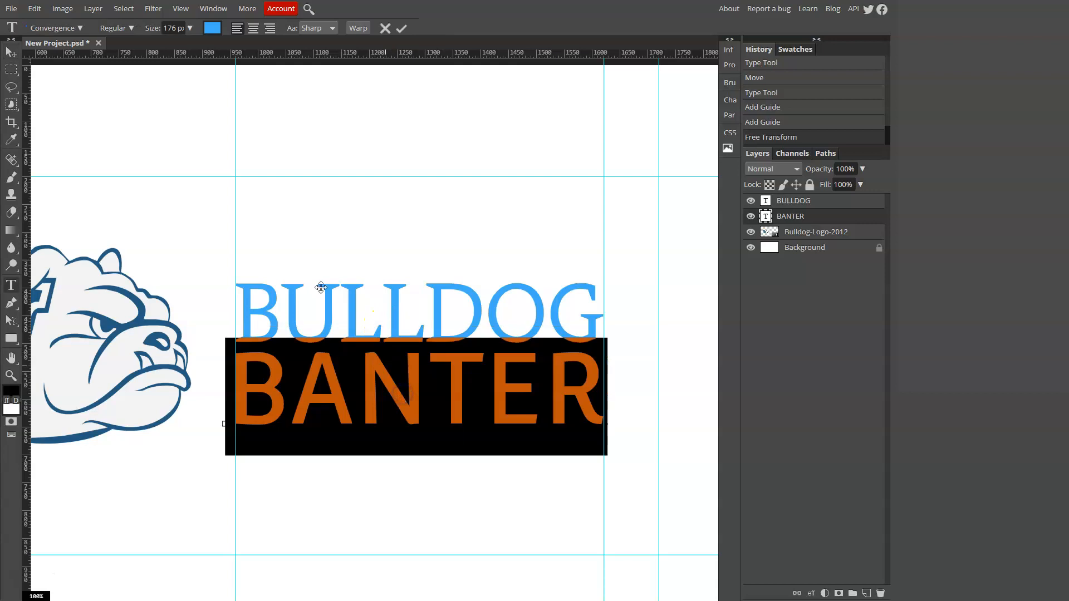
left_click(125, 28)
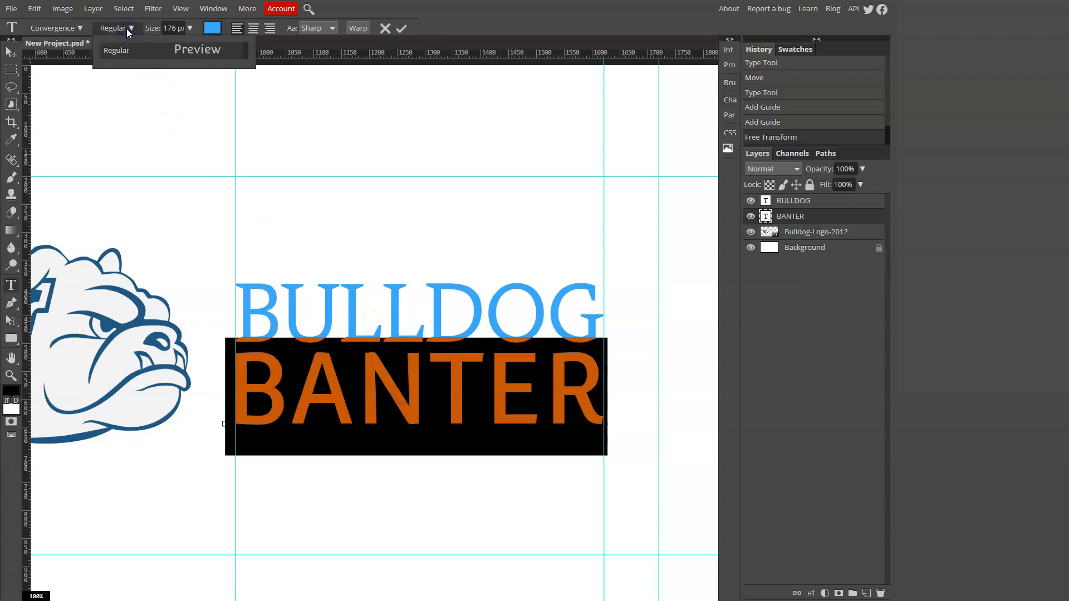
left_click(132, 26)
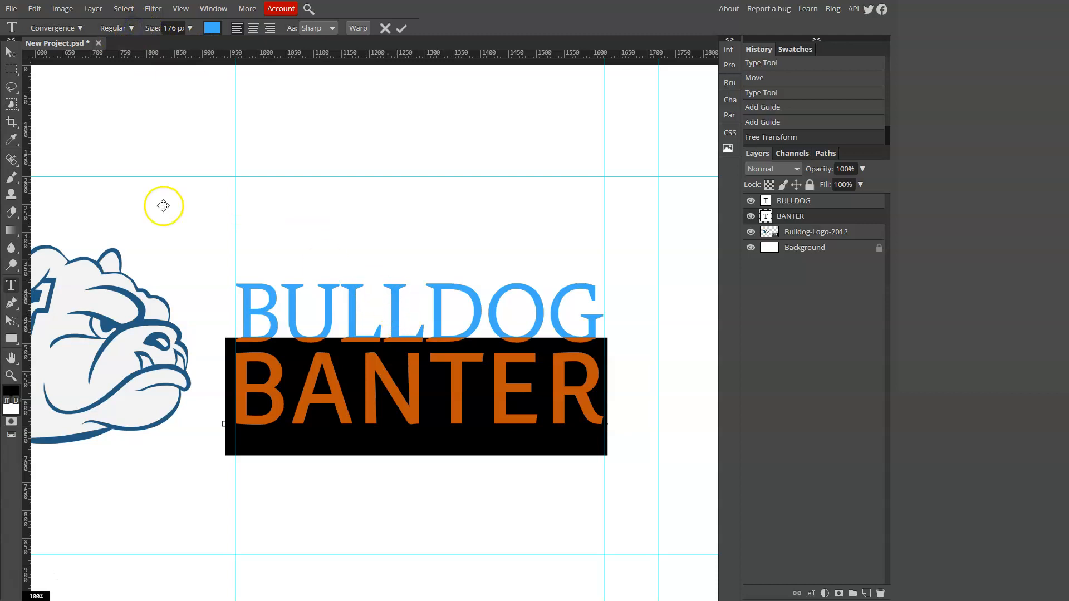
left_click(10, 51)
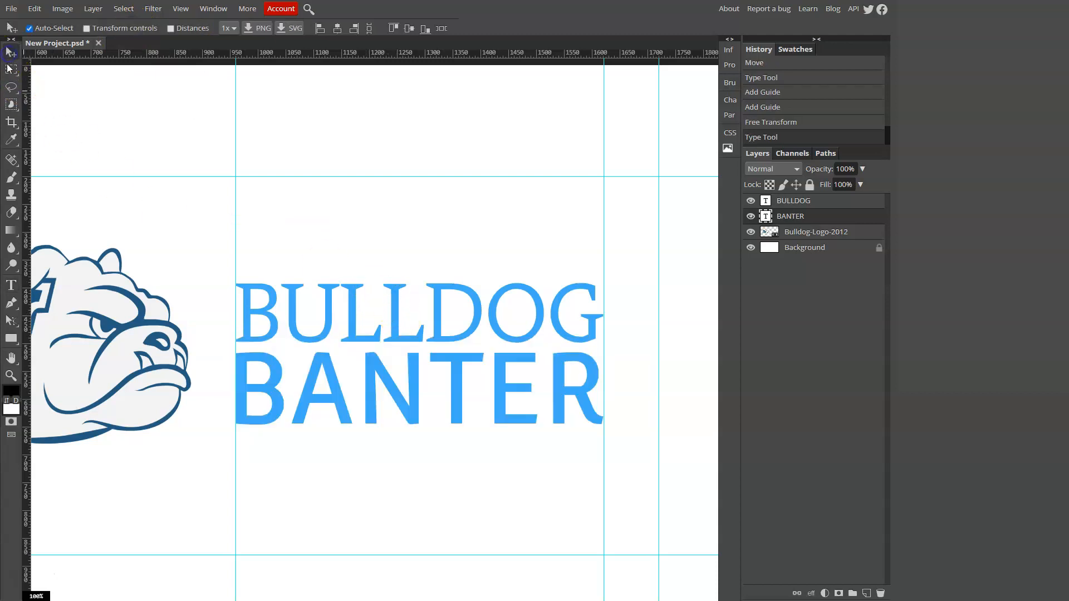
- Insert spaces between the letters of BULLDOG so the text reads "B U L L D O G"
left_click(393, 319)
double_click(393, 319)
left_click(393, 319)
double_click(393, 319)
left_click(394, 322)
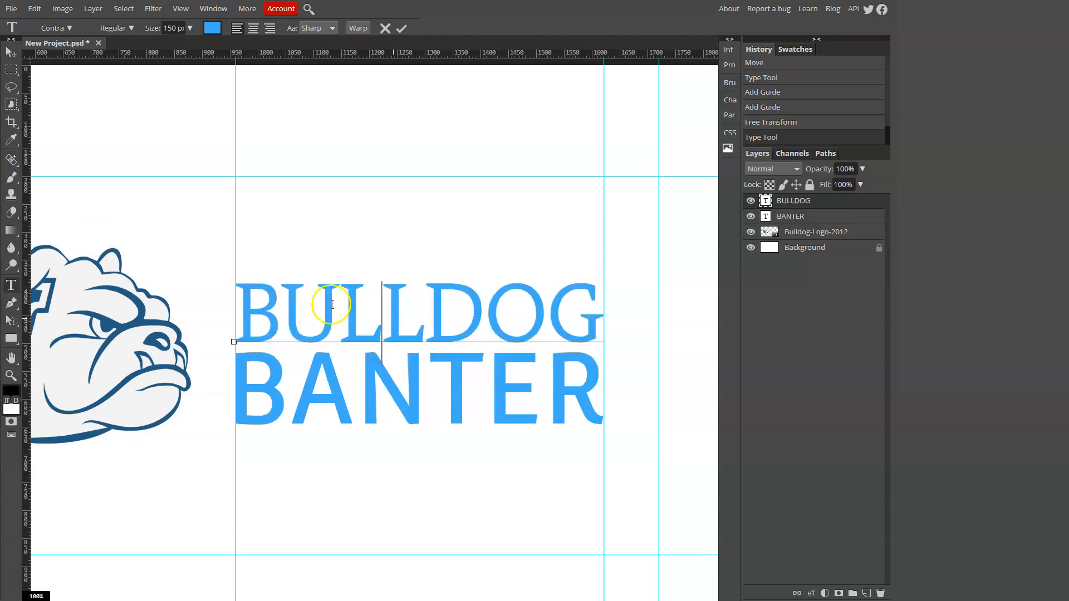
left_click(284, 301)
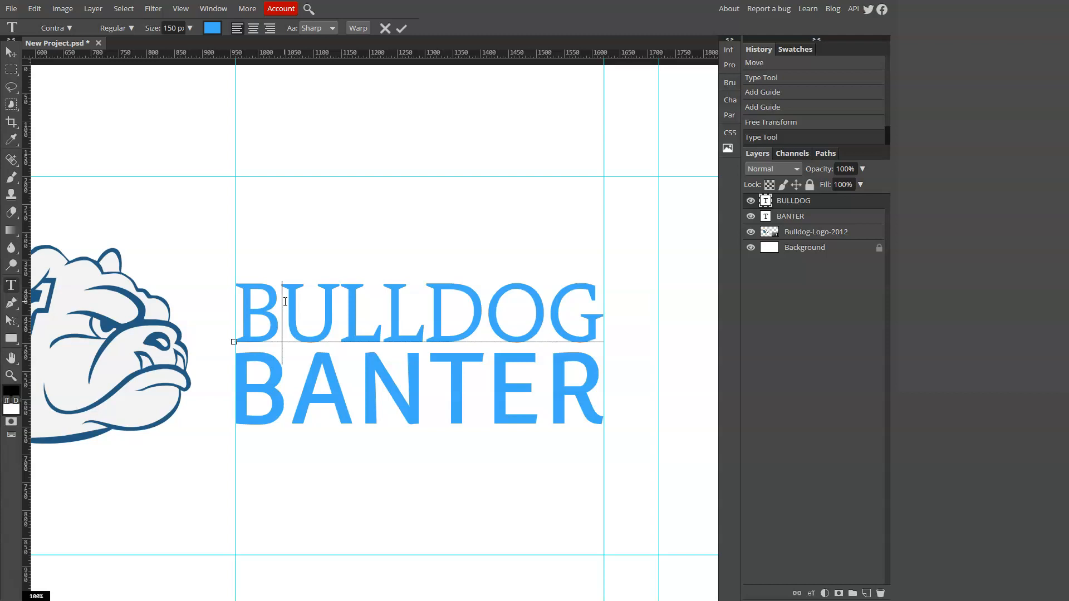
key("Right")
key("Right")
key("Right")
key("Right")
key("Right")
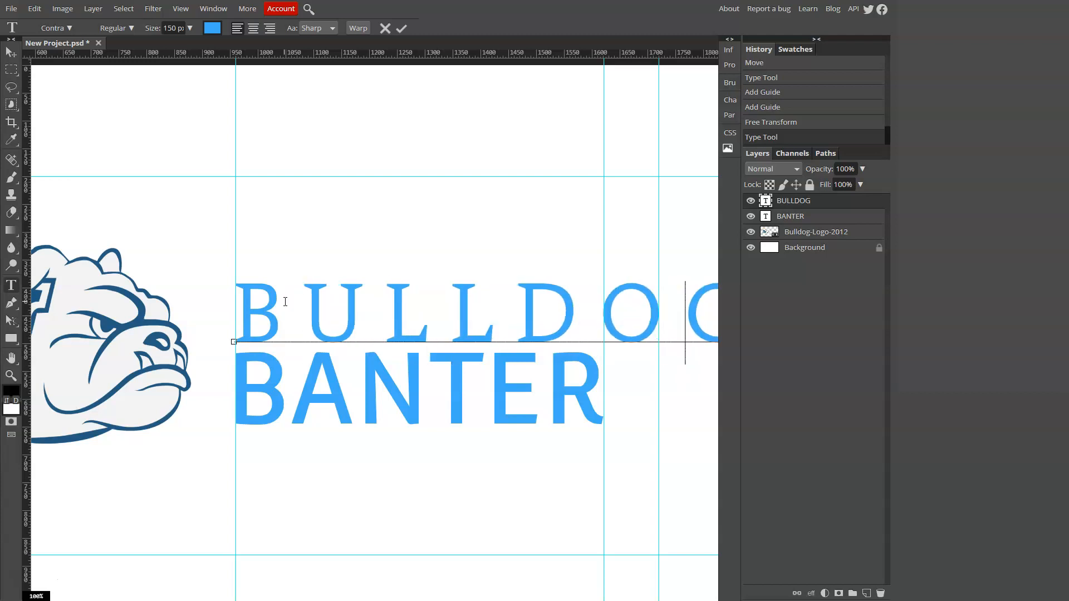
left_click(11, 52)
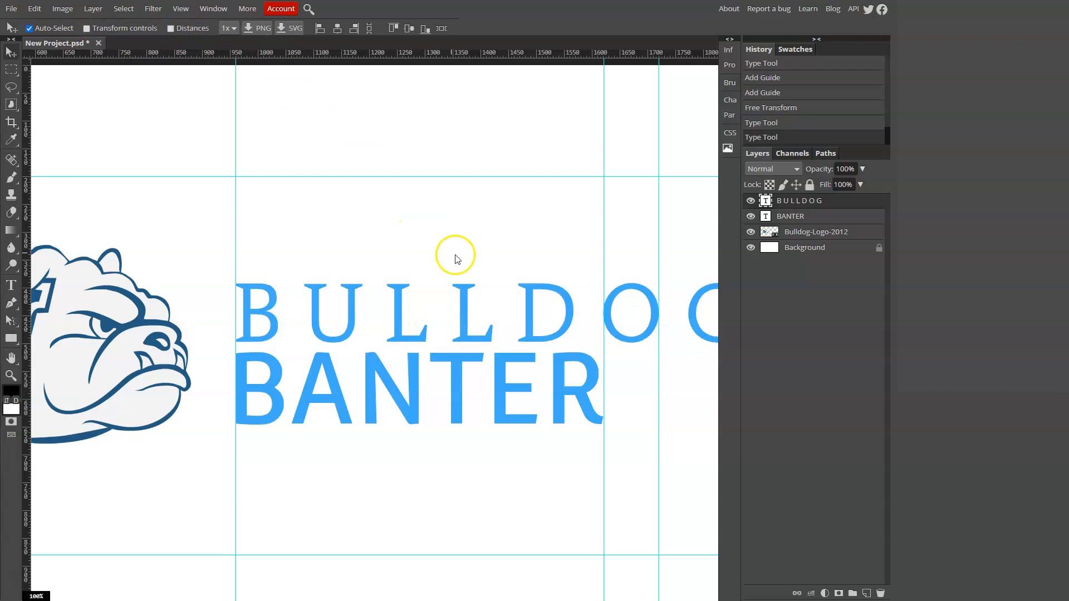
- Scale the spaced BULLDOG text down to about 72.80% so it fits between the two guides above BANTER
key("ctrl+t")
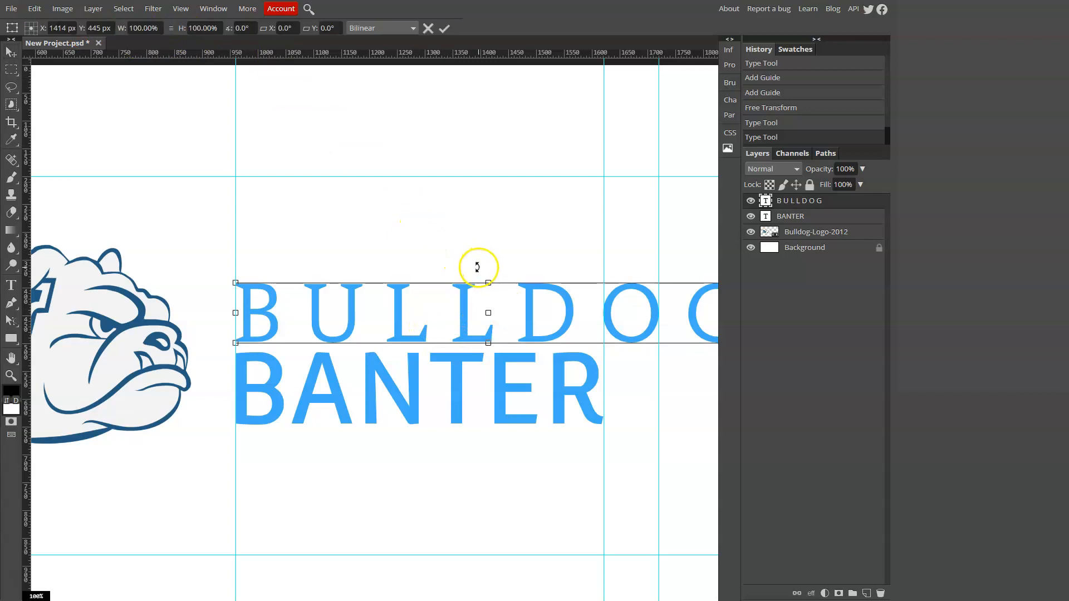
left_click_drag(532, 410, 457, 429)
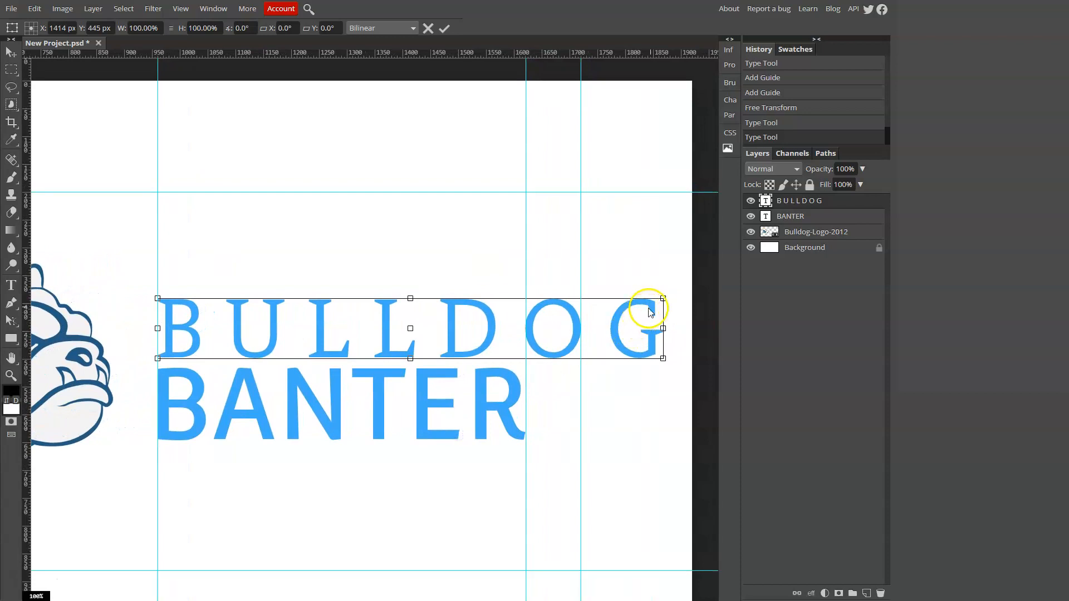
left_click_drag(662, 298, 528, 325)
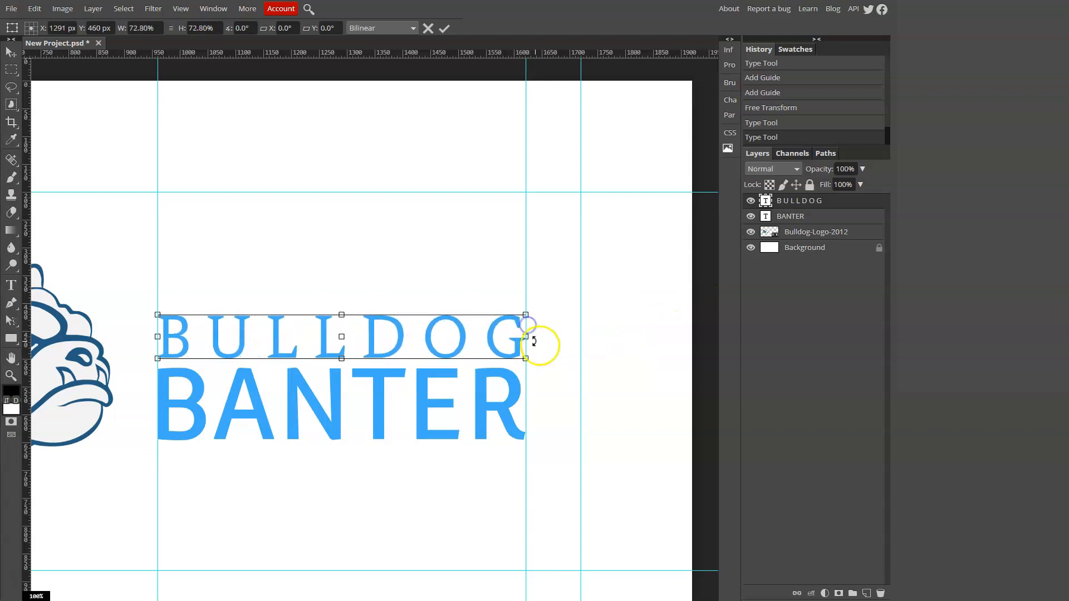
key("Return")
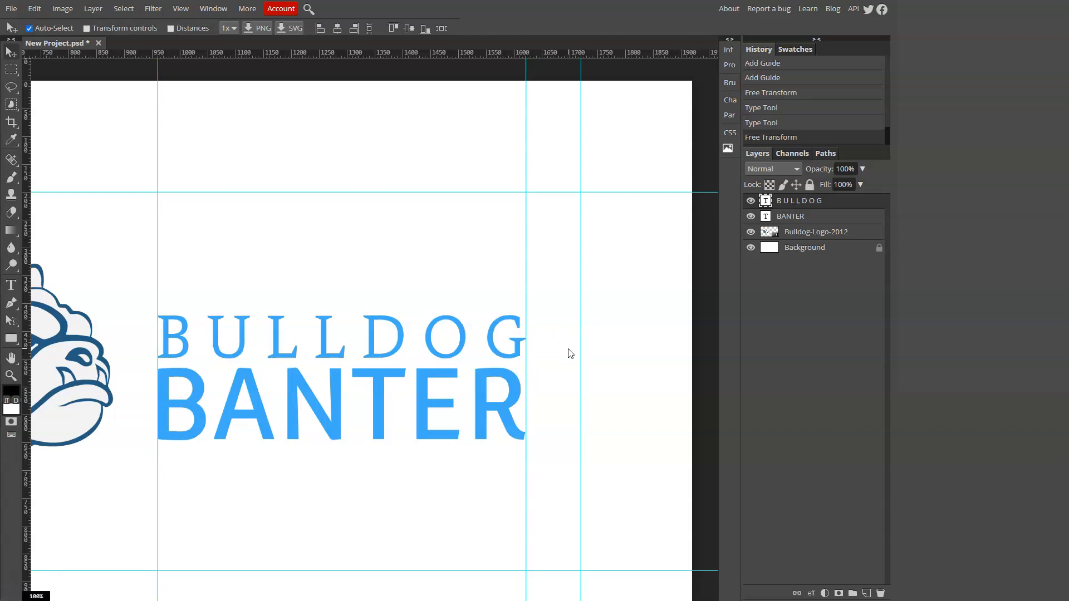
- Free Transform BULLDOG and BANTER together, enlarging them to about 119.67% out to the right margin guide and closer to the logo
key("ctrl+0")
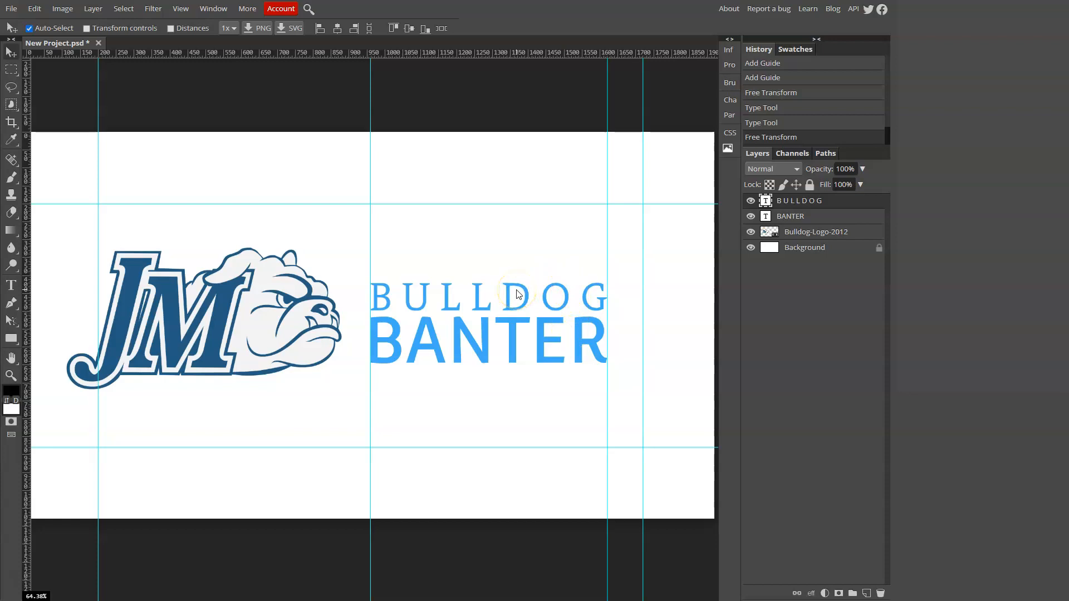
left_click(528, 275)
left_click(831, 219)
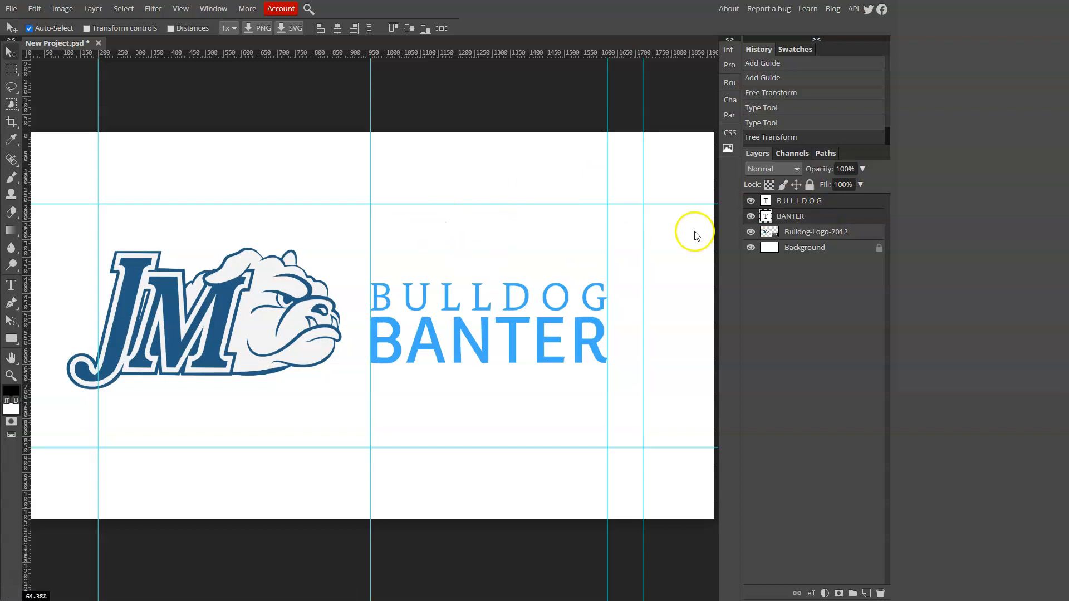
key("alt+ctrl+t")
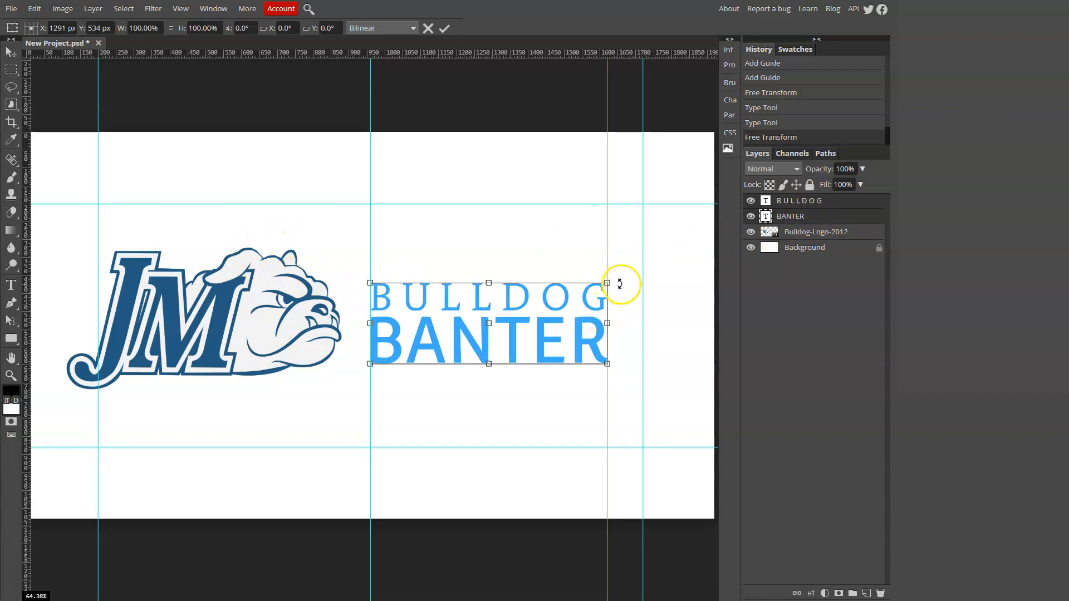
left_click_drag(608, 283, 638, 255)
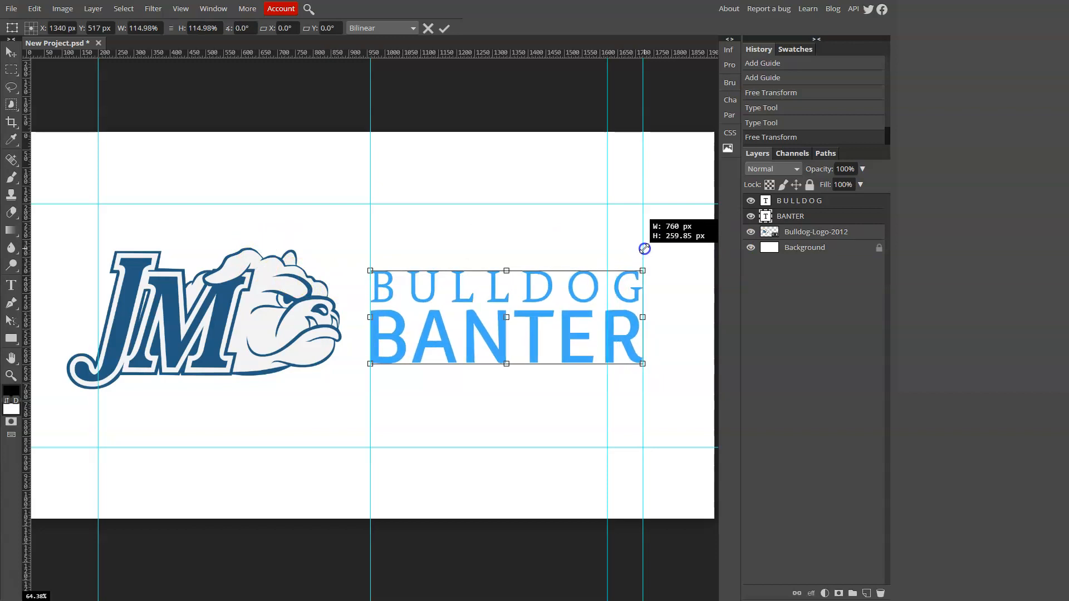
left_click_drag(644, 248, 644, 248)
mouse_move(370, 269)
left_mouse_down()
mouse_move(348, 253)
mouse_move(359, 255)
left_mouse_up()
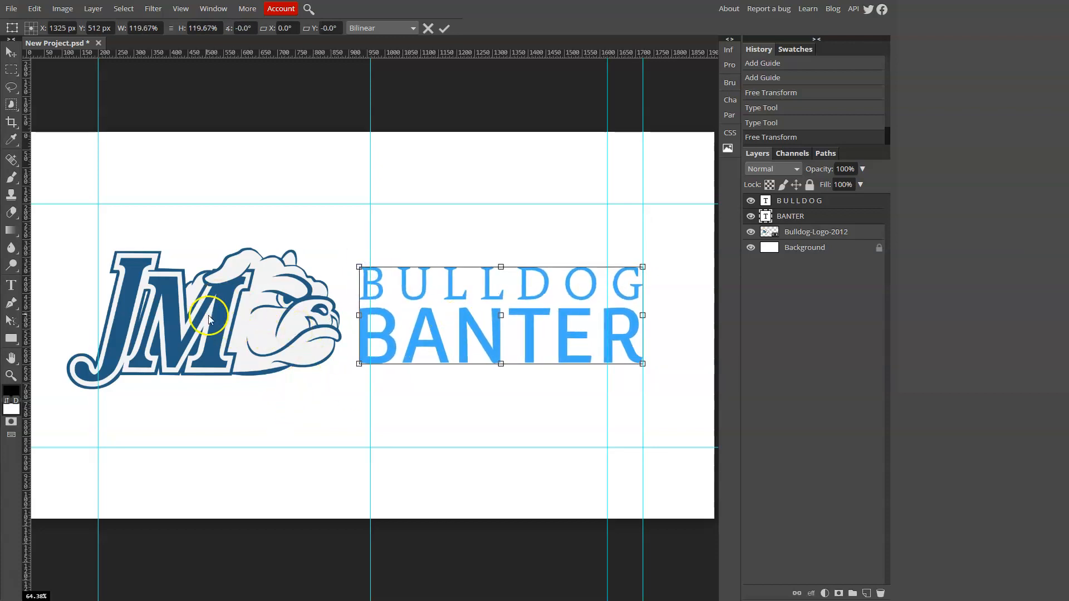
- Move the two-word title down beside the logo and enlarge it to about 121.79%, centred at about X 1318 px, Y 538 px
left_click_drag(503, 338, 497, 347)
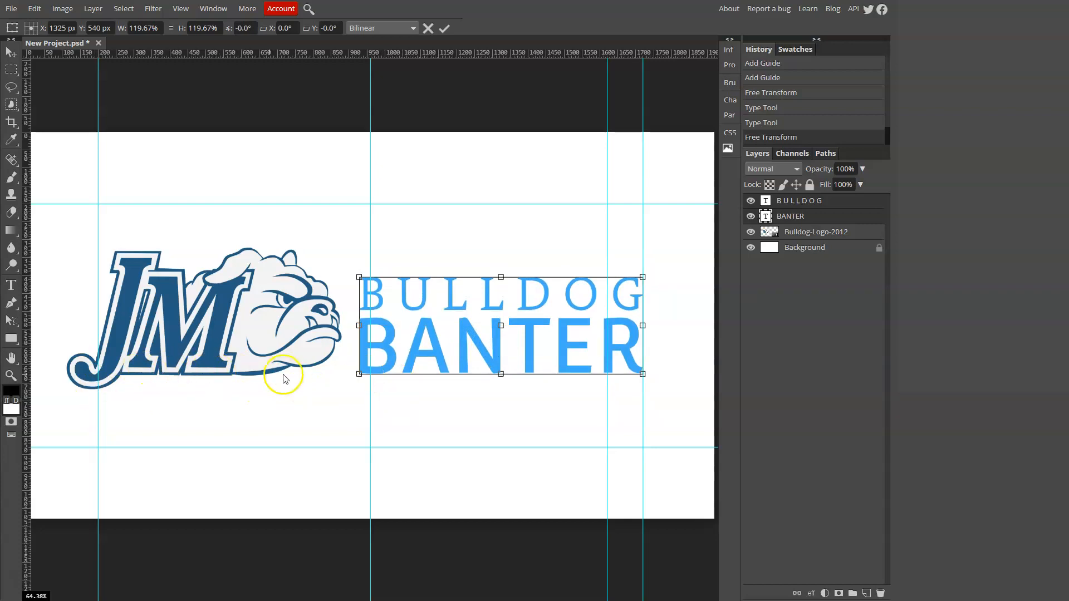
left_click(433, 376)
left_click(358, 276)
mouse_move(358, 276)
left_mouse_down()
mouse_move(307, 233)
mouse_move(340, 244)
mouse_move(340, 266)
mouse_move(355, 278)
left_mouse_up()
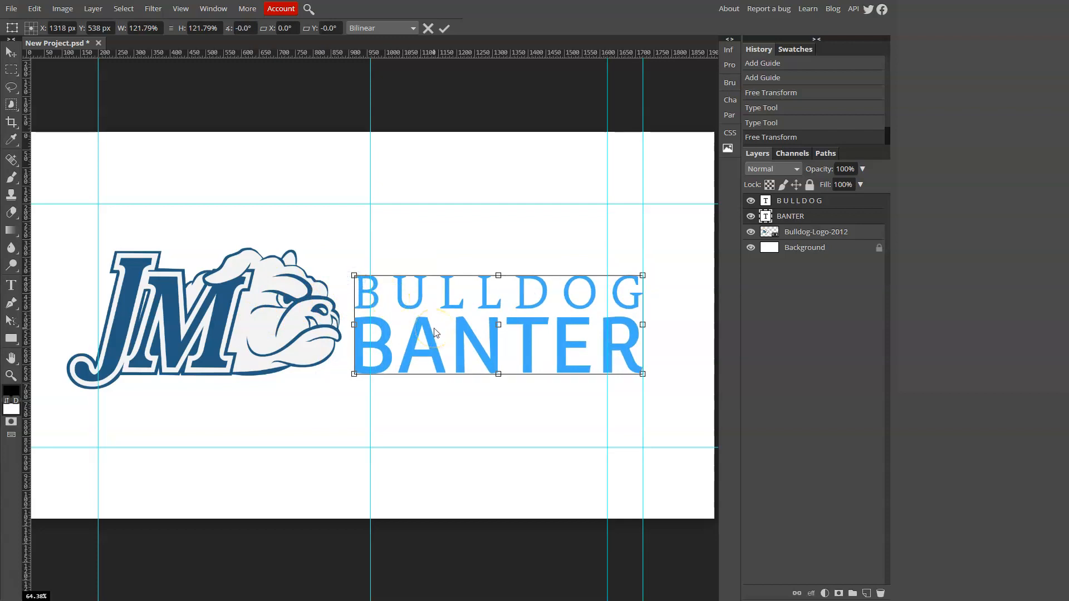
key("Return")
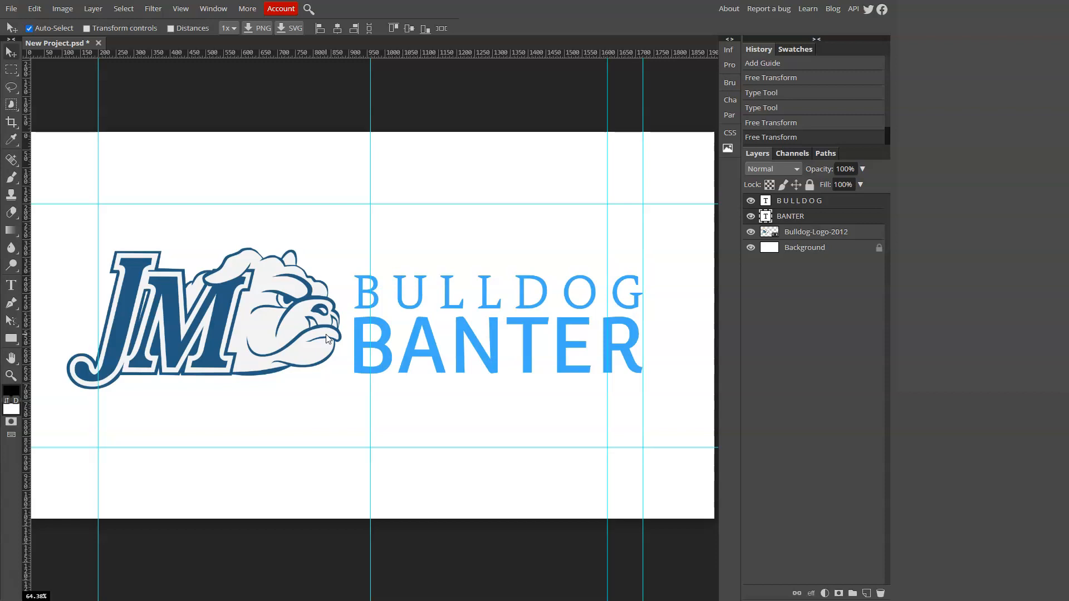
- Recolour the word BANTER with the dark blue 225a80 sampled from the logo's lettering
double_click(432, 345)
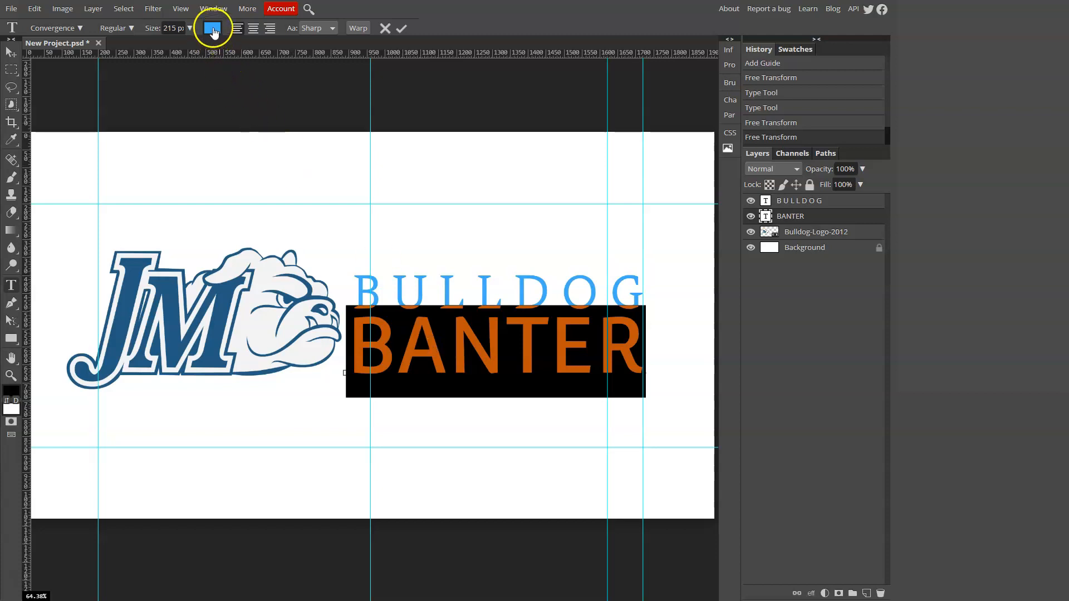
left_click(212, 29)
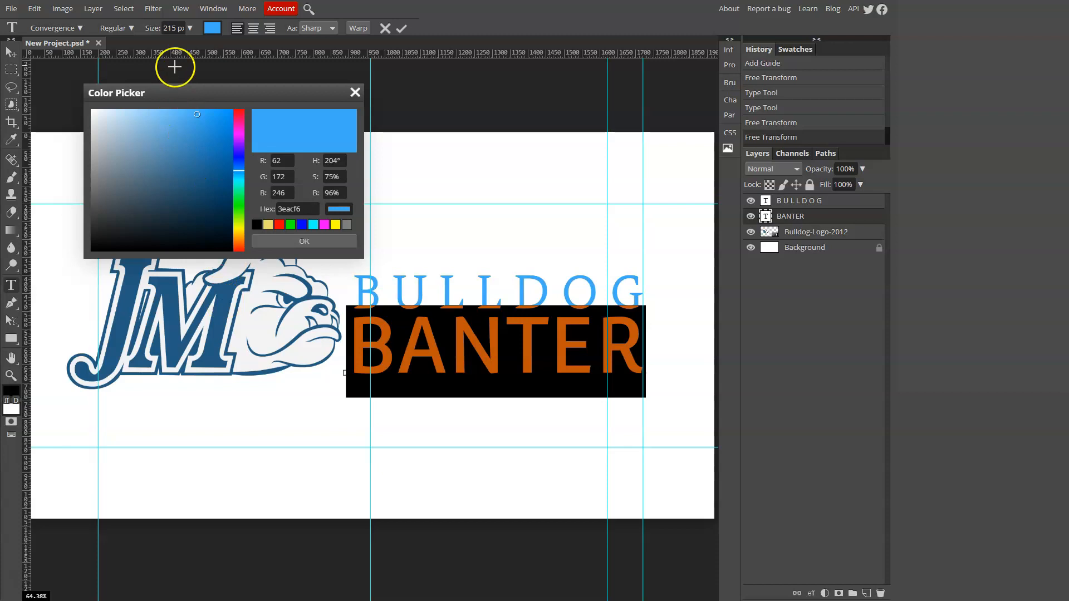
left_click(218, 327)
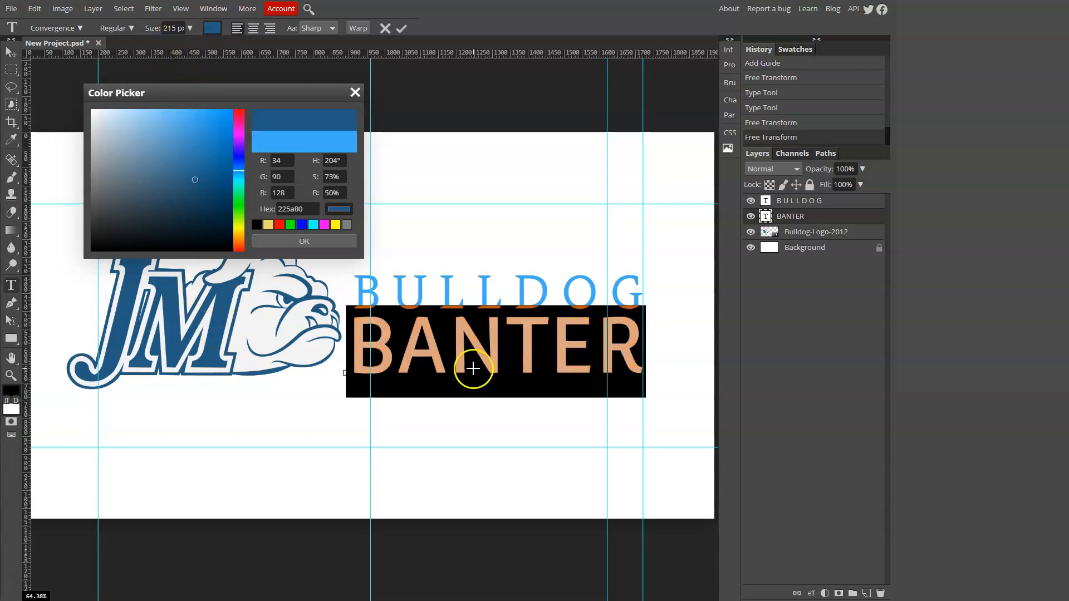
key("ctrl+Return")
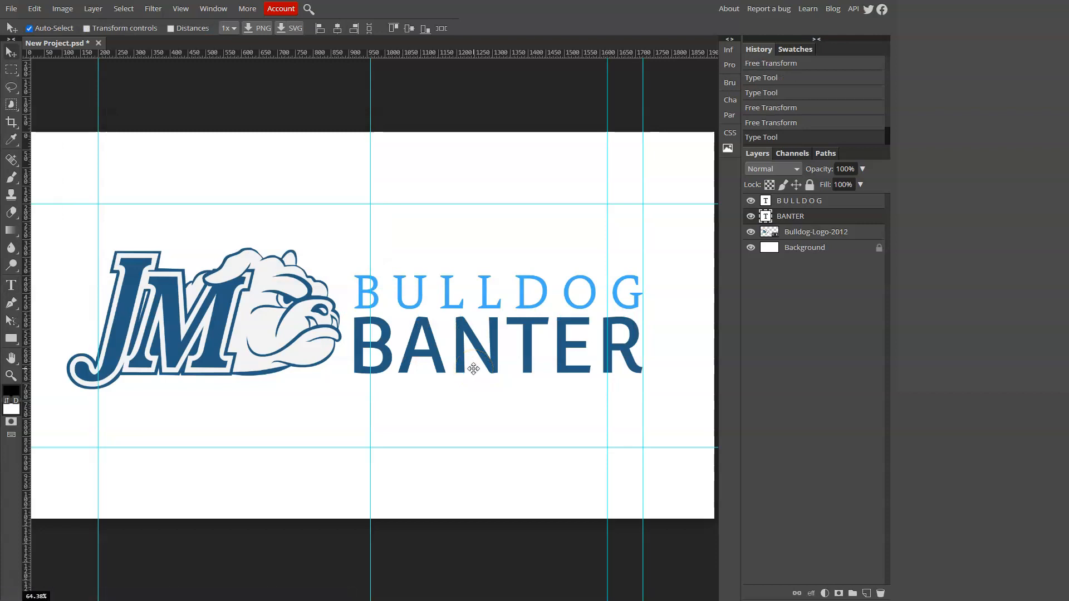
- Recolour the word BULLDOG with the very dark navy 15354b, keeping the hue of the logo's blue
left_click(486, 293)
double_click(486, 294)
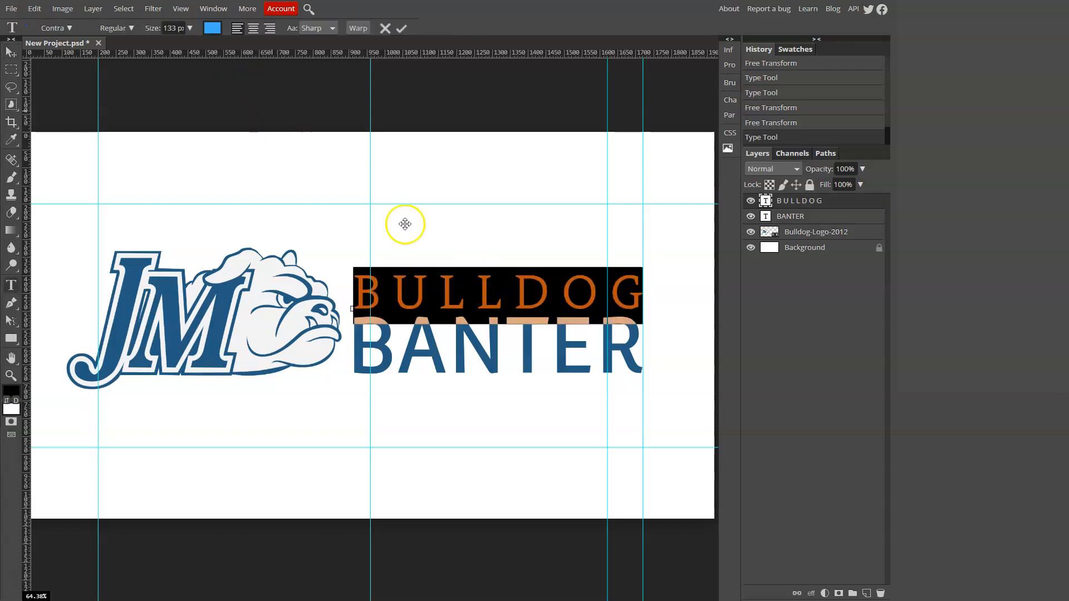
left_click(212, 28)
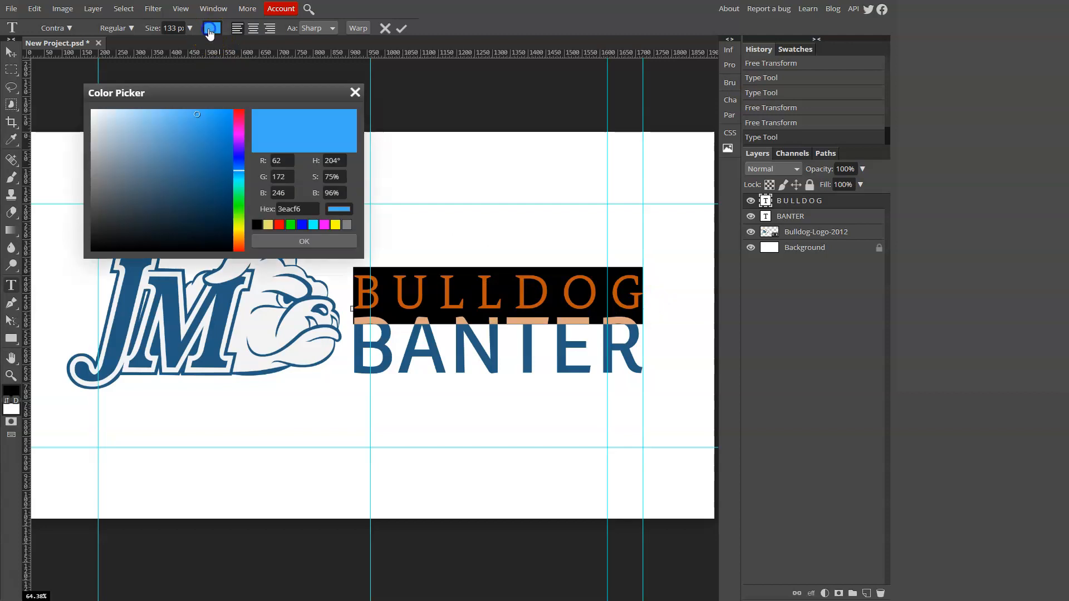
left_click(195, 180)
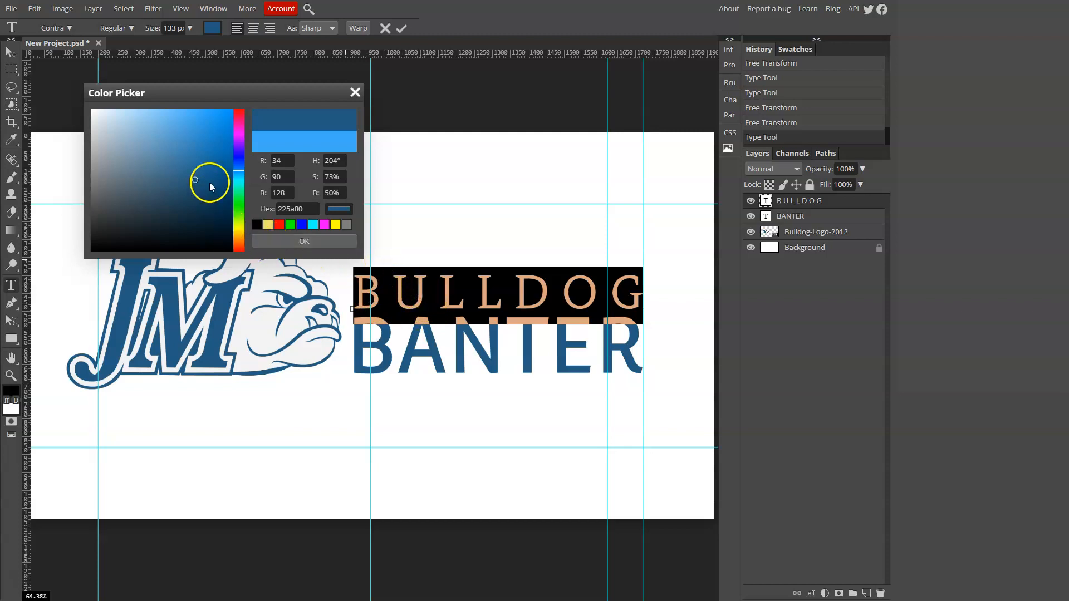
left_click(194, 211)
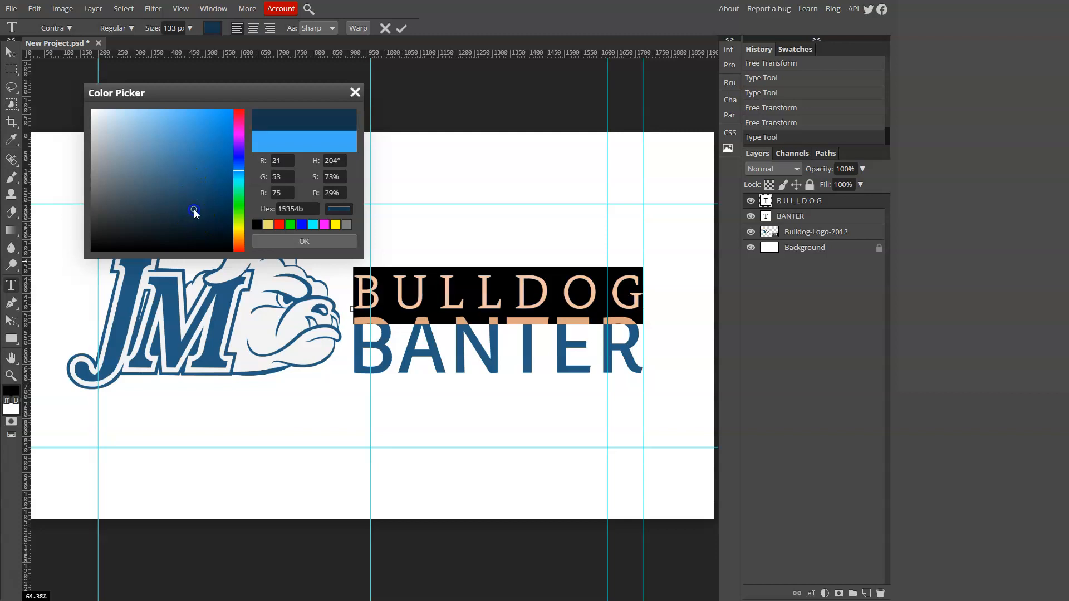
left_click(305, 241)
left_click(383, 280)
key("ctrl+Return")
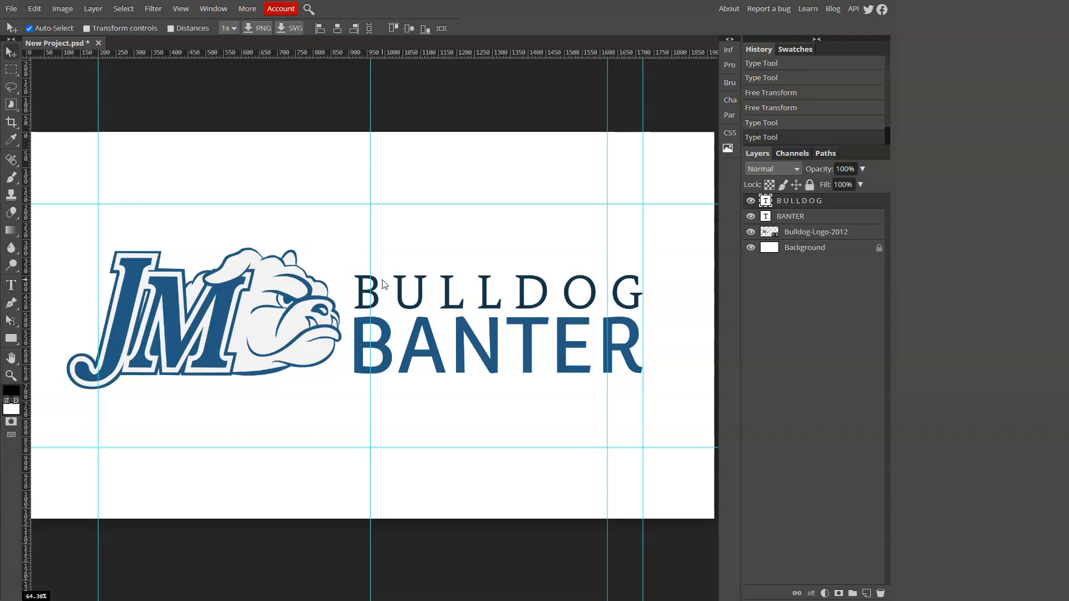
- Recolour the word BANTER with the brighter, more saturated blue 0876c0
left_click(480, 348)
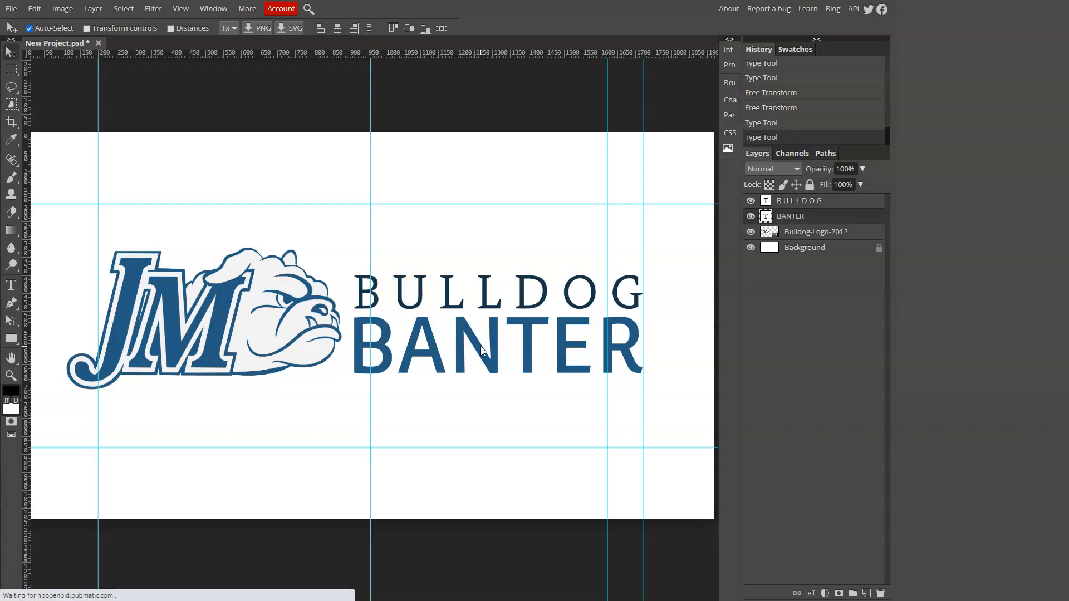
left_click(431, 339)
double_click(431, 339)
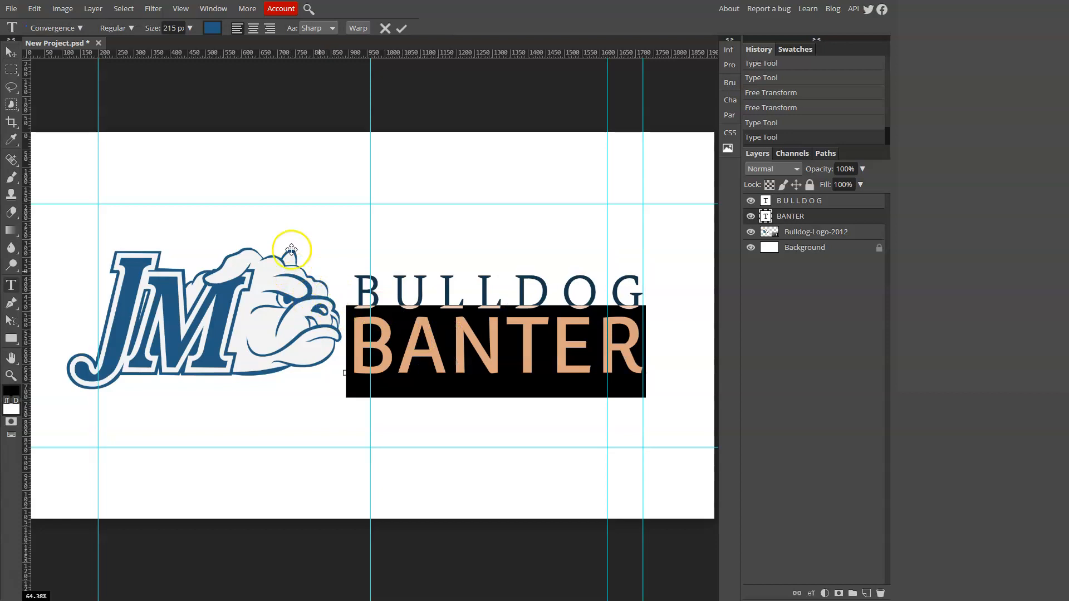
left_click(214, 32)
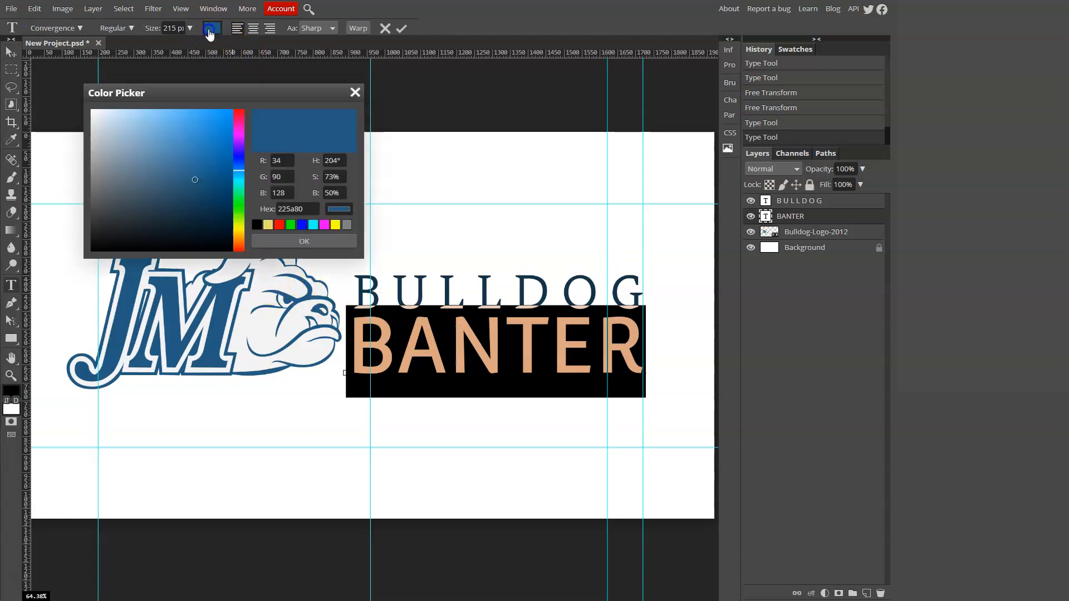
left_click(223, 177)
left_click_drag(226, 158, 229, 153)
left_click(227, 144)
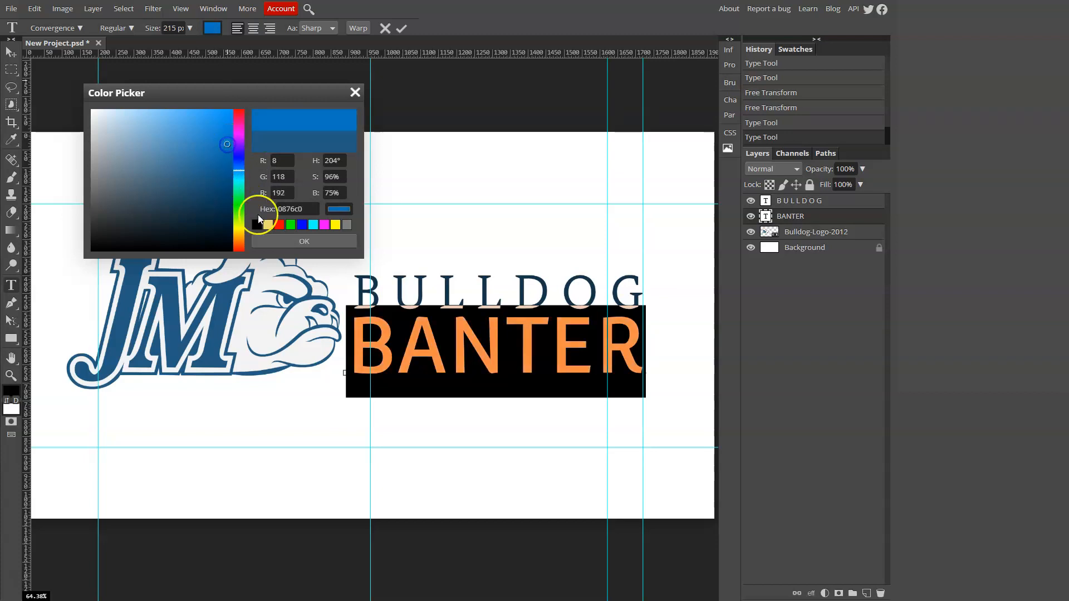
left_click(299, 241)
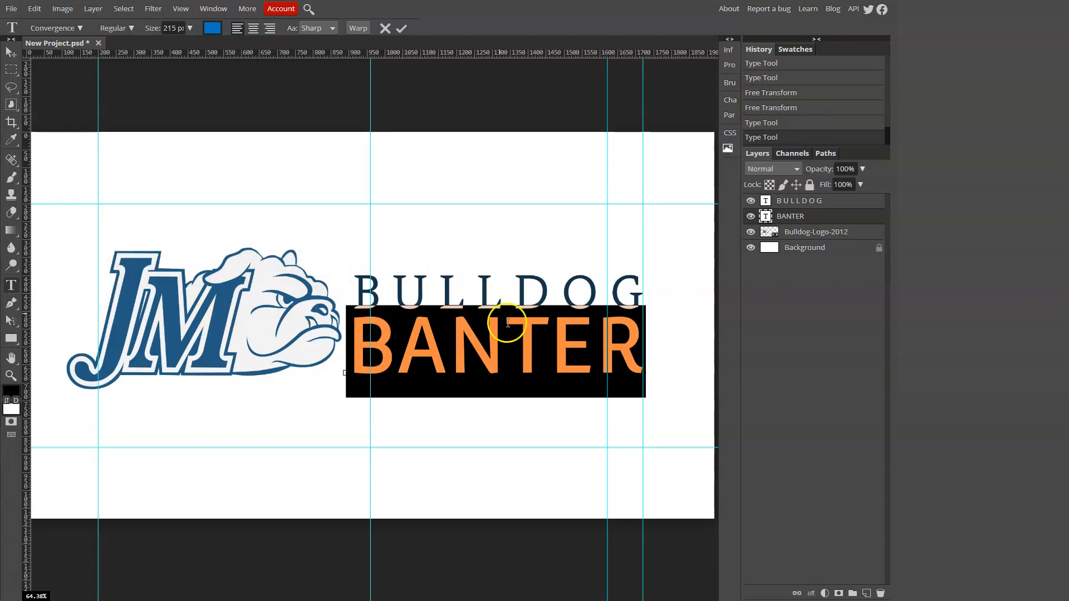
key("ctrl+Return")
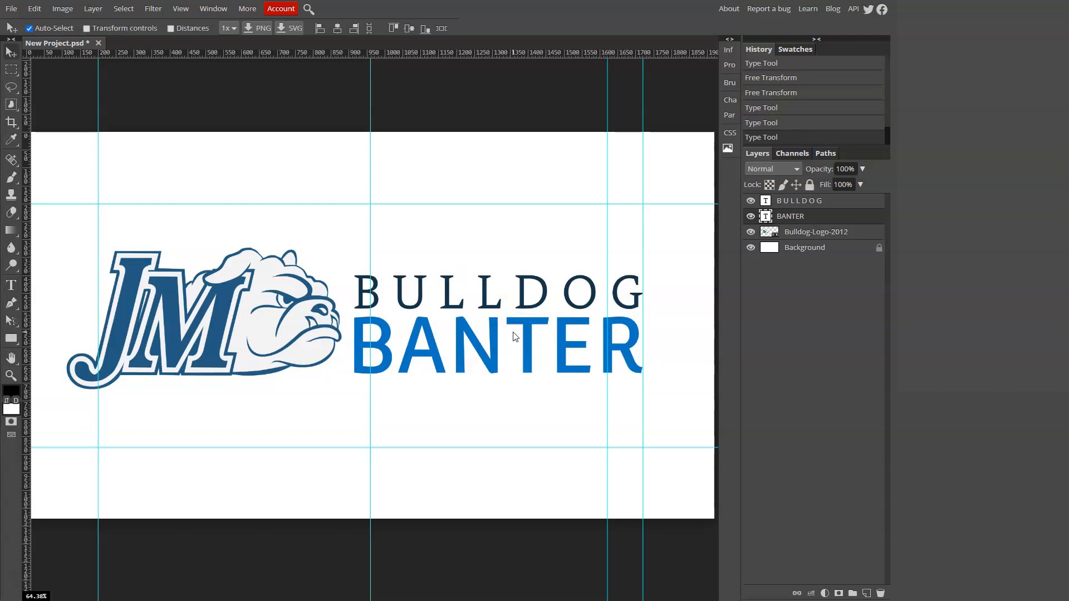
- Make the Background layer active and switch to the Rectangle shape tool
left_click(486, 293)
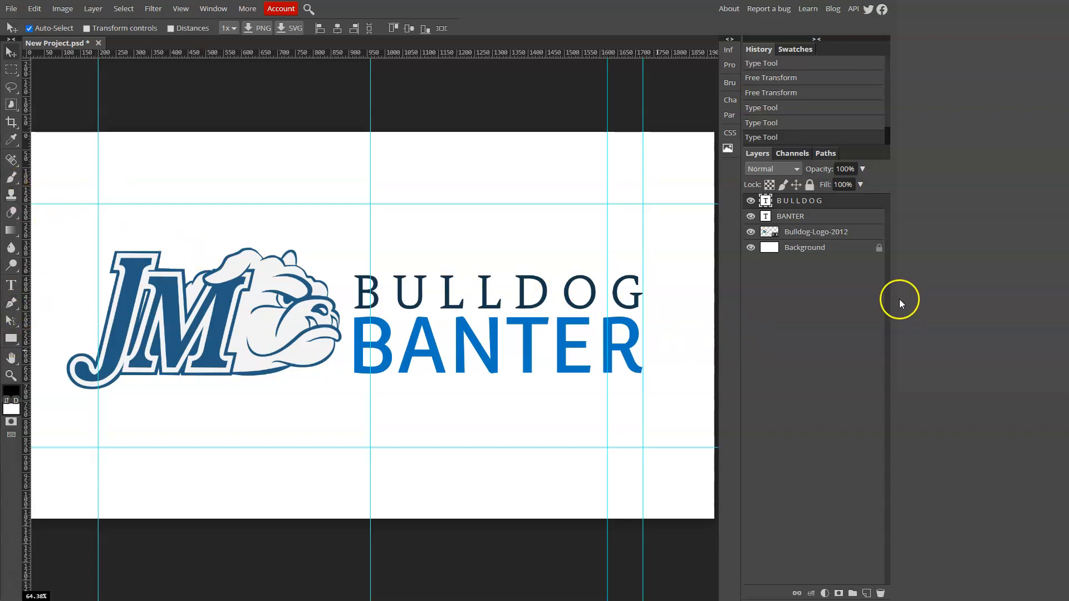
left_click(807, 250)
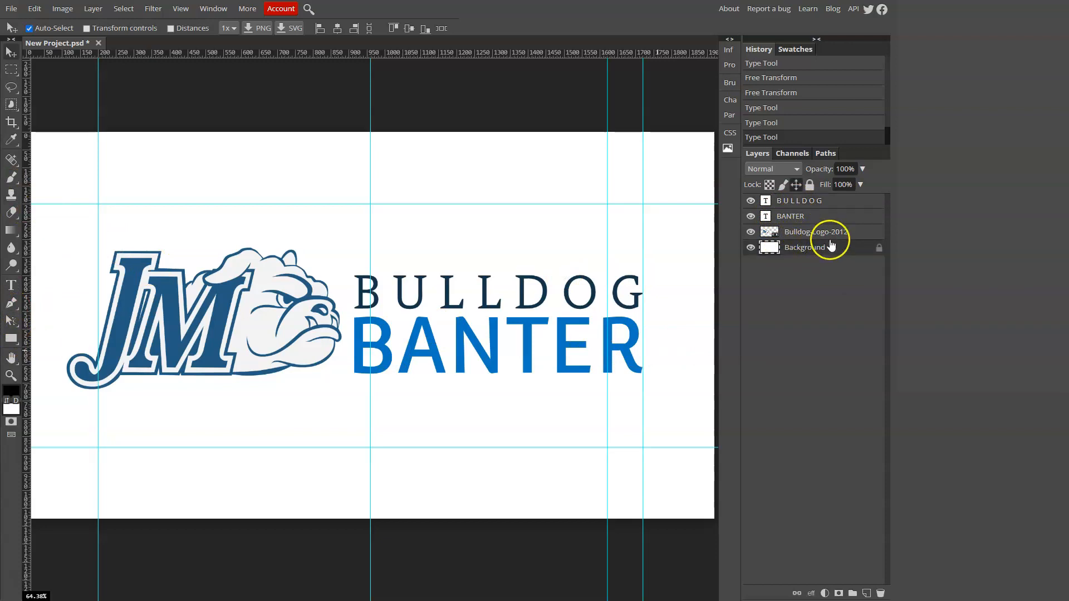
left_click(11, 340)
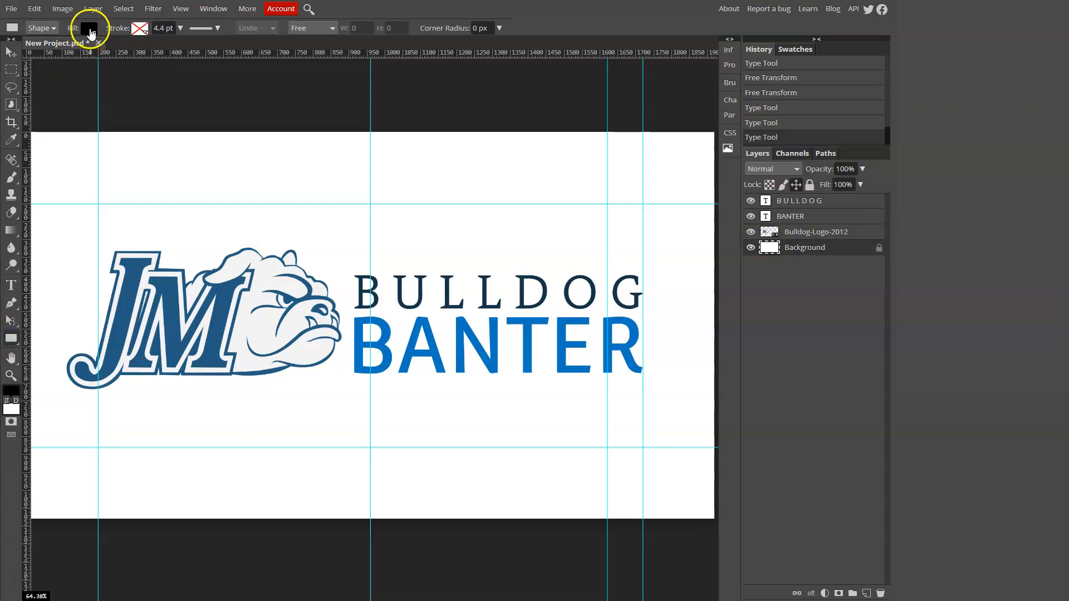
left_click(88, 28)
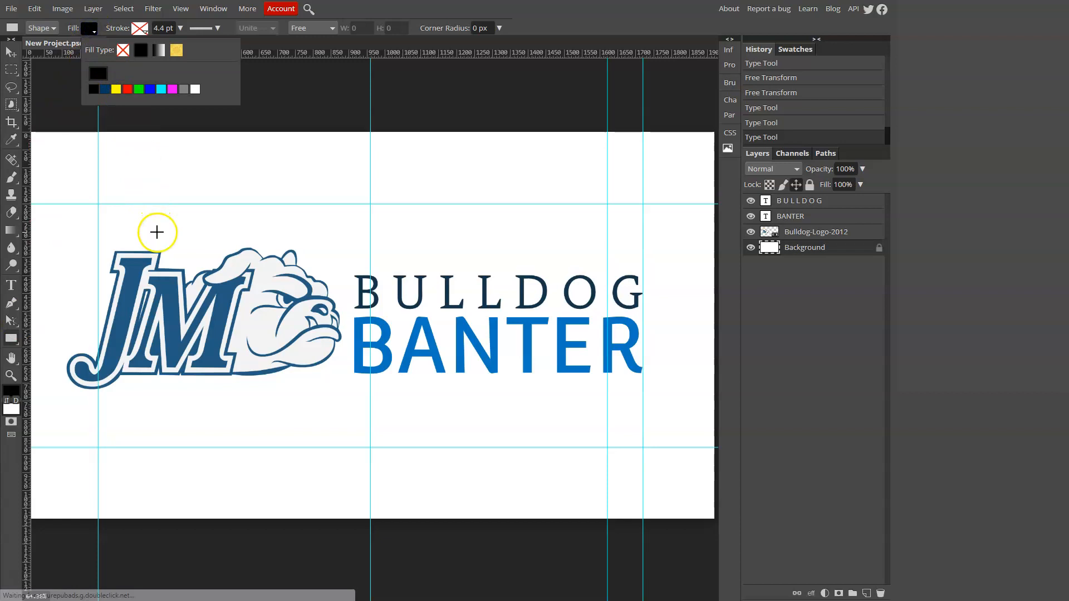
left_click(220, 311)
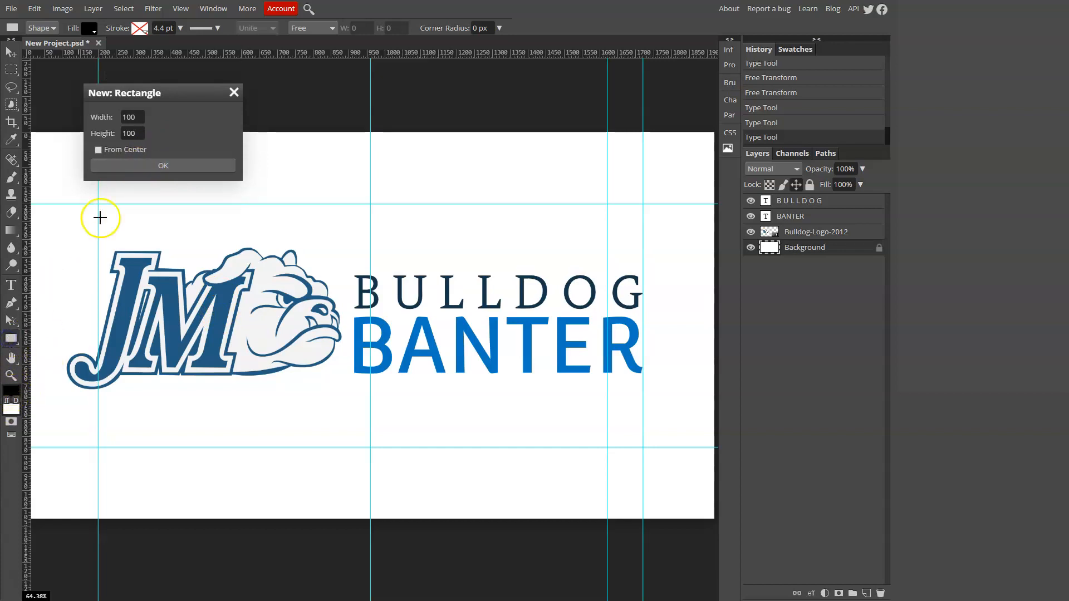
left_click(233, 92)
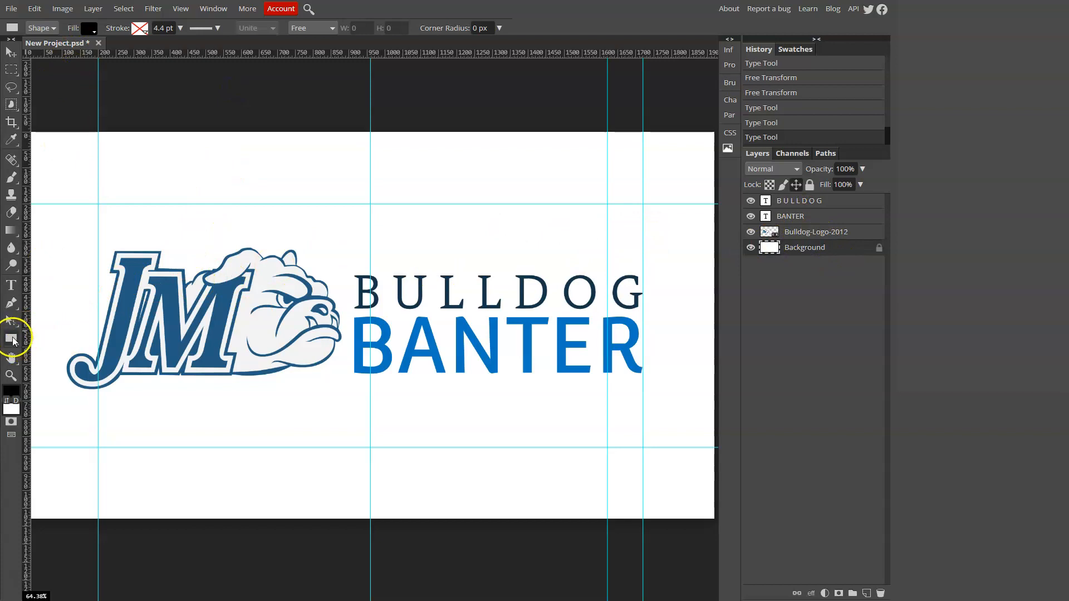
- Draw a full-width rectangular band behind BULLDOG, filled with the logo's sampled blue 225a80, and shift it to the canvas's right edge
left_click(89, 28)
left_click(92, 75)
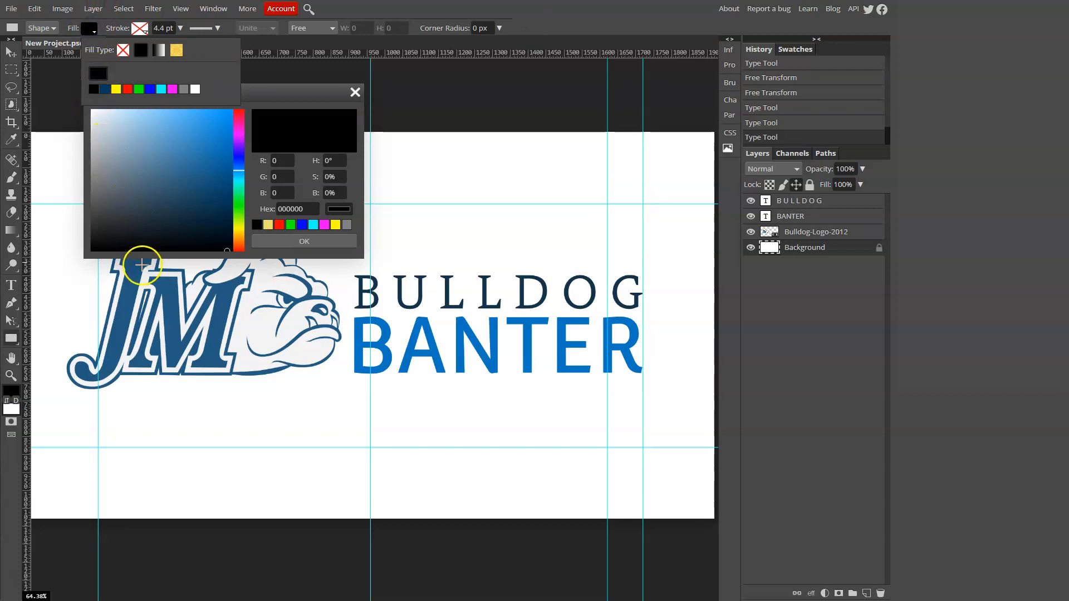
left_click(130, 285)
left_click(292, 241)
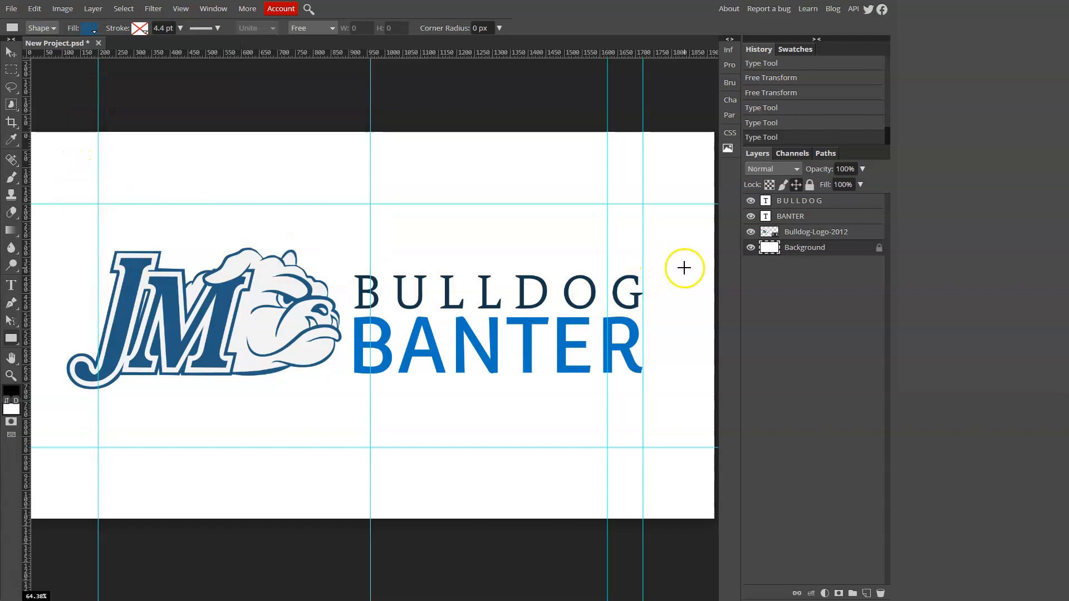
left_click_drag(712, 266, 23, 317)
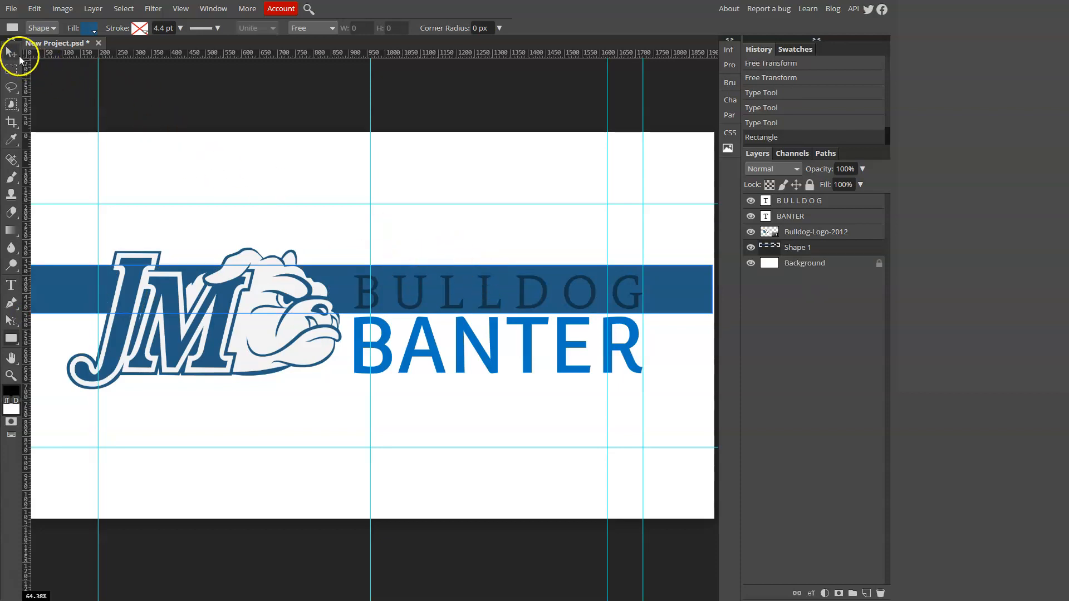
left_click(13, 54)
left_click(691, 302)
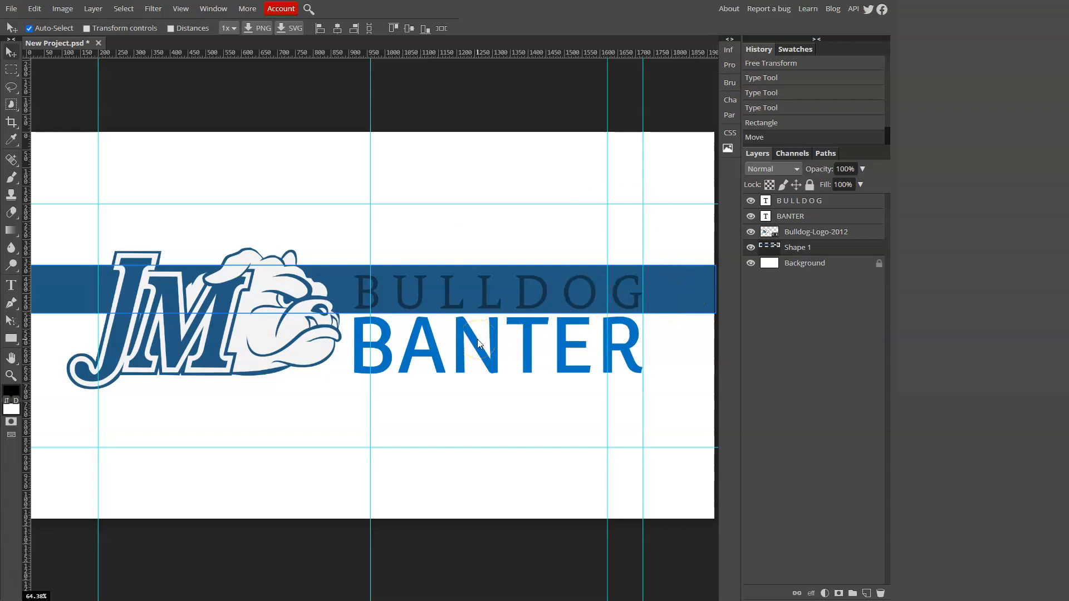
- Recolour the word BULLDOG white so it contrasts with the blue band
left_click(520, 289)
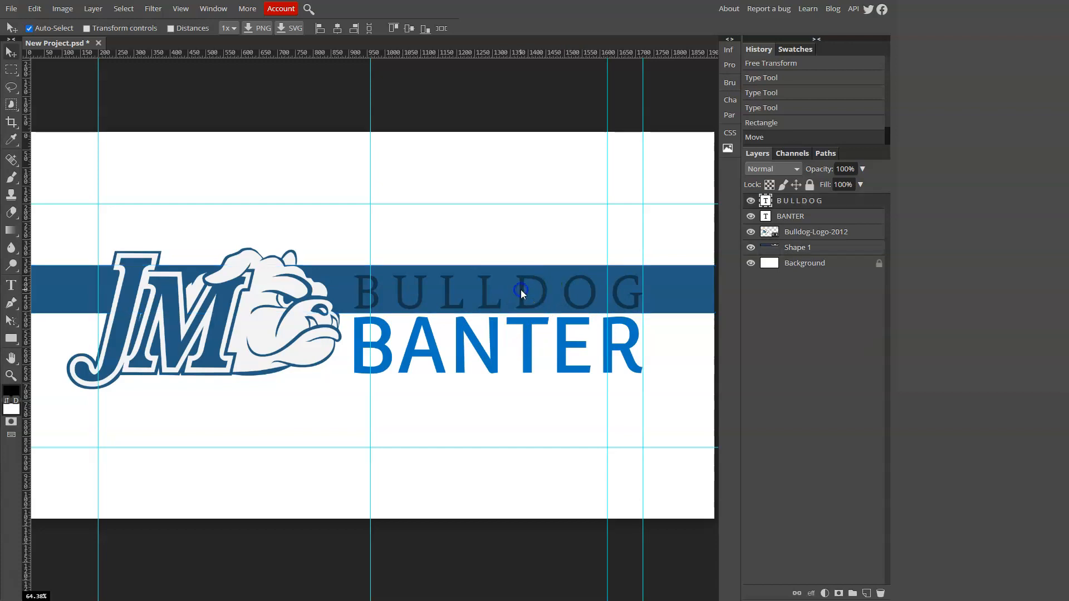
double_click(448, 288)
left_click(211, 28)
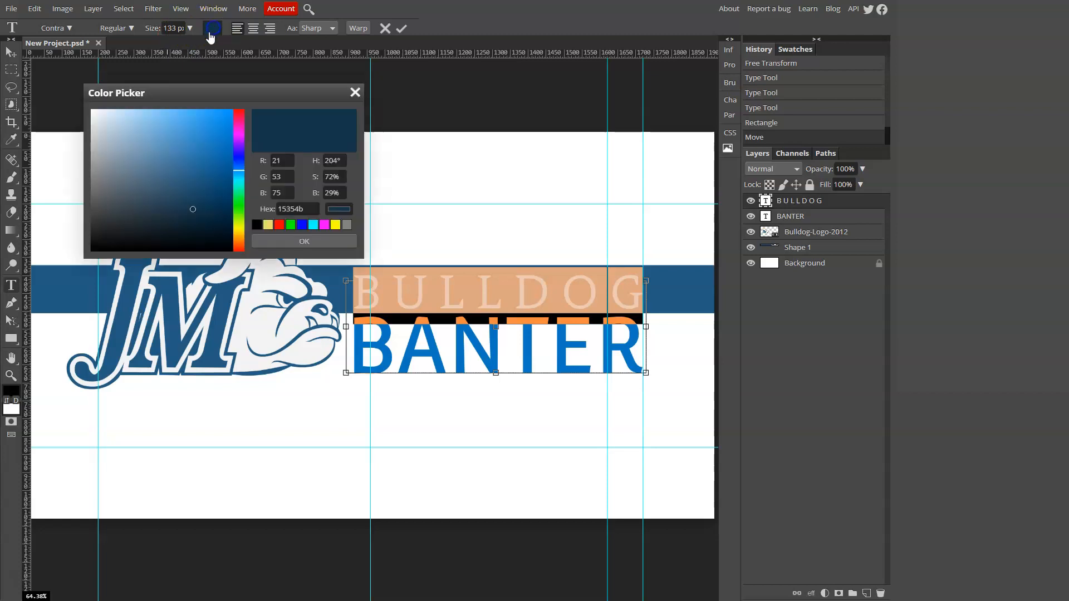
left_click_drag(115, 124, 78, 100)
left_click(294, 241)
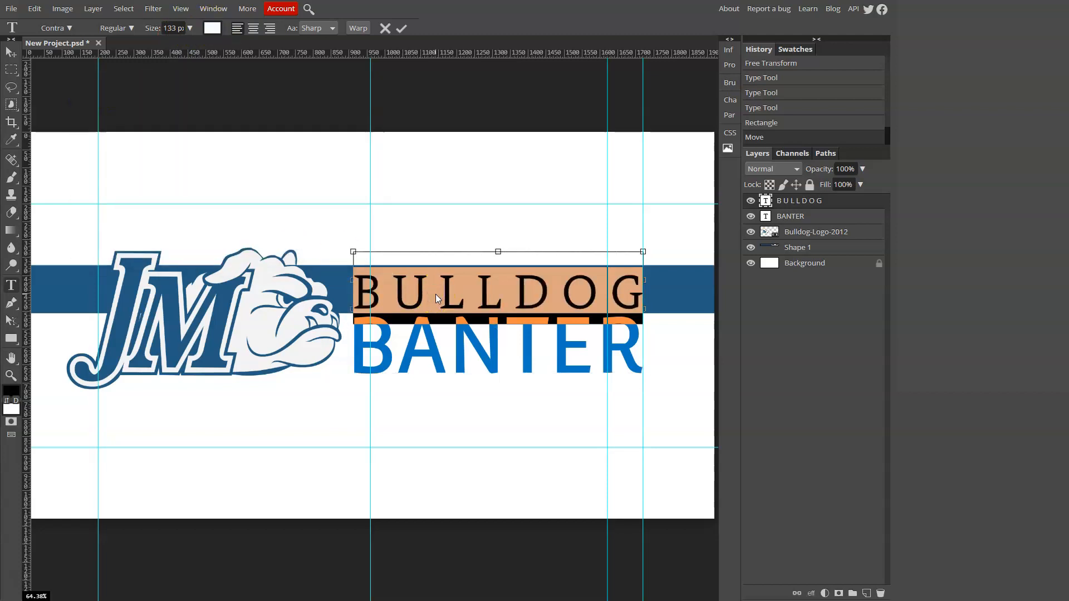
key("Escape")
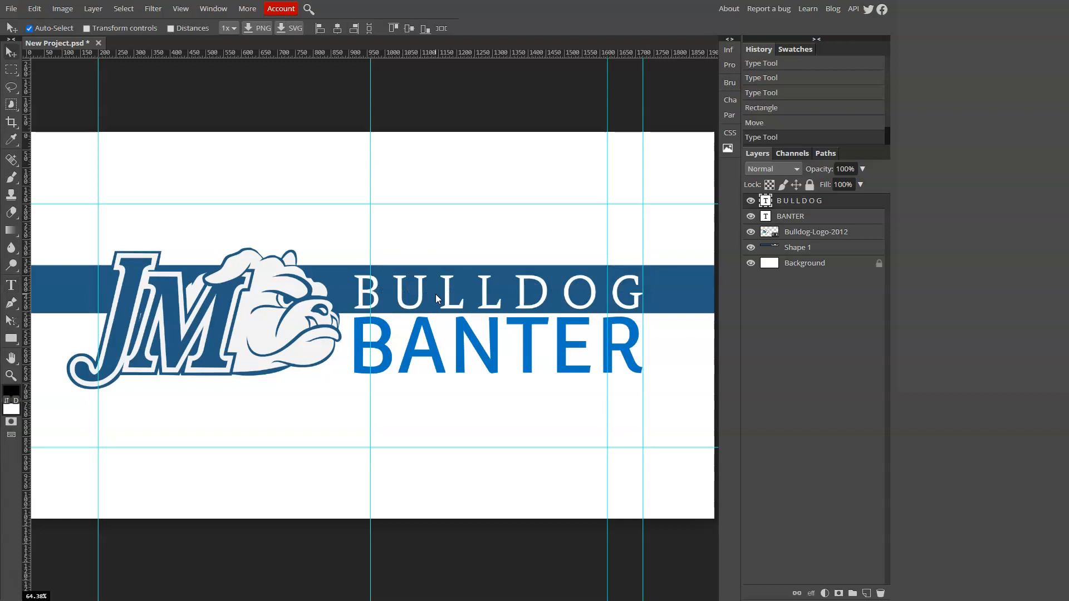
- Free Transform the blue band, lowering its upper edge to about 90.30% height, and clear the pixel selection around it
left_click(579, 277)
left_click(677, 293)
left_click(693, 295)
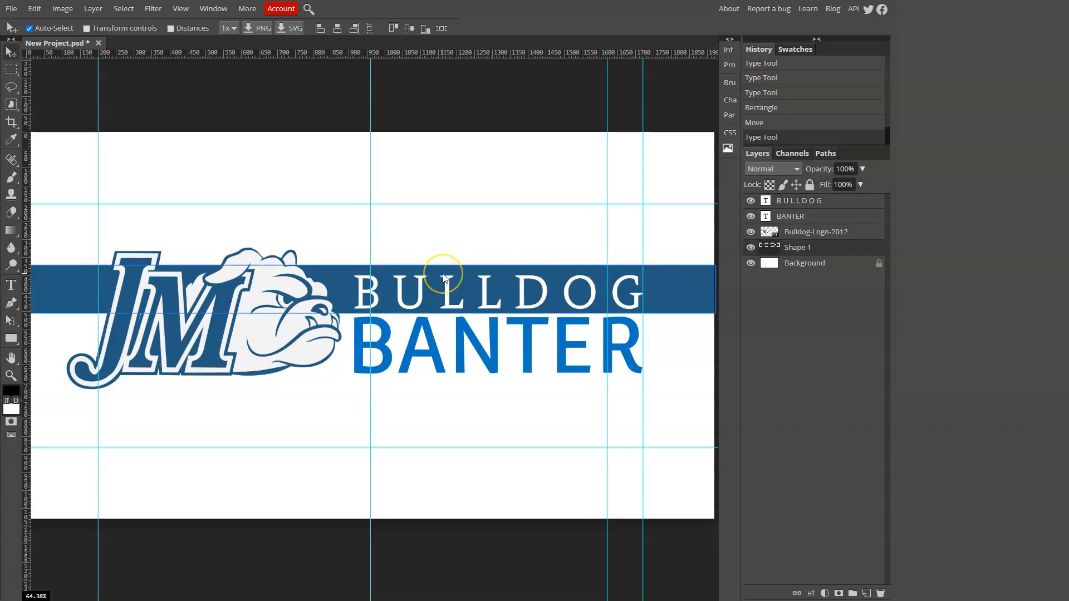
key("ctrl+t")
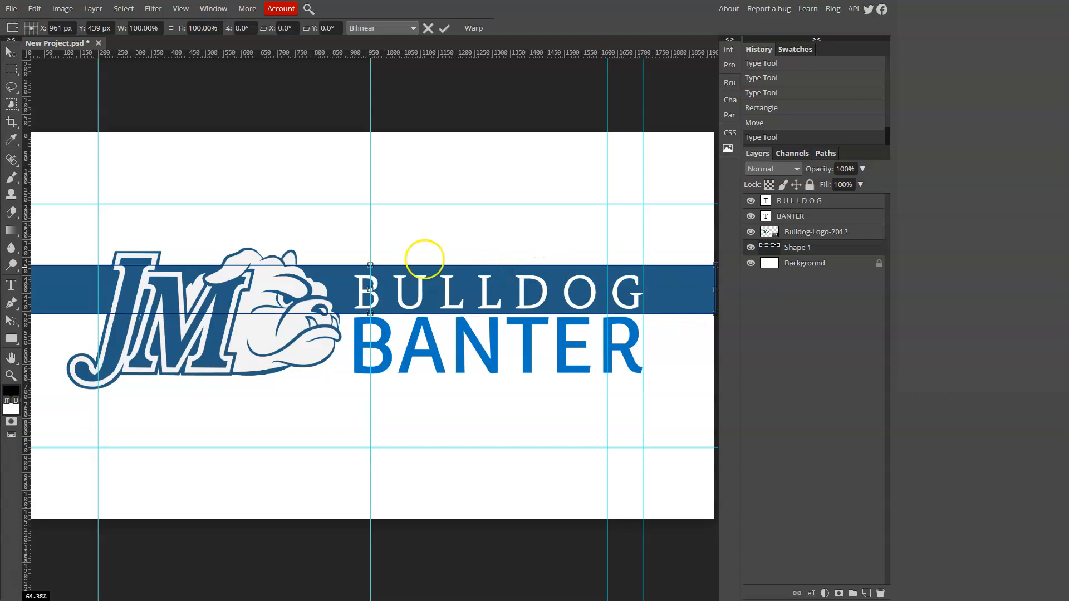
left_click_drag(371, 262, 369, 270)
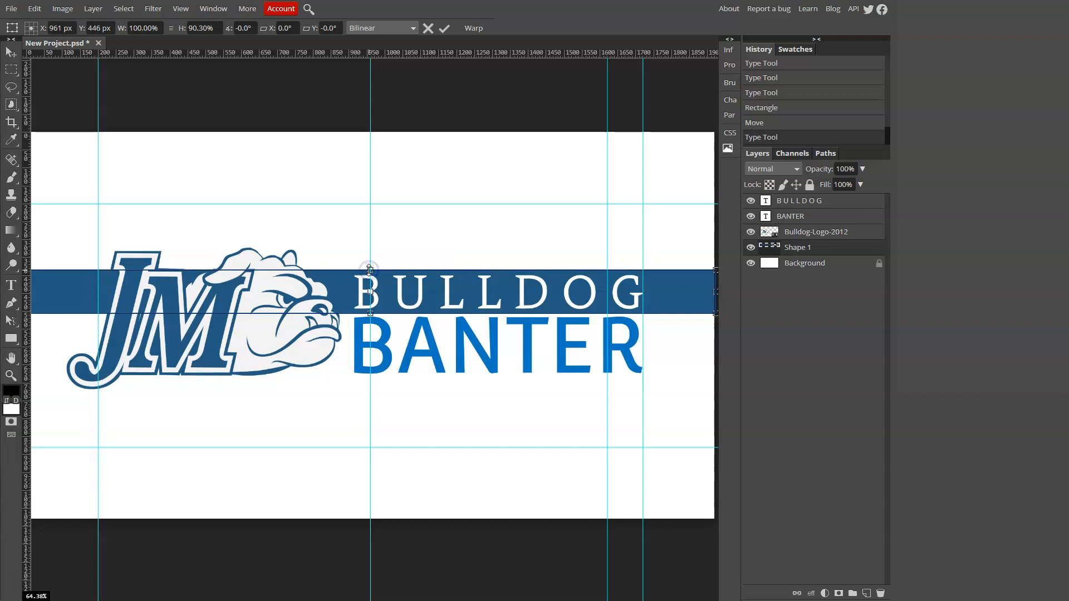
key("Return")
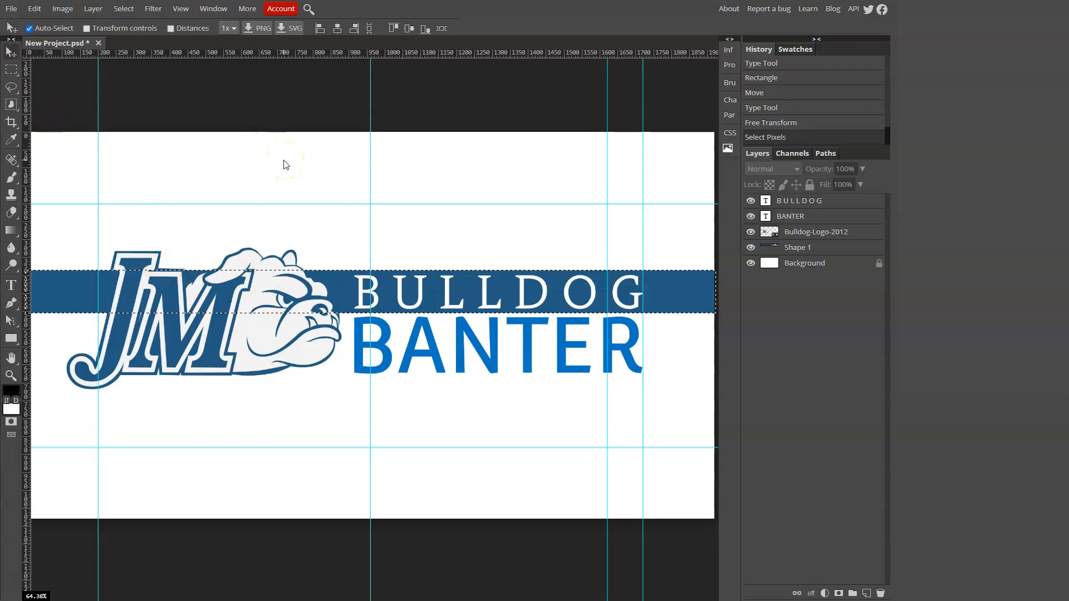
key("ctrl+d")
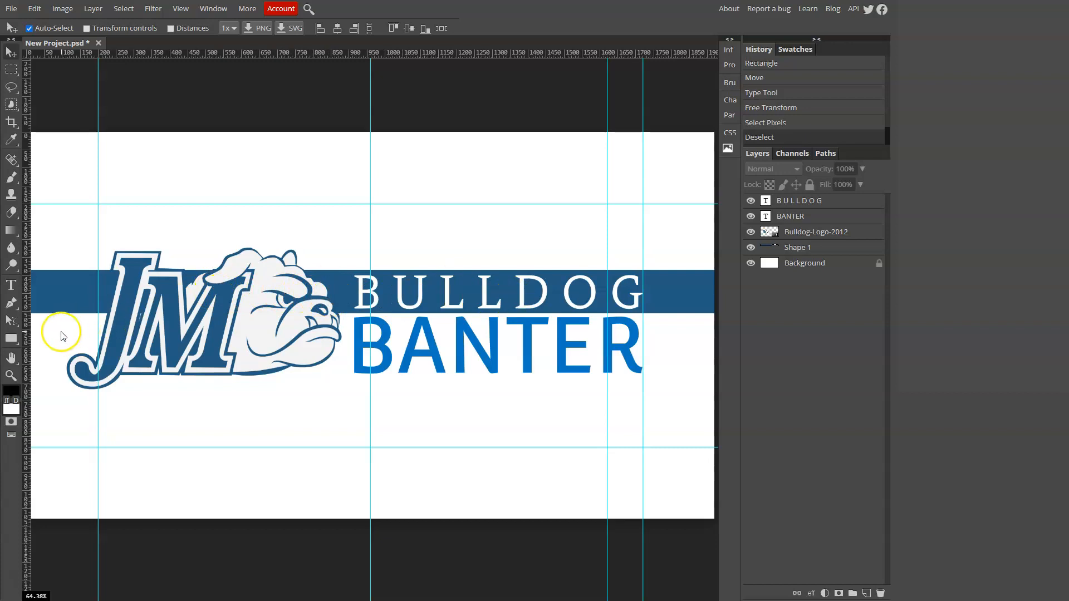
- Recolour the band behind BULLDOG to the darker navy 0e2f46, return to the Move tool and deselect the band
left_click(48, 286)
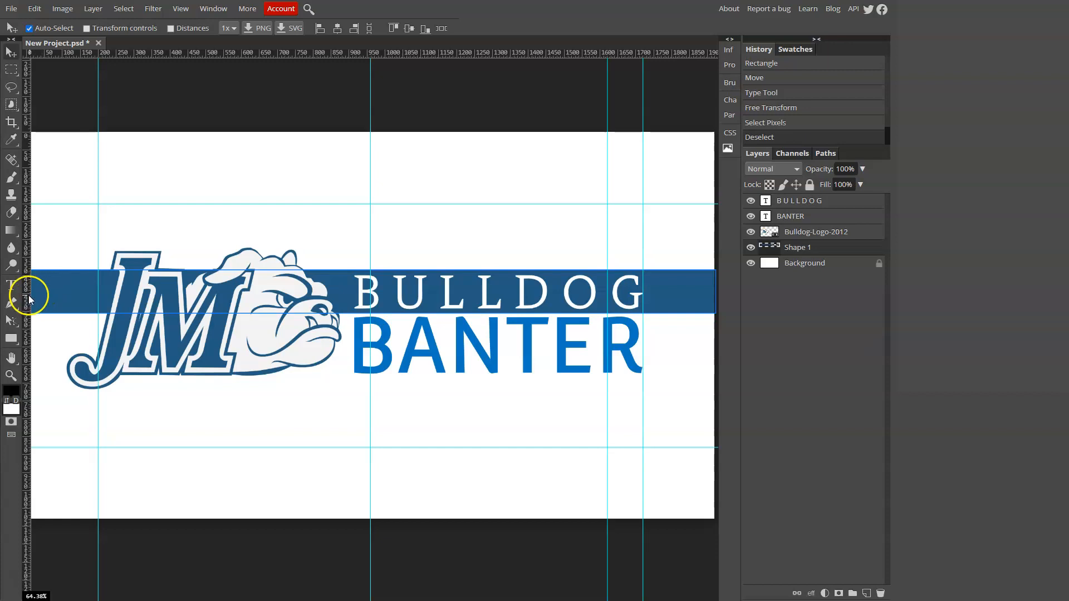
left_click(11, 339)
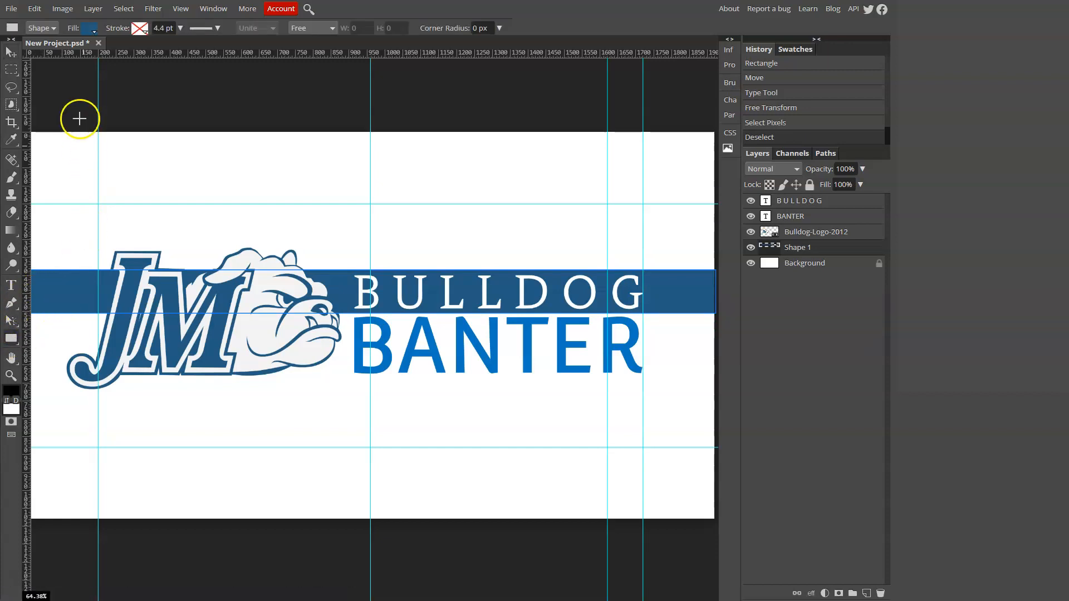
left_click(85, 31)
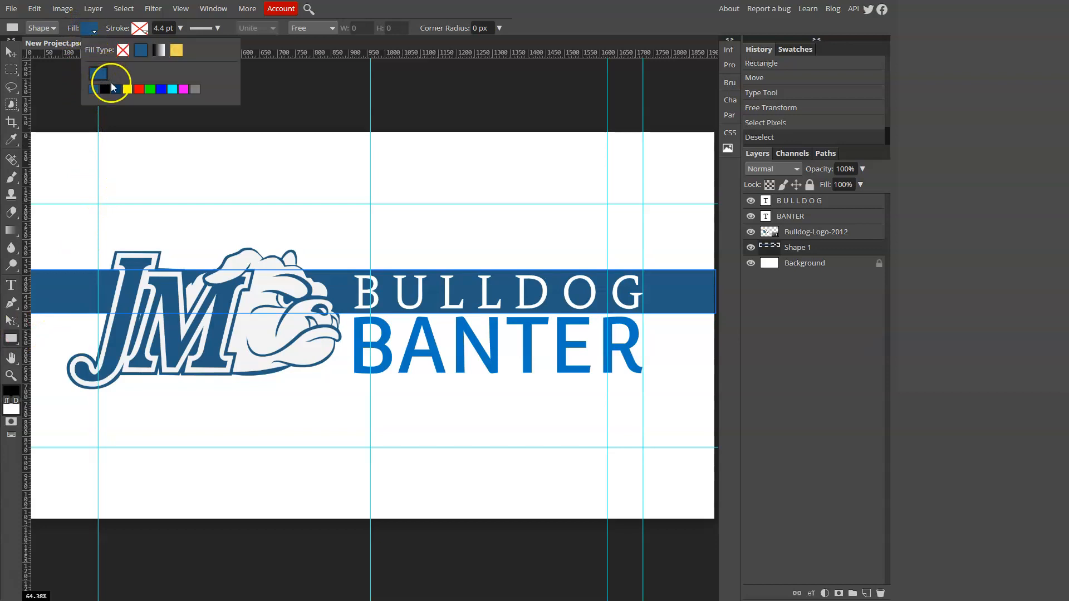
left_click(98, 75)
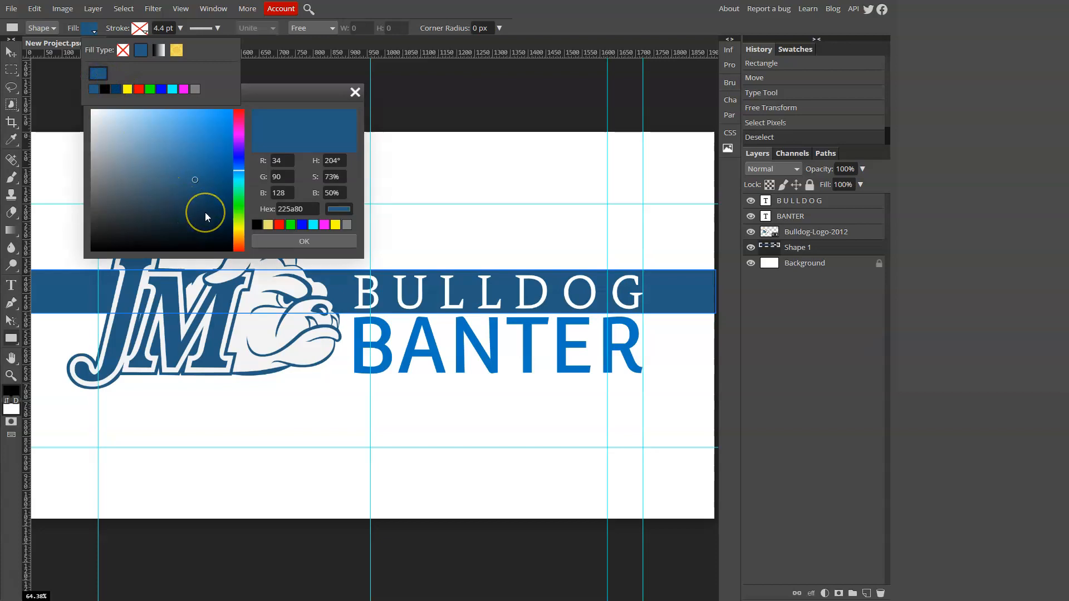
left_click(204, 213)
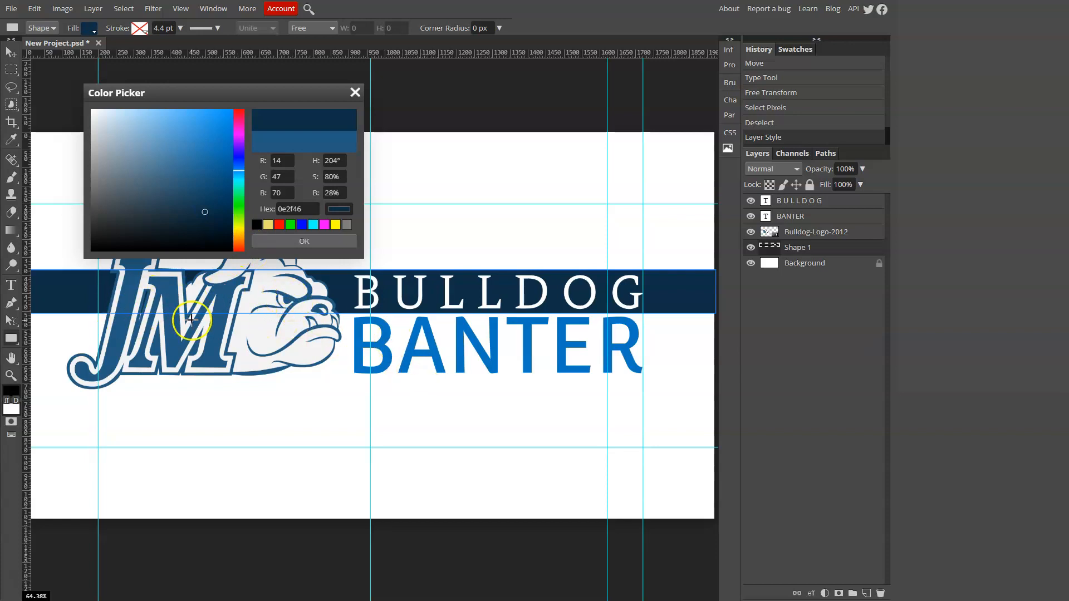
left_click(287, 241)
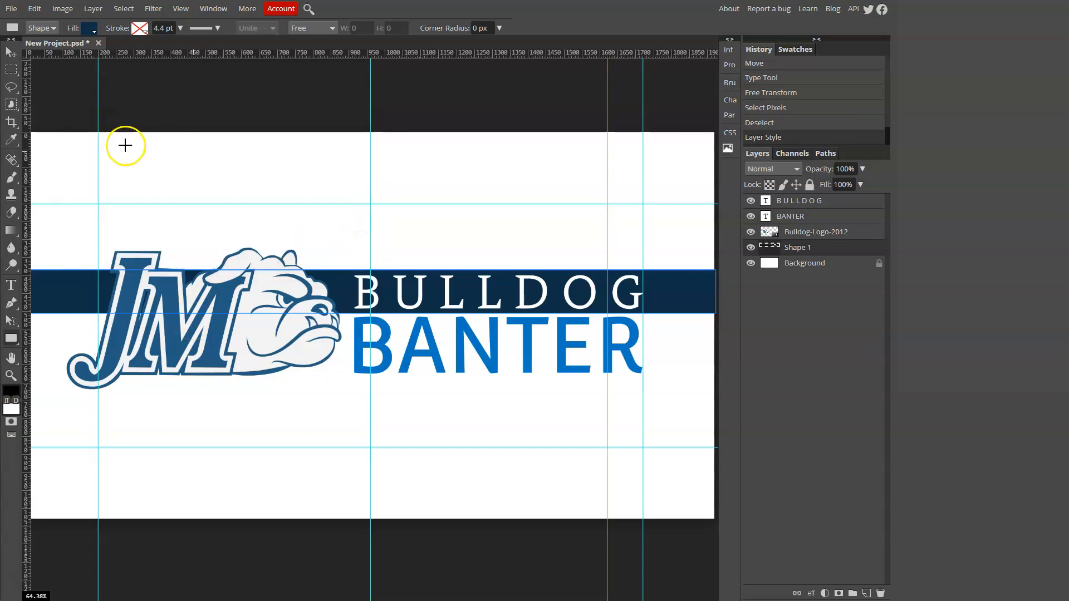
left_click(11, 52)
left_click(271, 168)
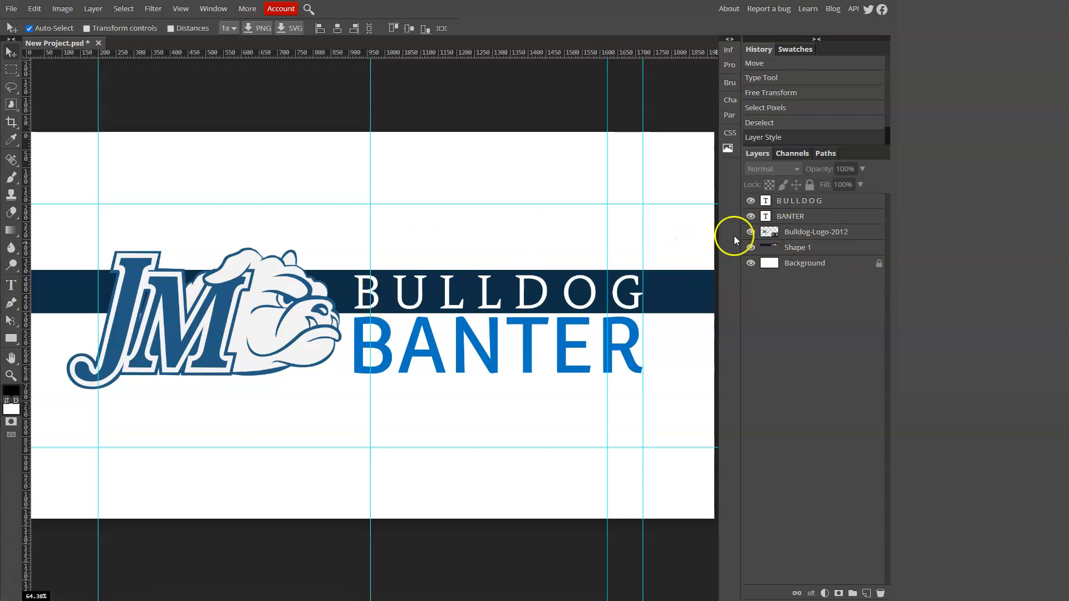
- Apply a Multiply drop shadow to the bulldog logo layer, adjusting its distance, spread and opacity
left_click(816, 234)
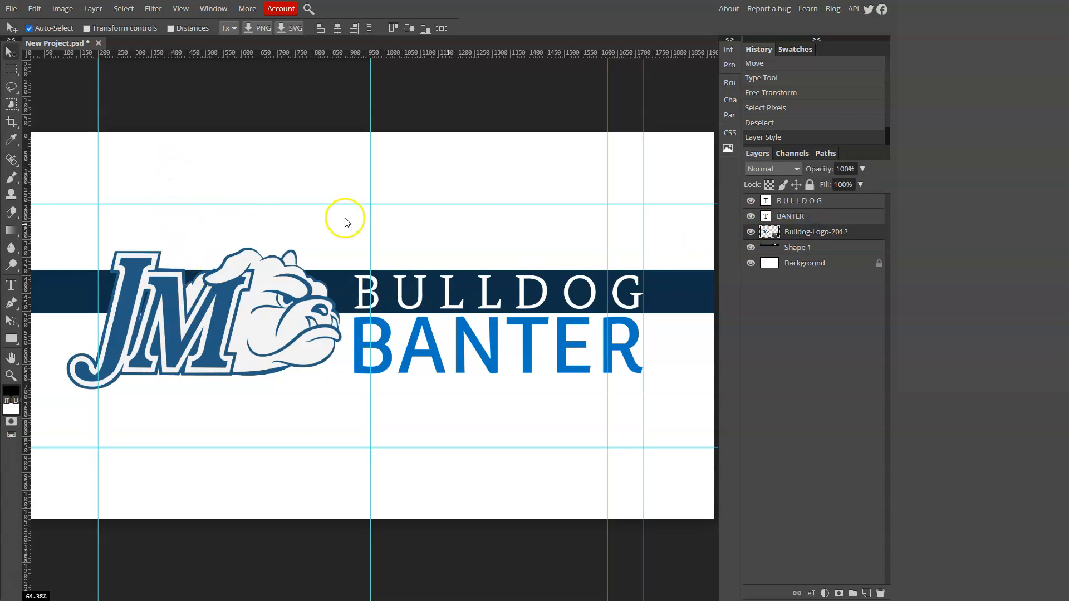
left_click(93, 9)
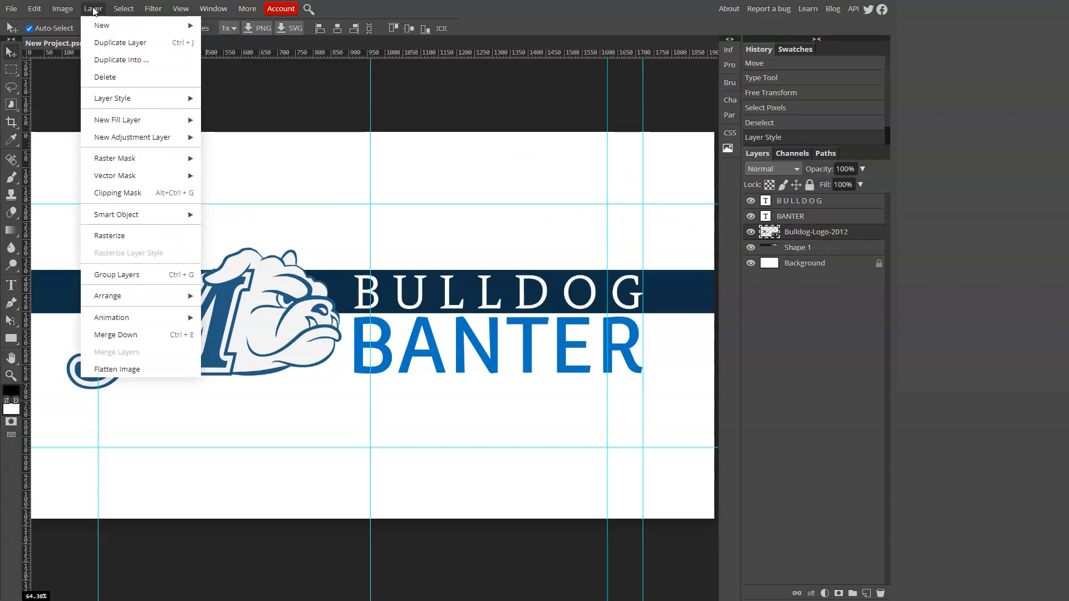
mouse_move(105, 102)
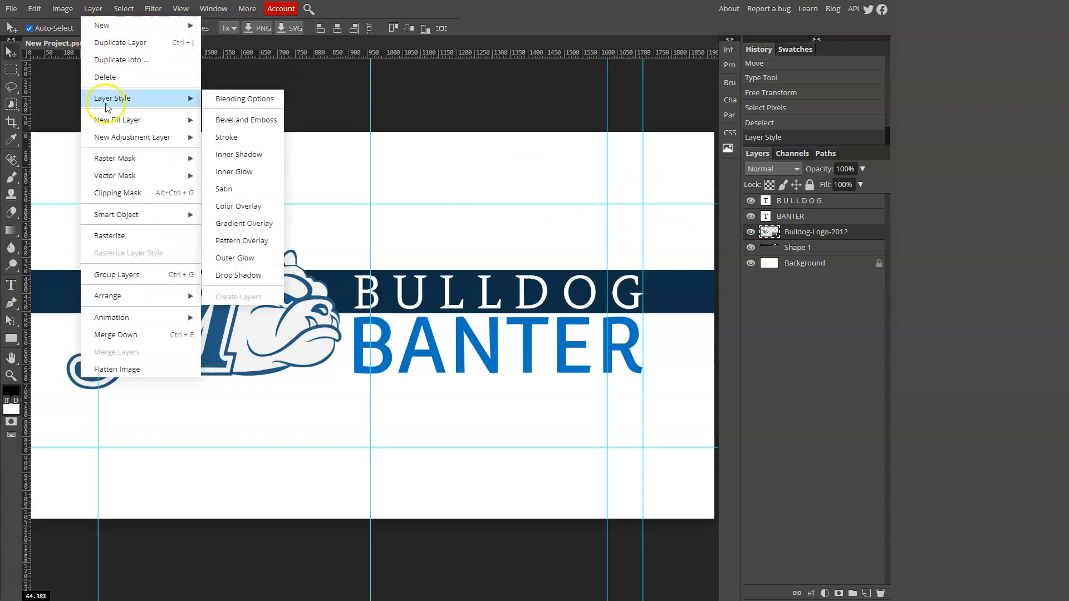
left_click(225, 278)
left_click(506, 161)
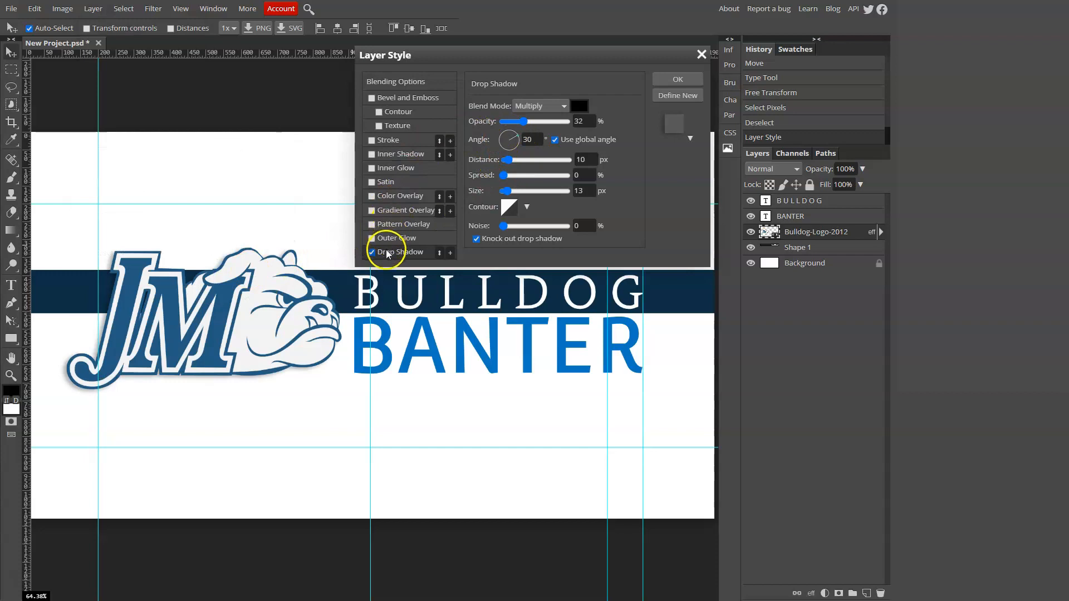
mouse_move(506, 160)
left_mouse_down()
mouse_move(505, 191)
mouse_move(517, 192)
mouse_move(505, 191)
mouse_move(510, 178)
left_mouse_up()
mouse_move(522, 121)
left_mouse_down()
mouse_move(556, 128)
mouse_move(523, 132)
left_mouse_up()
left_click(681, 80)
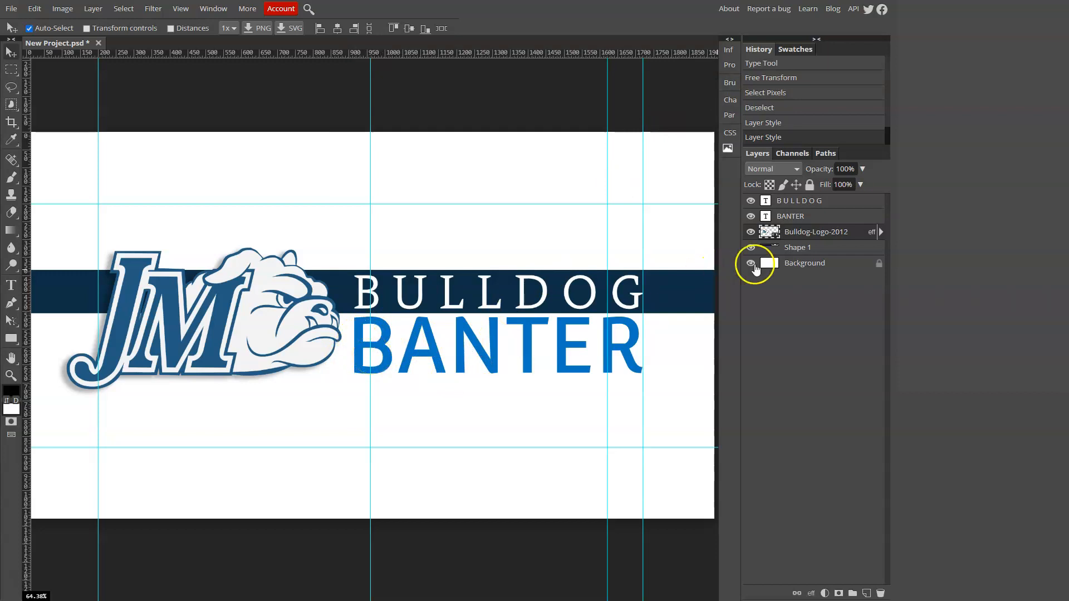
- Give the BANTER text layer a Multiply drop shadow with 30% opacity, 16 px distance, 10% spread and 13 px size
left_click(805, 218)
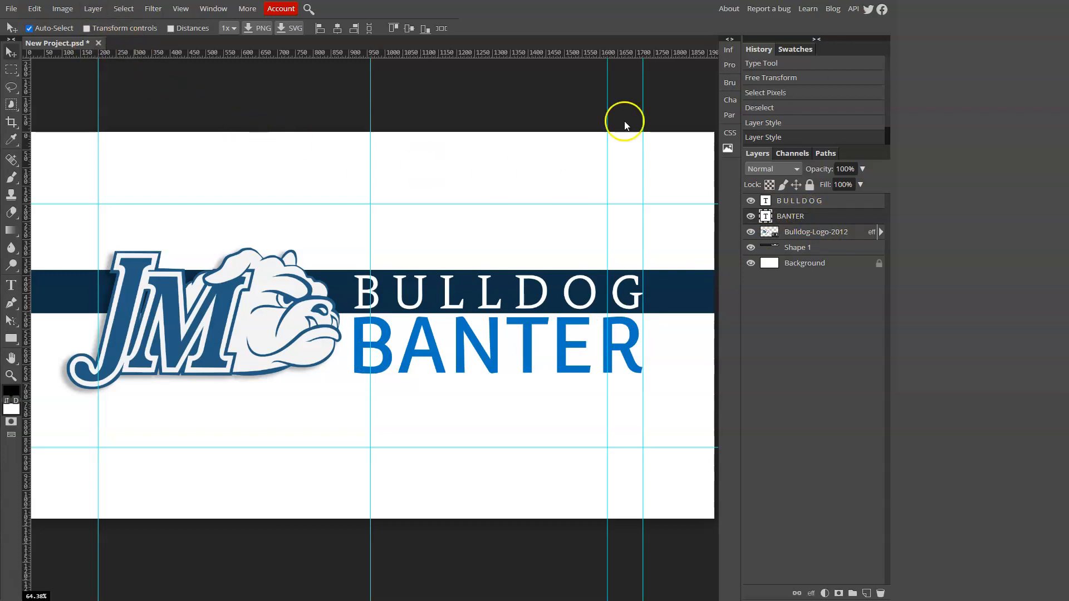
double_click(871, 222)
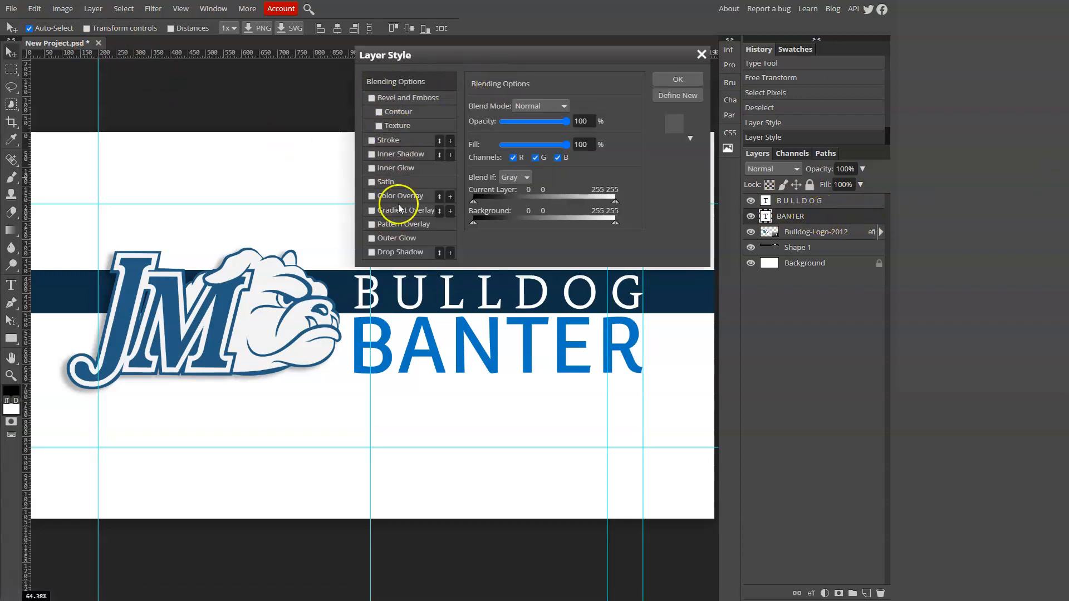
left_click(385, 253)
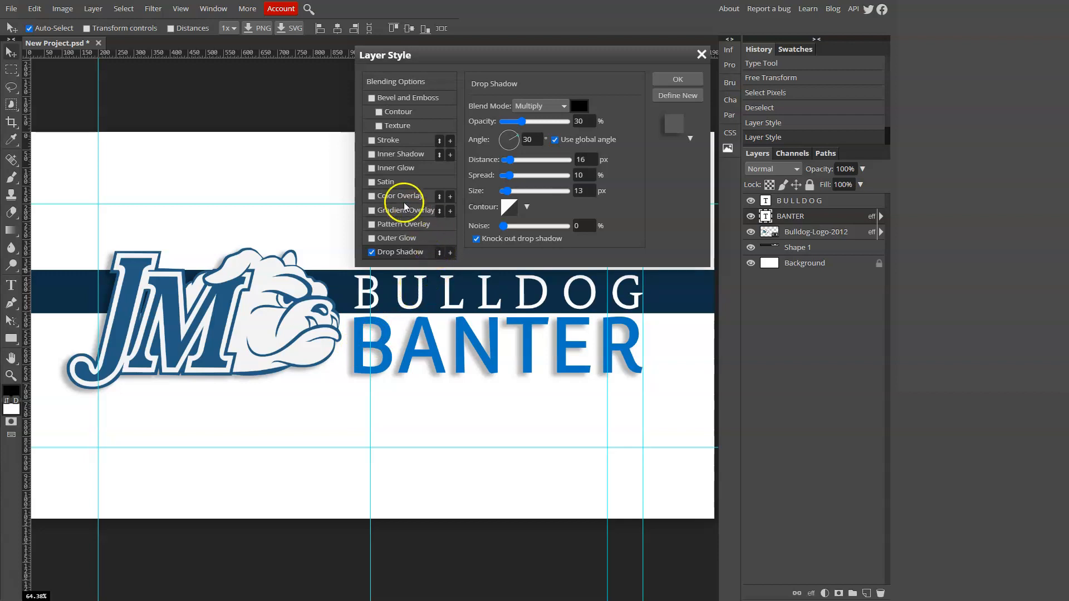
- Add a white (ffffff) stroke to the BANTER text and set its size to 5 px
left_click(393, 140)
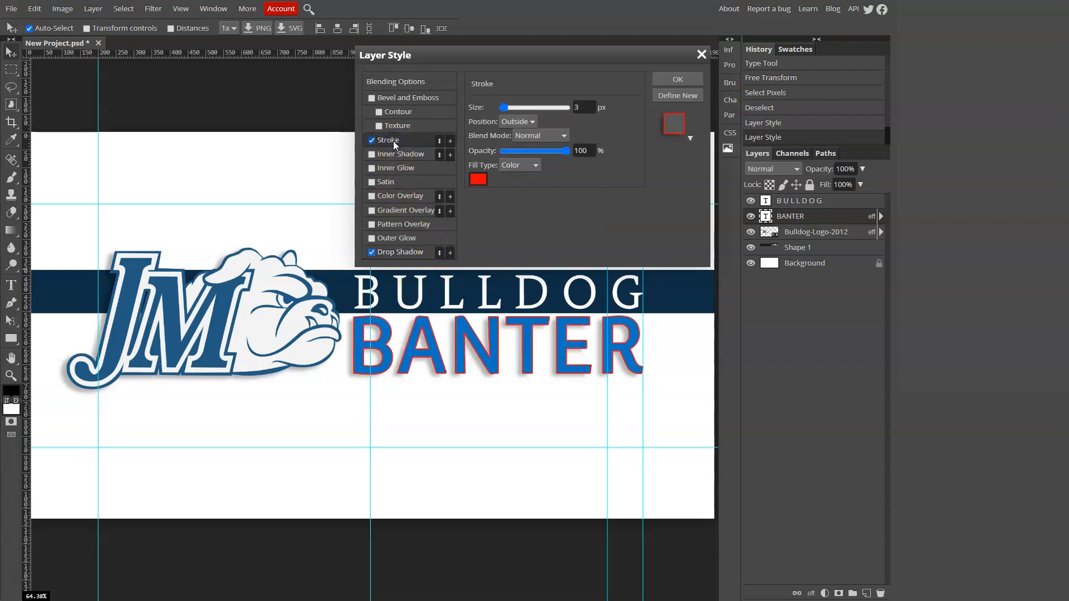
left_click(479, 179)
left_click(189, 207)
left_click(175, 192)
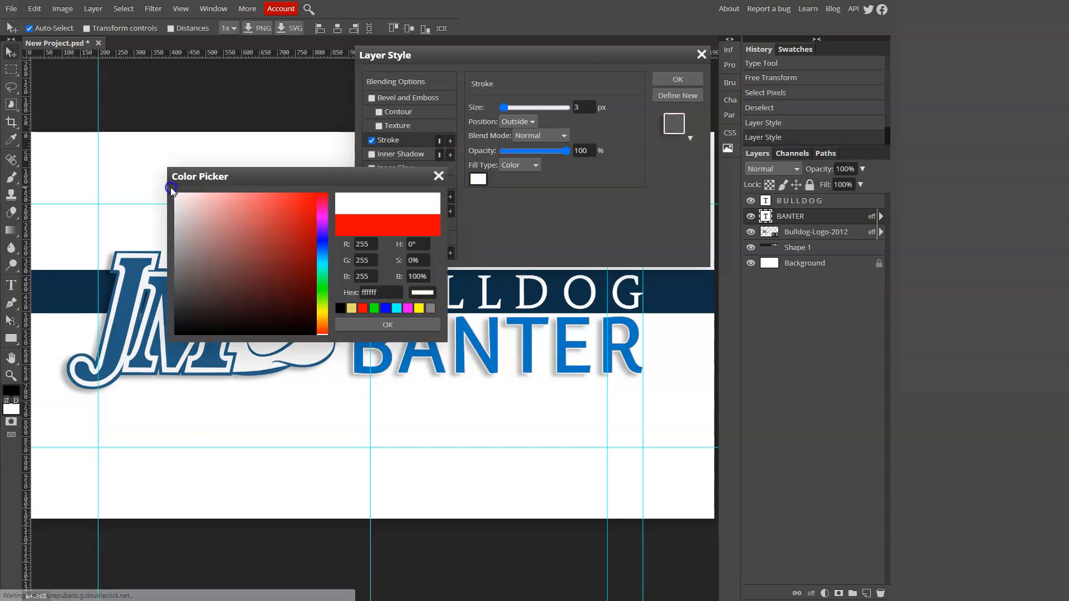
left_click(387, 325)
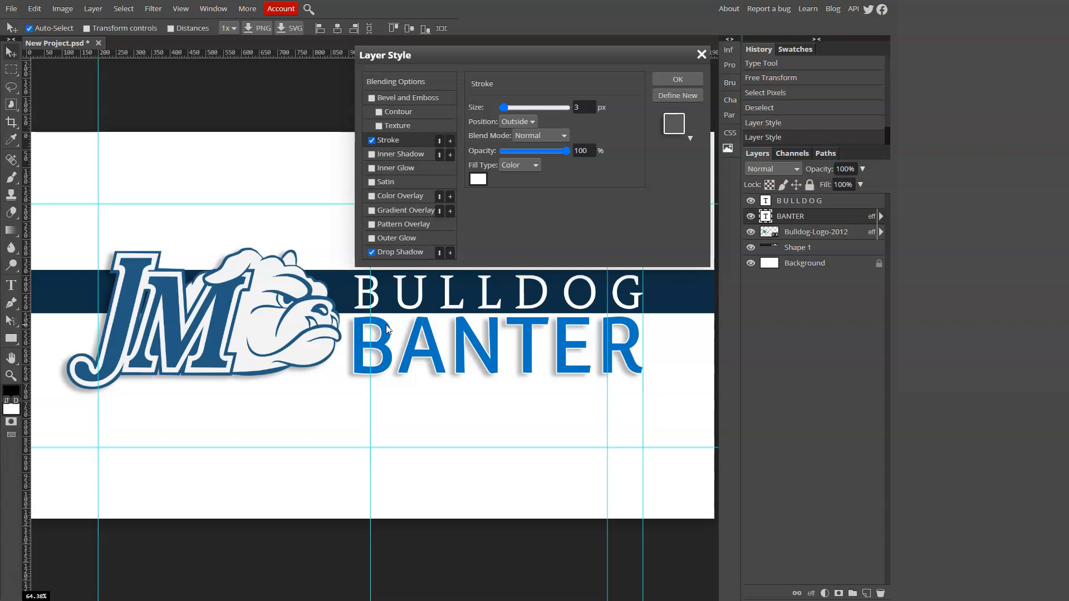
left_click_drag(506, 108, 506, 114)
left_click(583, 108)
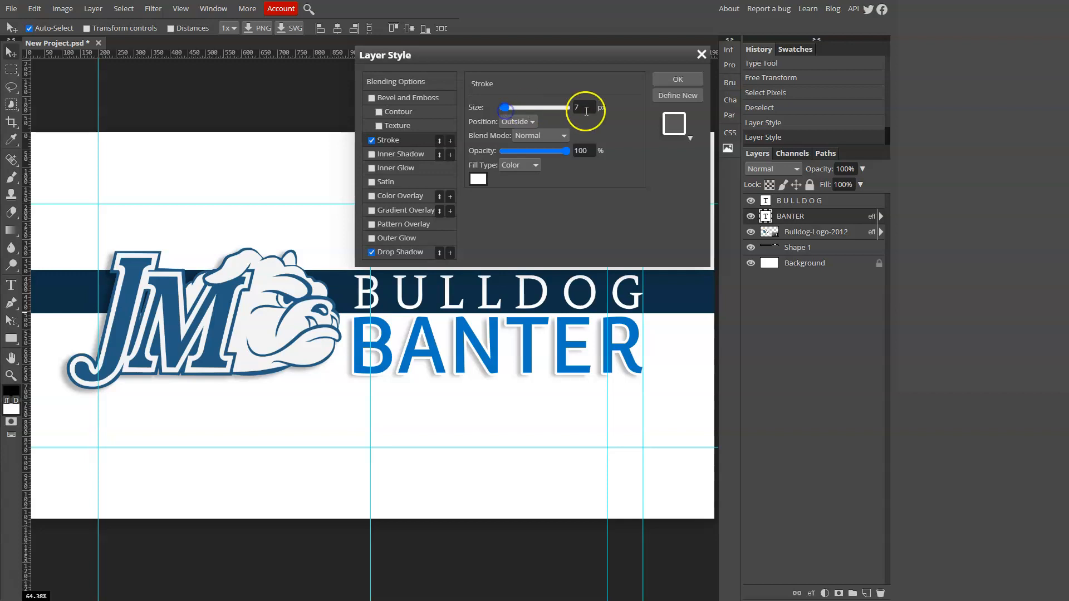
type("5")
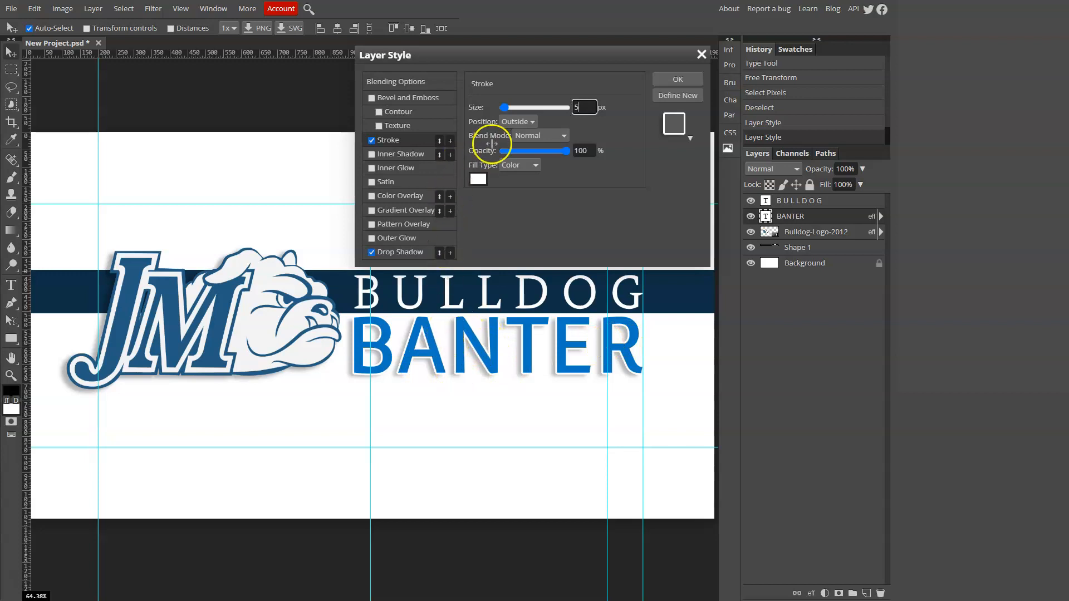
- Try the Center and Inside stroke positions on BANTER, set the position back to Outside and apply the layer style
left_click(516, 122)
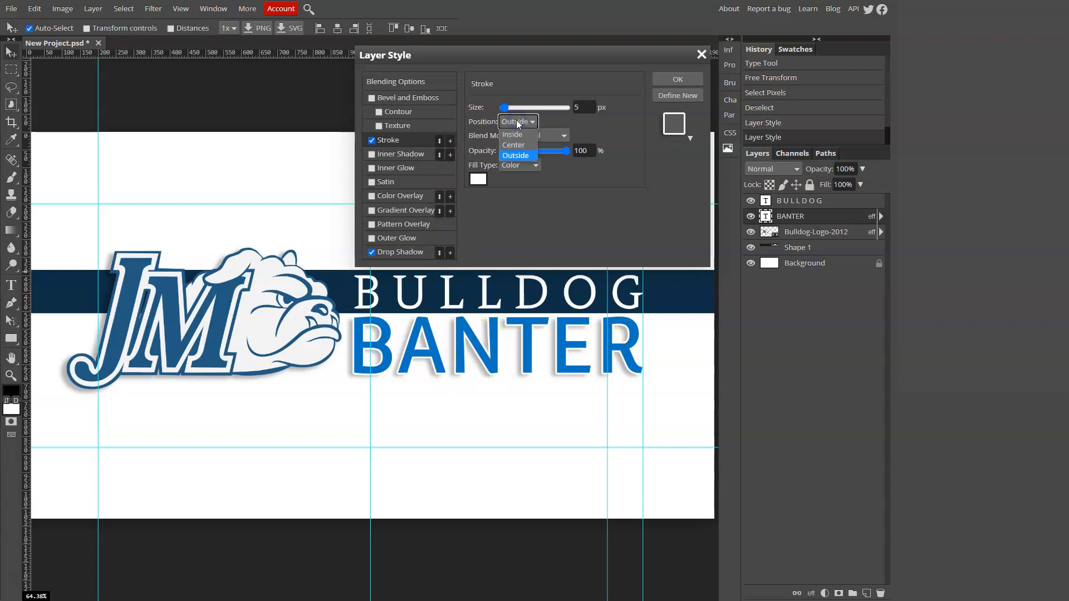
left_click(513, 145)
left_click(518, 122)
left_click(512, 134)
left_click(521, 122)
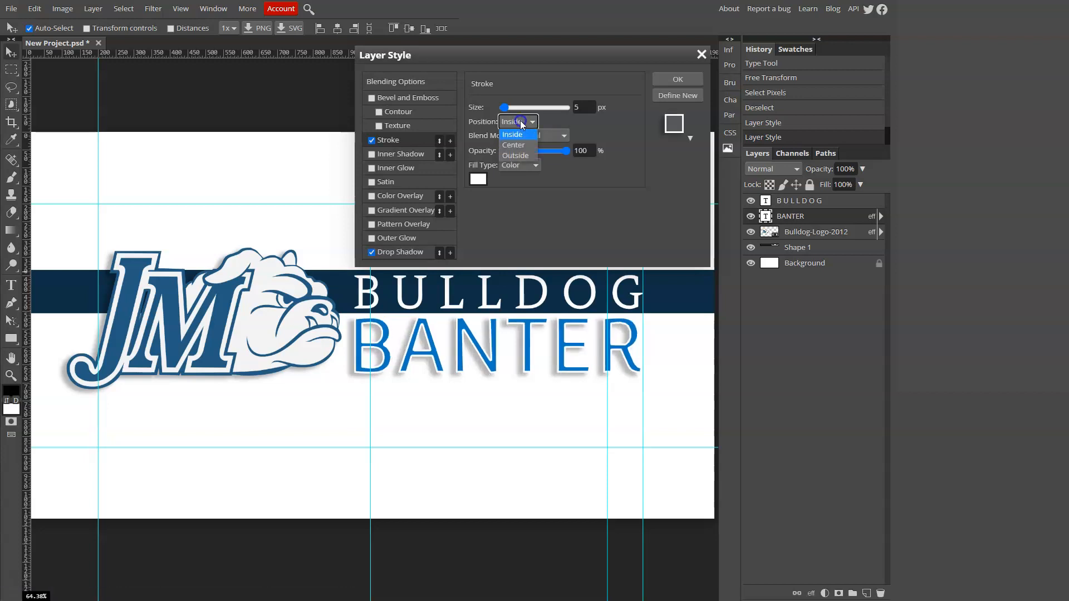
left_click(515, 156)
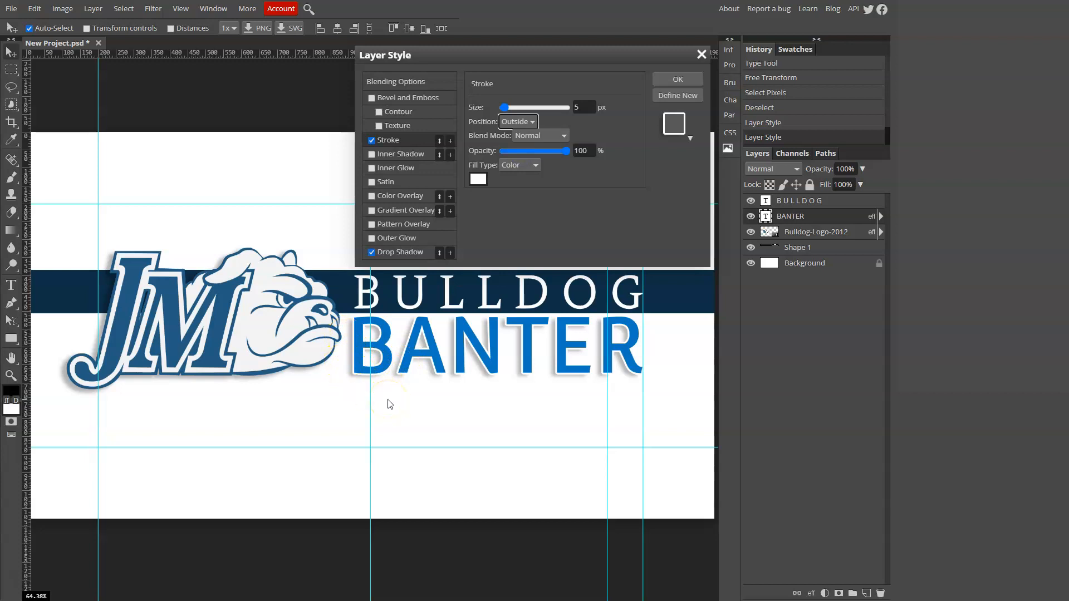
left_click(689, 79)
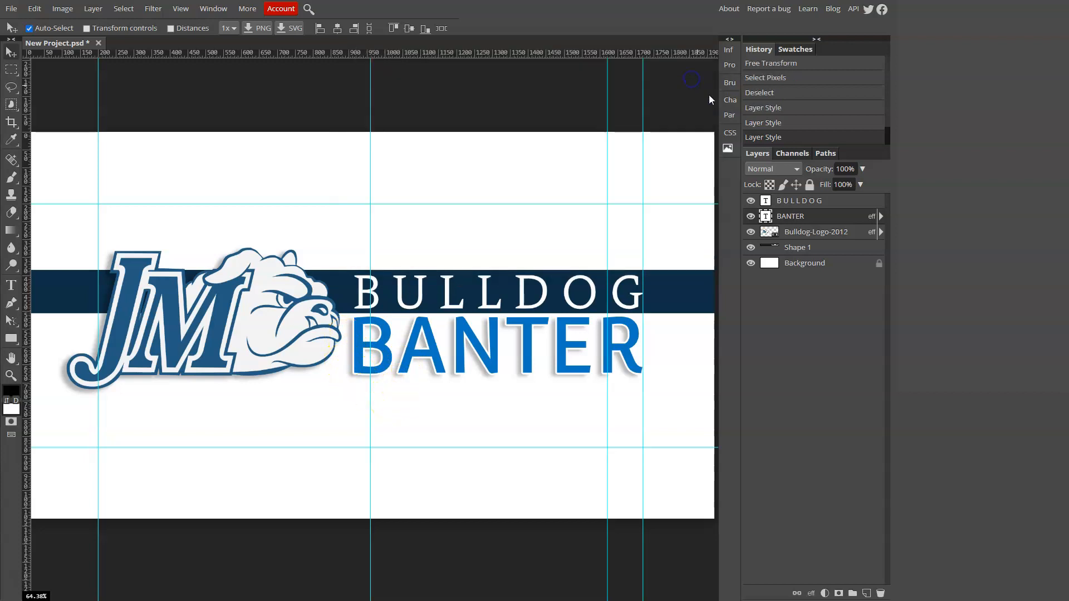
- Apply an Inner Bevel to the BULLDOG text layer with the Chisel Hard technique, 50% depth and 100 px size
left_click(796, 202)
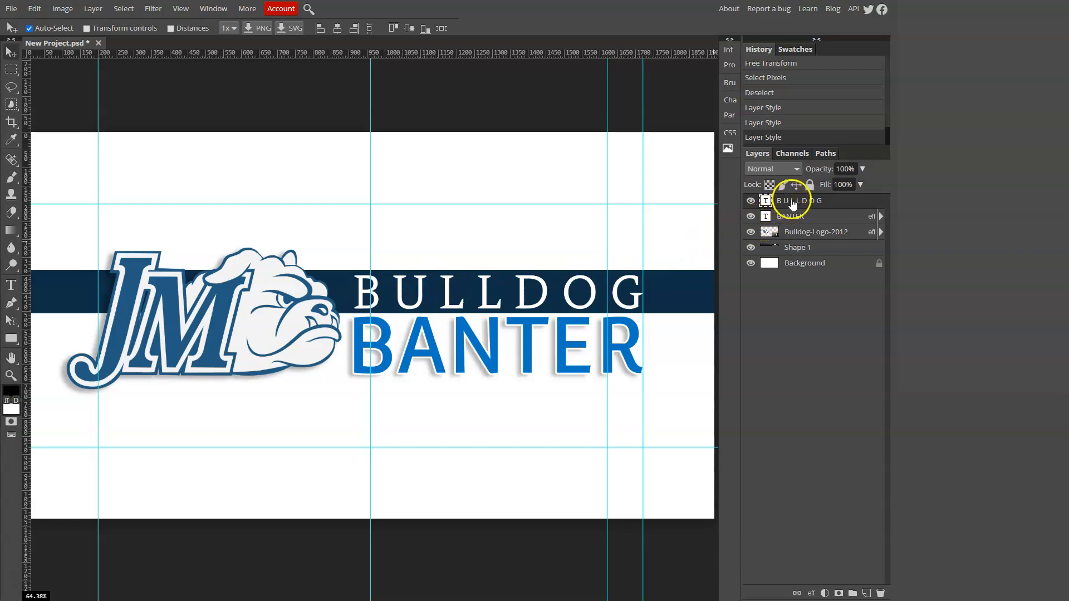
double_click(876, 204)
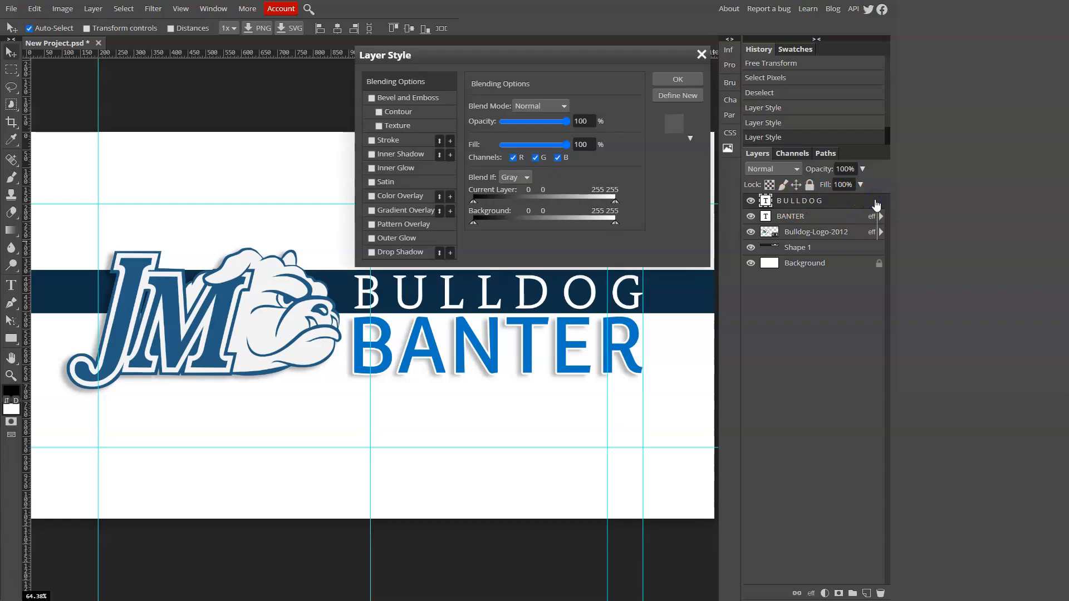
left_click(415, 98)
left_click_drag(510, 55, 628, 40)
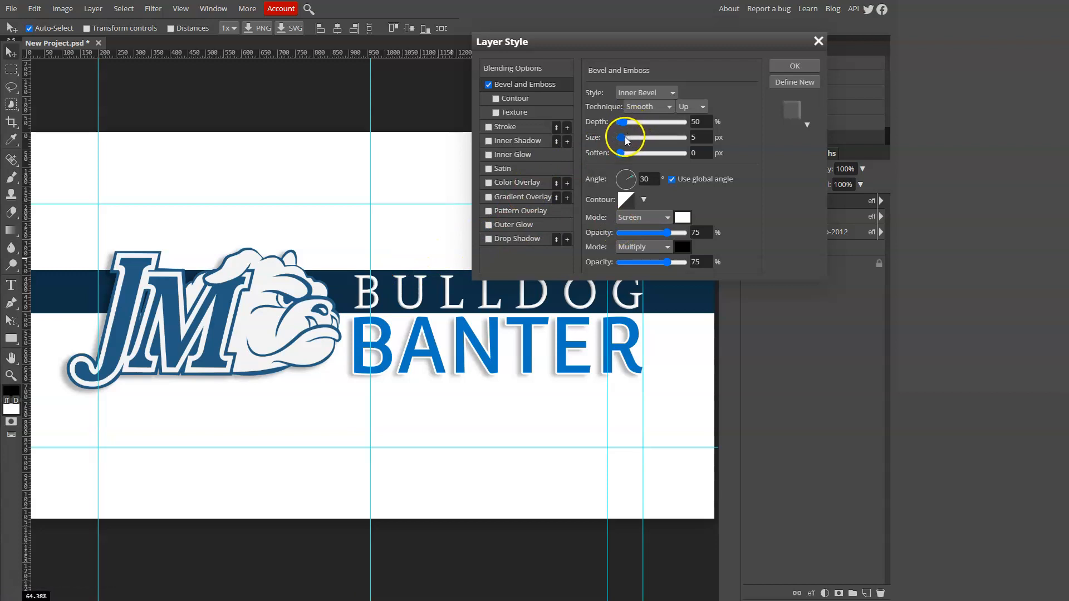
mouse_move(621, 136)
left_mouse_down()
mouse_move(638, 139)
mouse_move(617, 140)
left_mouse_up()
left_click(649, 105)
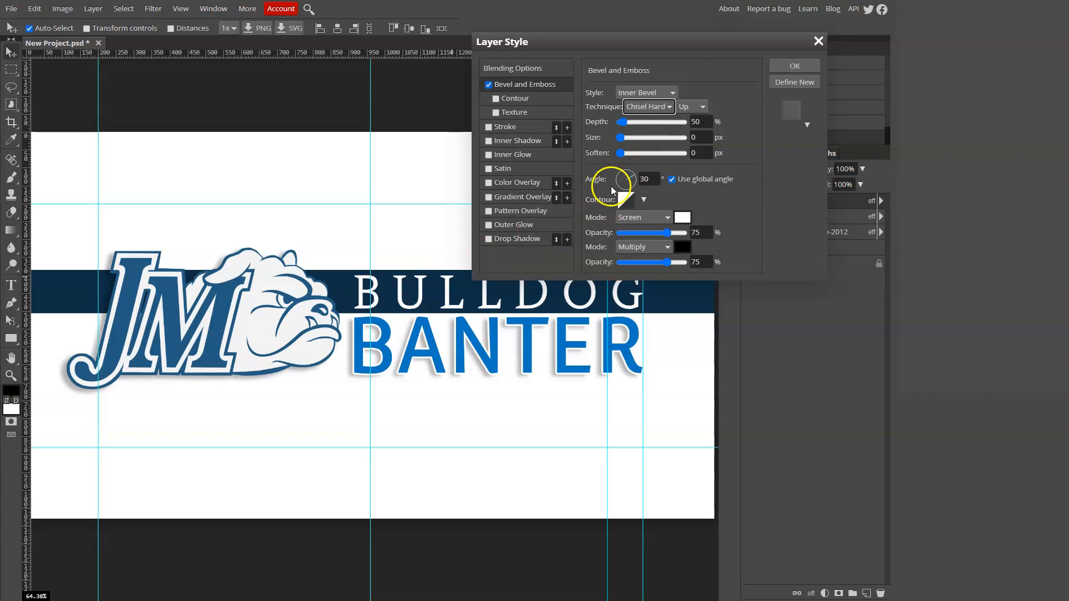
left_click(621, 139)
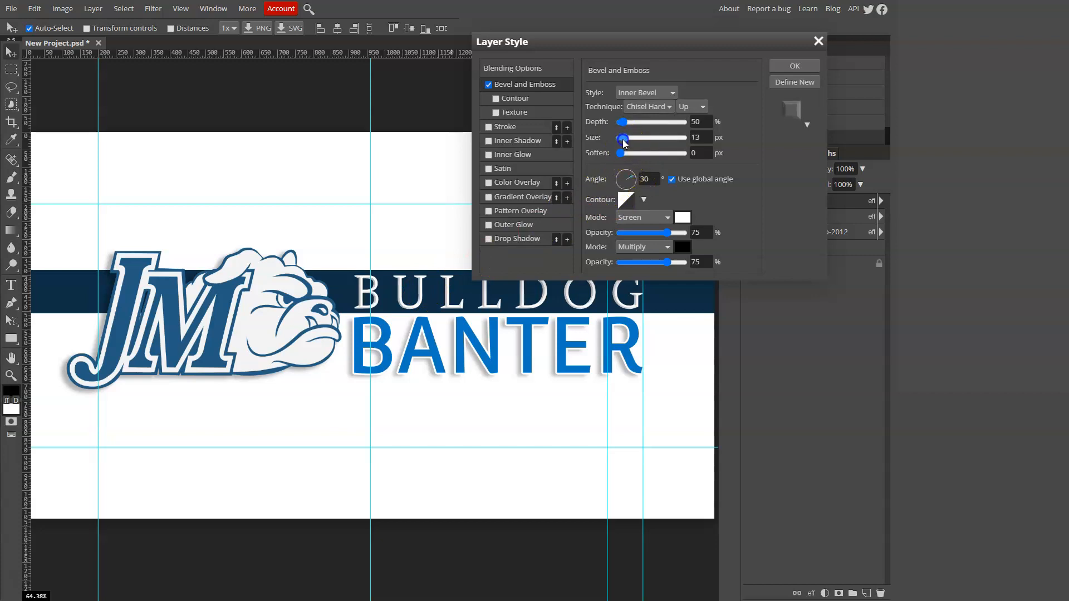
left_click_drag(621, 140, 651, 139)
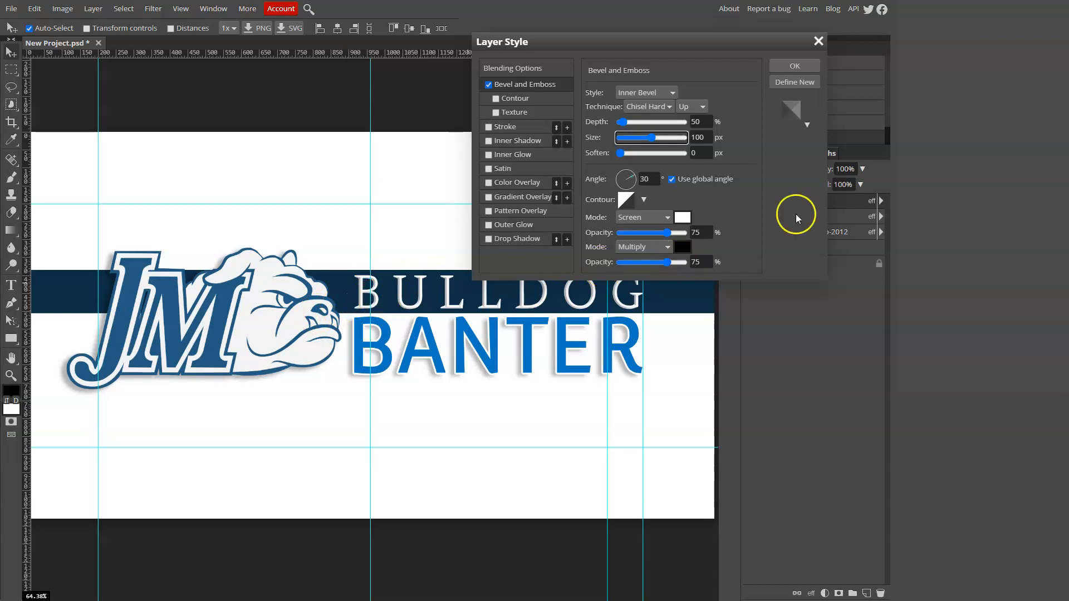
left_click(796, 67)
- Reduce the Inner Bevel size on the BULLDOG text layer to 3 px and apply the layer style
left_click(384, 302, "ctrl")
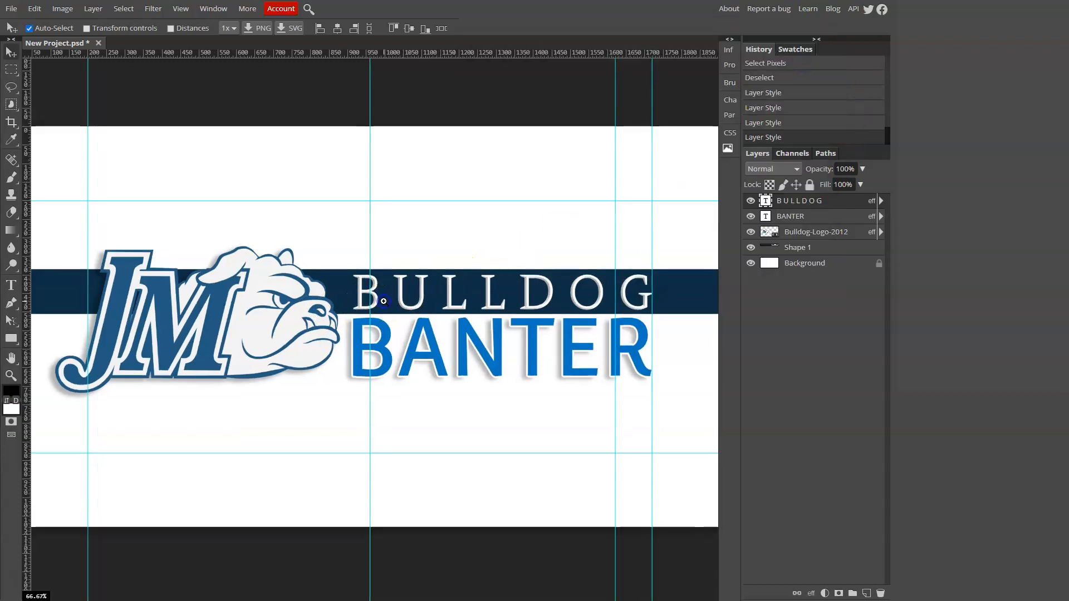
left_click(383, 301, "ctrl")
left_click(383, 301, "ctrl")
left_click(383, 301, "ctrl")
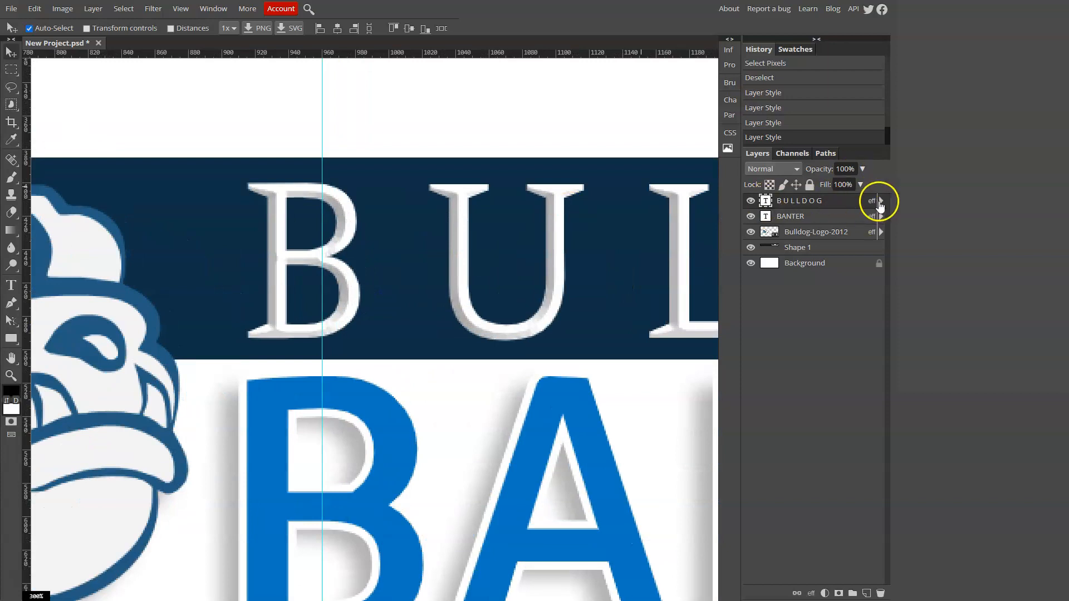
left_click(881, 203)
left_click(882, 204)
left_click(872, 202)
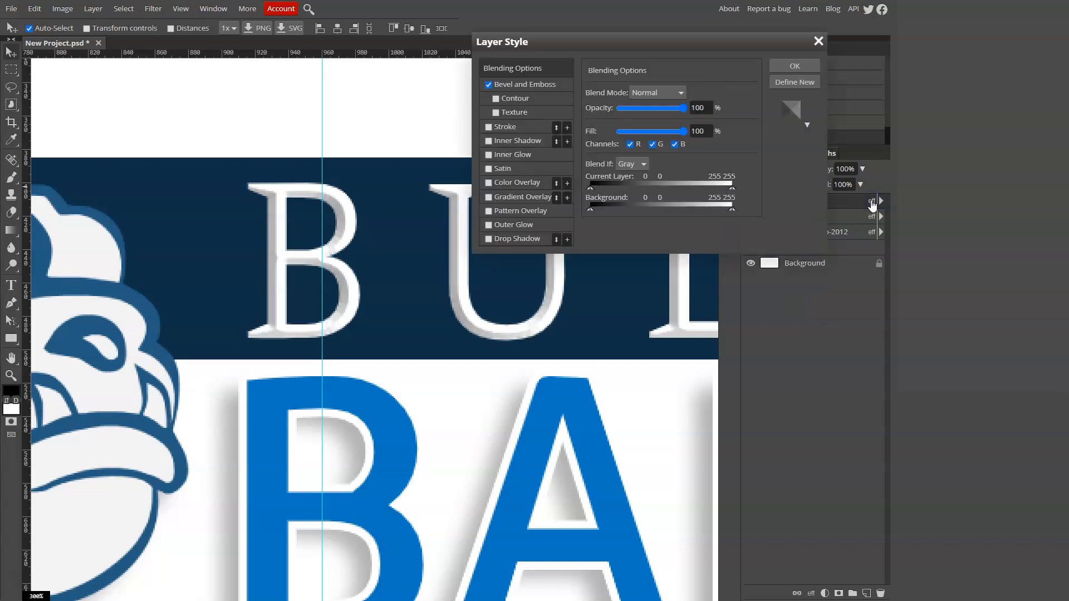
left_click(516, 85)
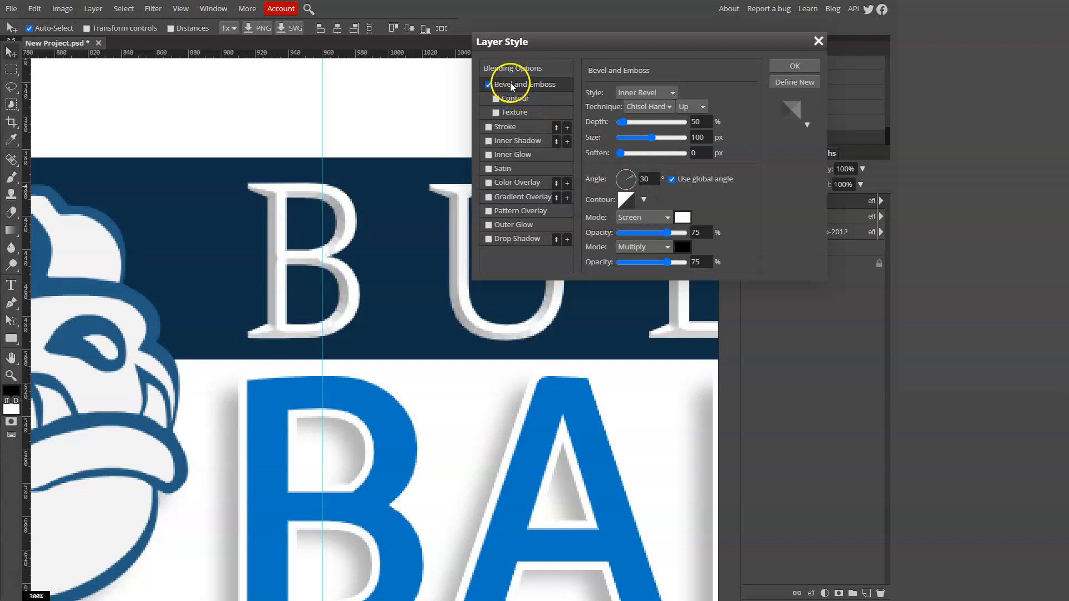
left_click_drag(649, 138, 623, 142)
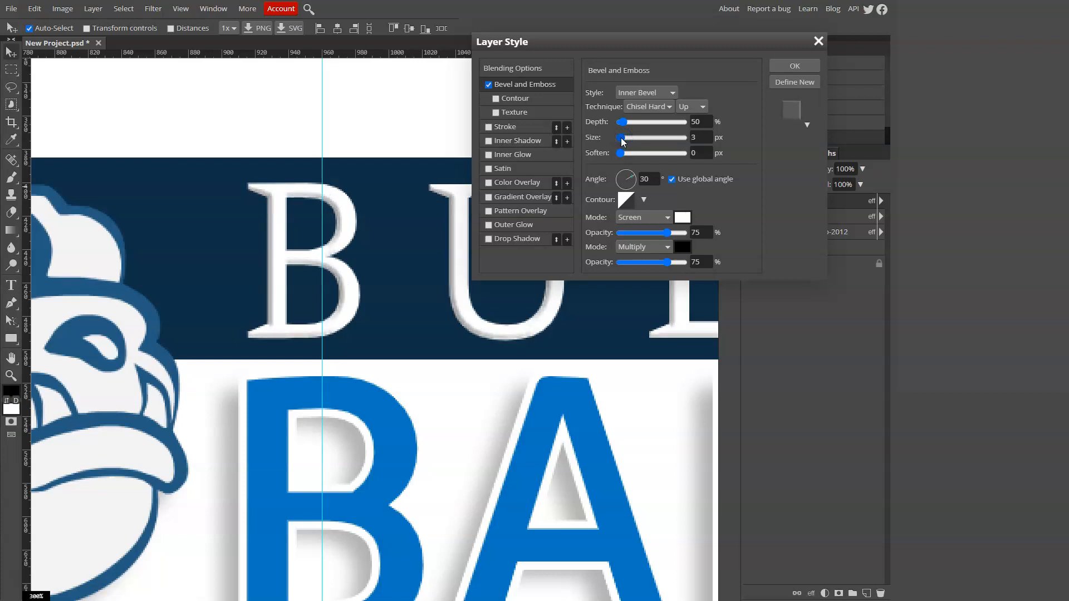
left_click(803, 64)
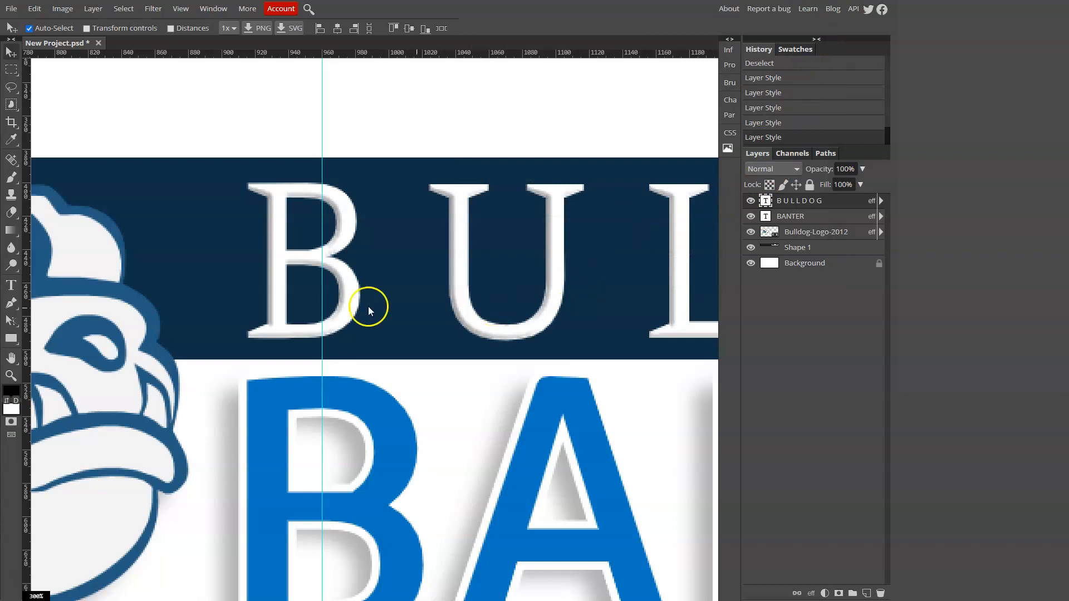
- Adjust the highlight opacity of the BULLDOG text's bevel and apply the layer style
left_click(872, 202)
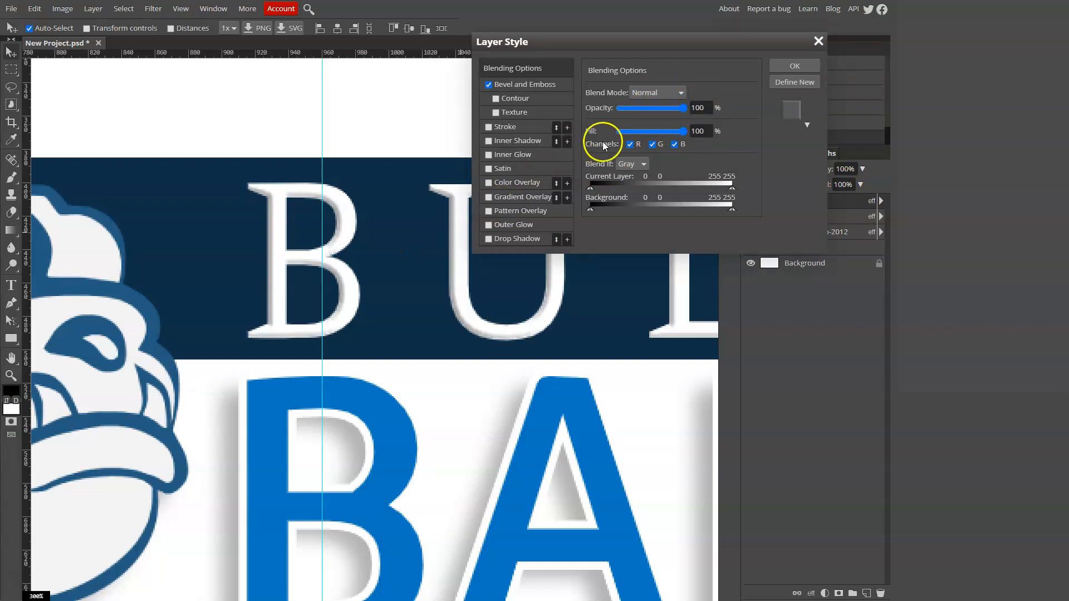
left_click(531, 85)
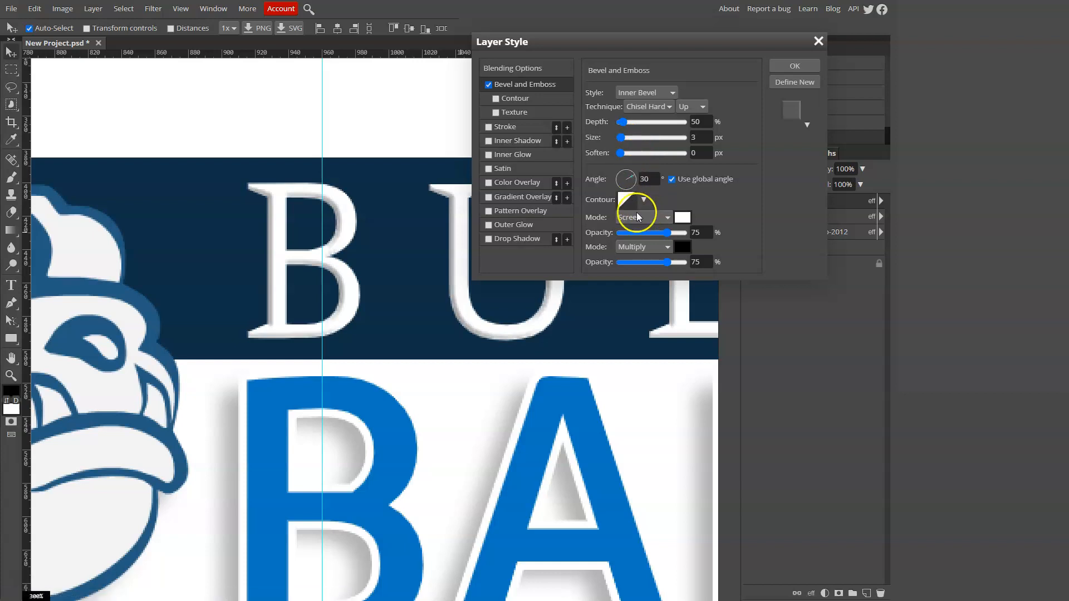
mouse_move(666, 232)
left_mouse_down()
mouse_move(615, 234)
mouse_move(671, 240)
left_mouse_up()
left_click(796, 65)
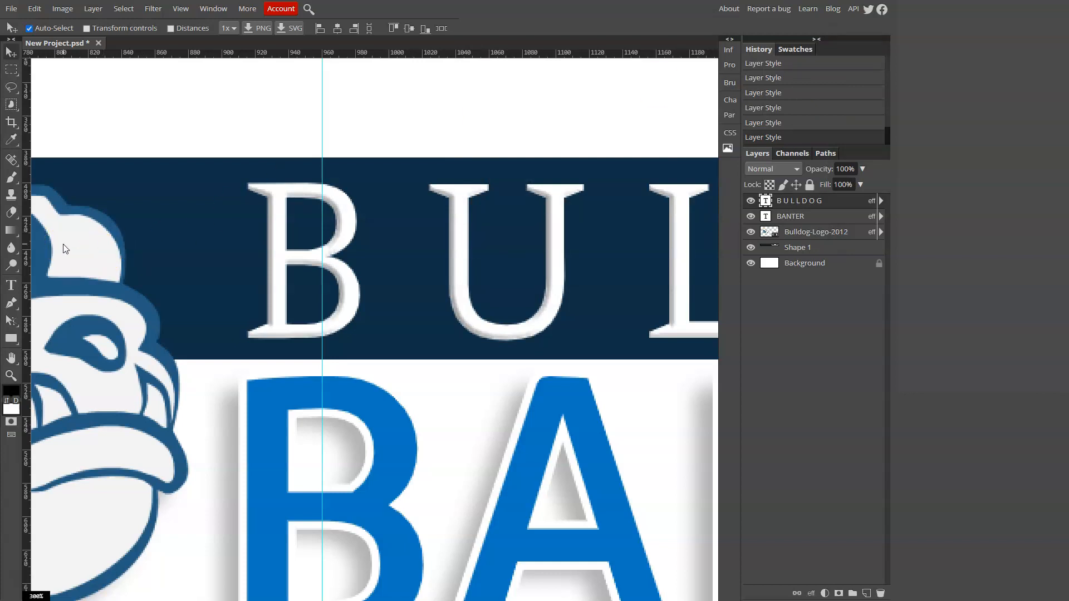
key("ctrl+0")
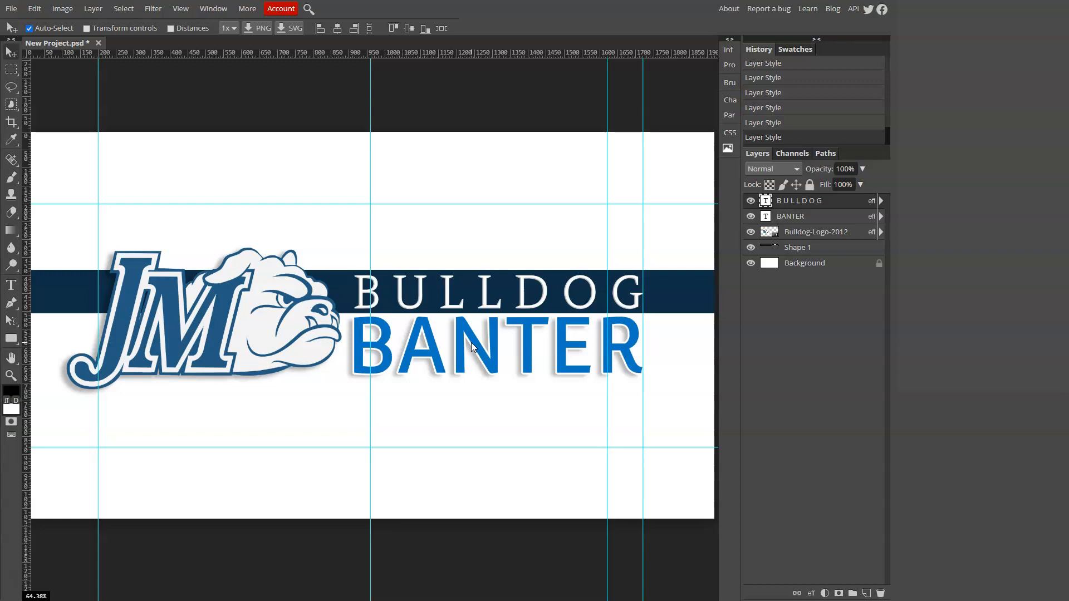
- Save the project as a PSD named "Bulldog Banter v05.psd" in the "2. Graphic Design" folder
left_click(6, 9)
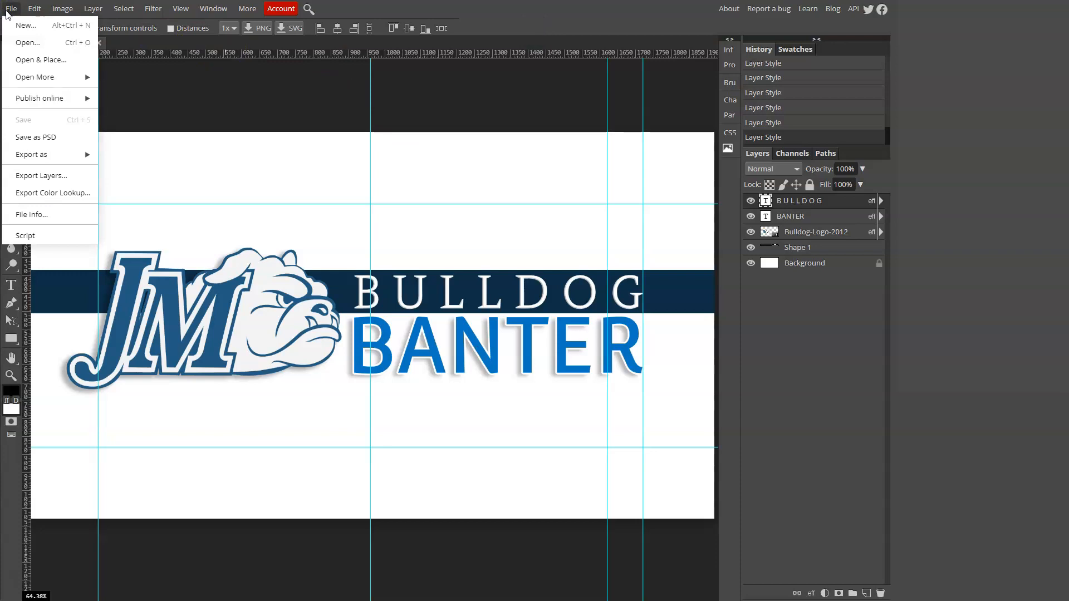
left_click(56, 141)
scroll(56, 139, "down", 5)
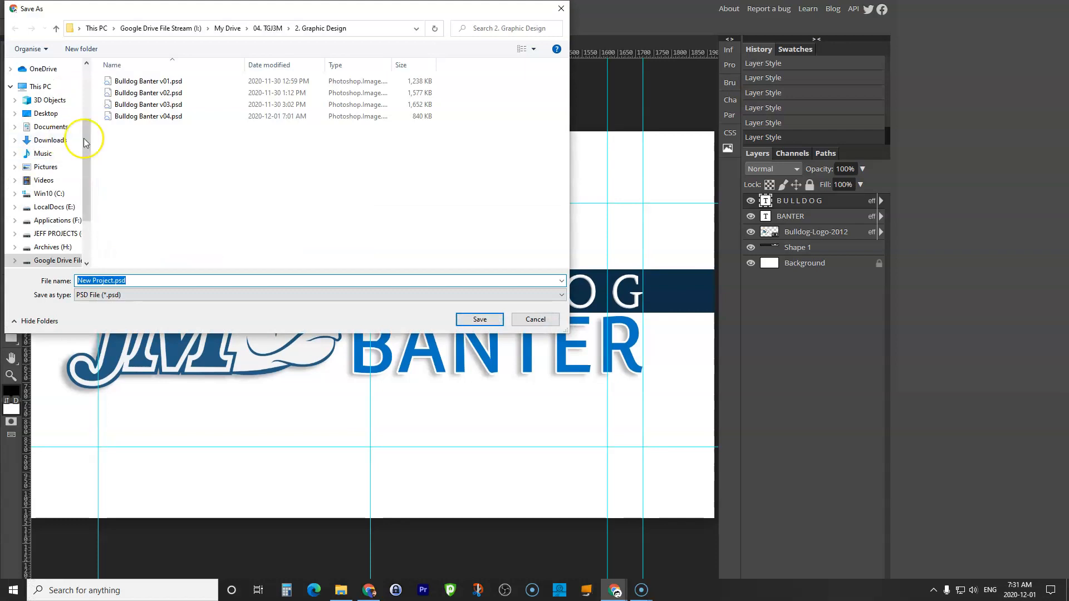
left_click(154, 119)
left_click(135, 280)
left_click(129, 280)
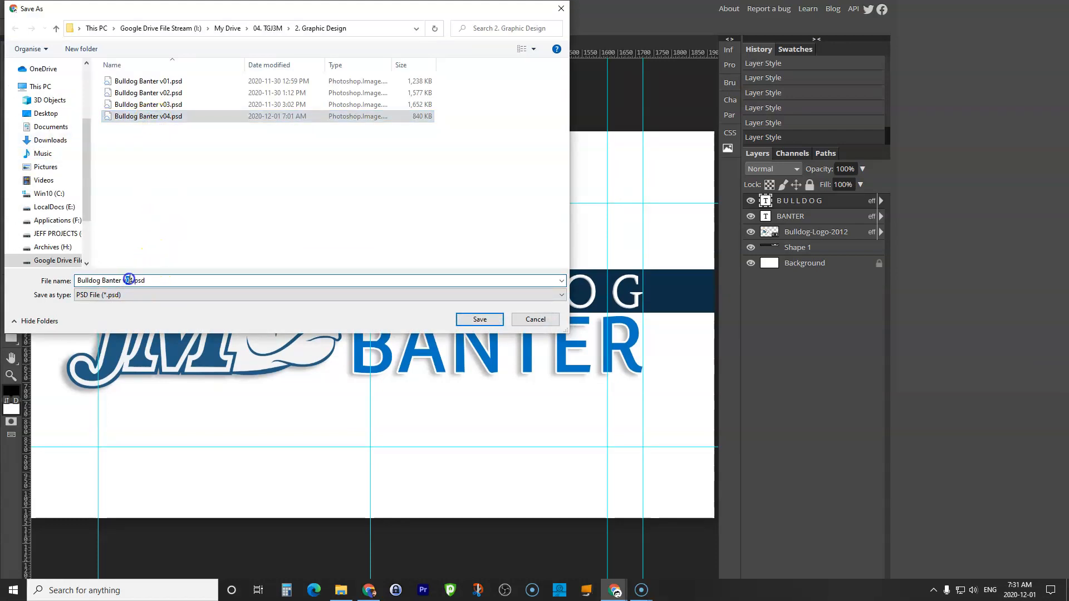
key("BackSpace")
type("5")
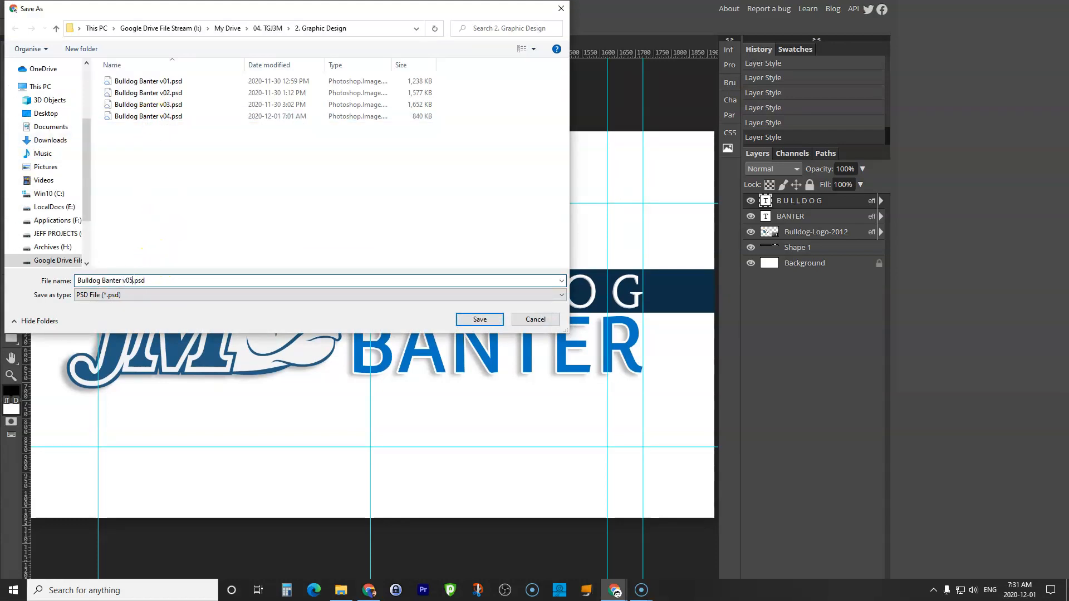
key("Return")
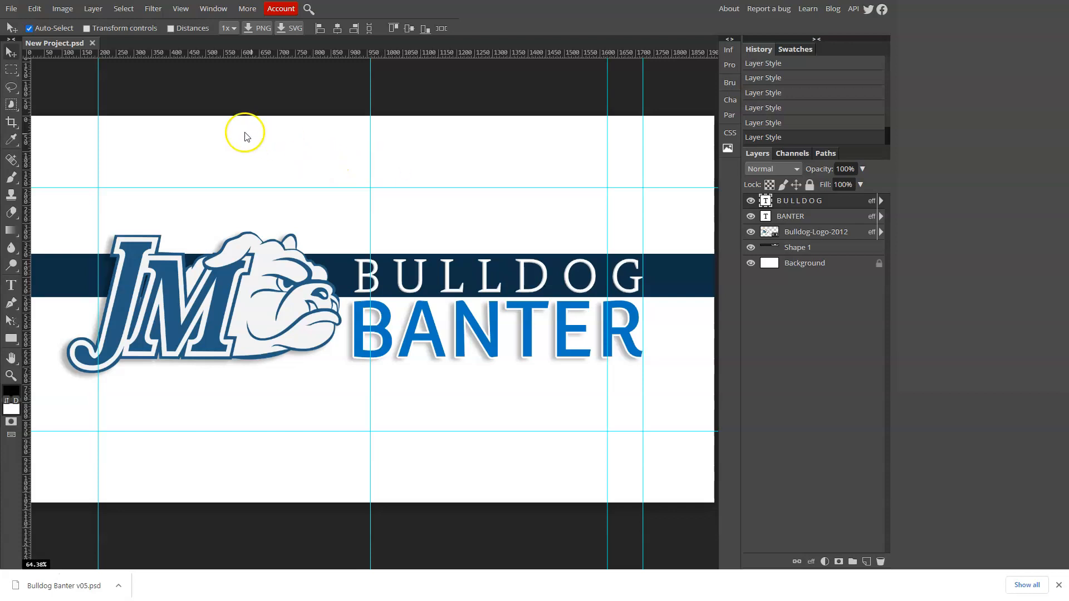
- Export the graphic as a 1920 x 1080 px PNG at 100% quality, named "Bulldog Banter v5.png"
left_click(10, 9)
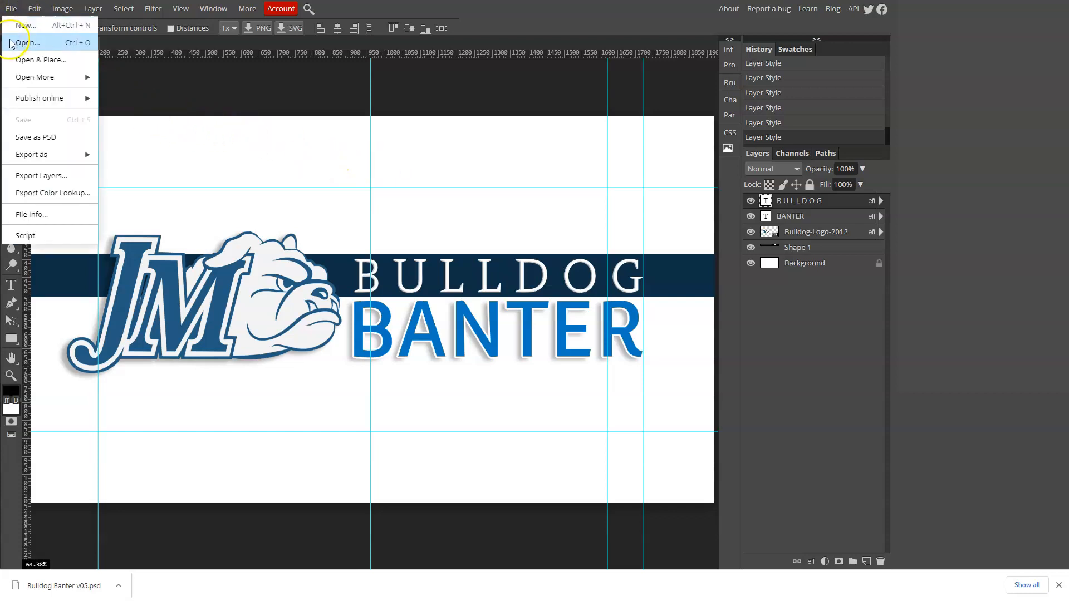
mouse_move(44, 156)
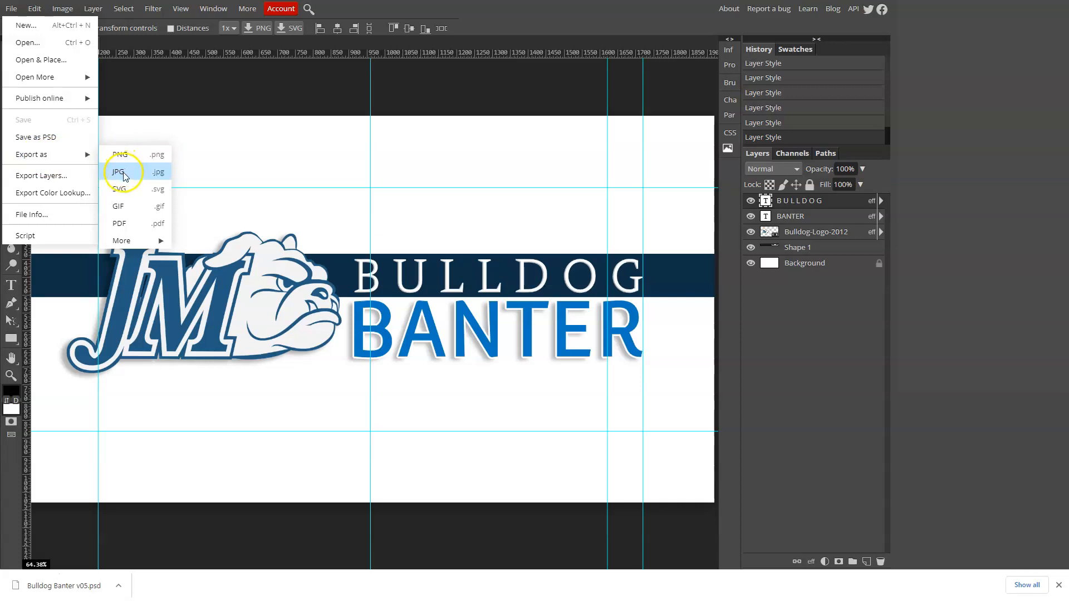
left_click(130, 157)
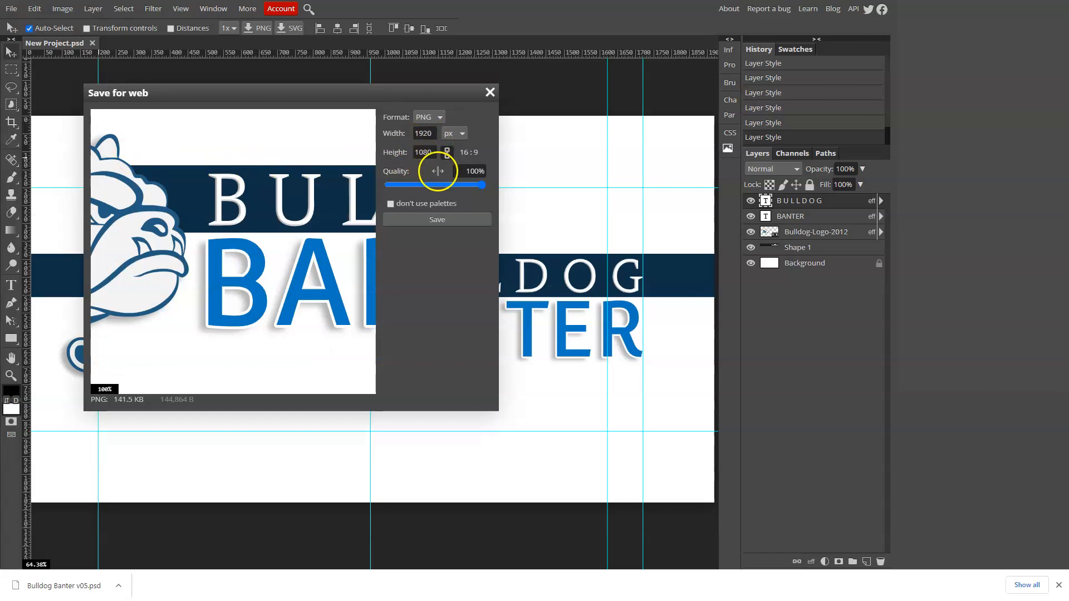
left_click(429, 217)
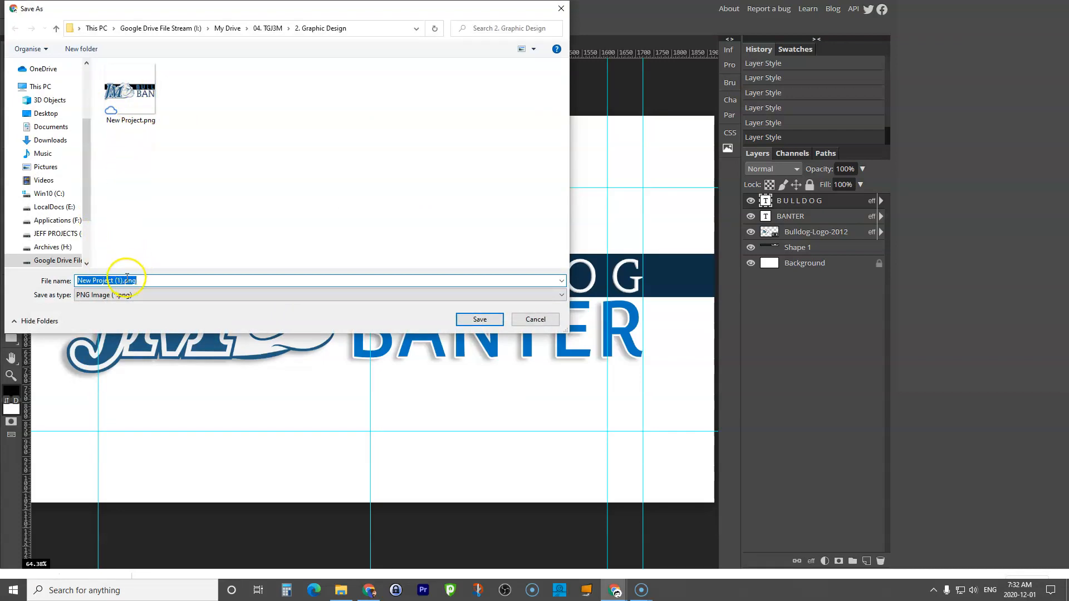
left_click(166, 281)
key("Home")
key("ctrl+shift+Right")
key("ctrl+shift+Right")
type("Bulldog Banter v")
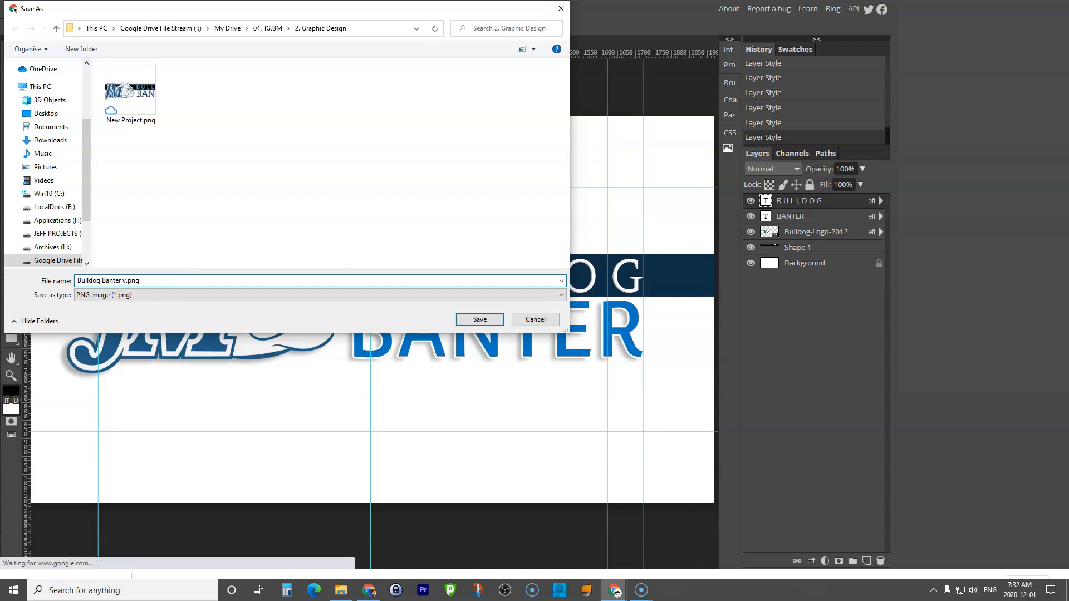
type("05")
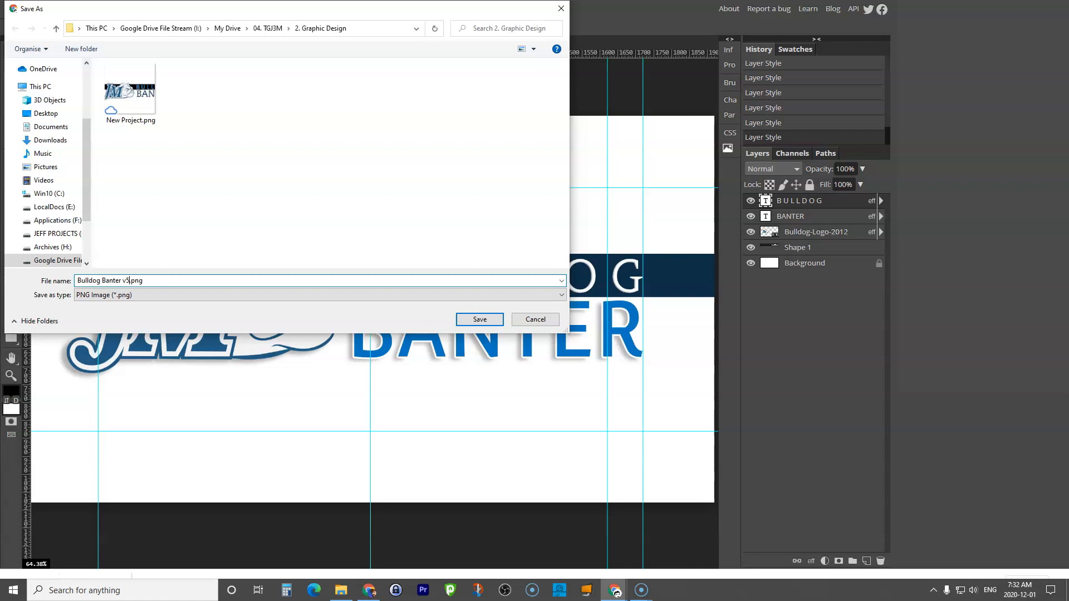
key("Return")
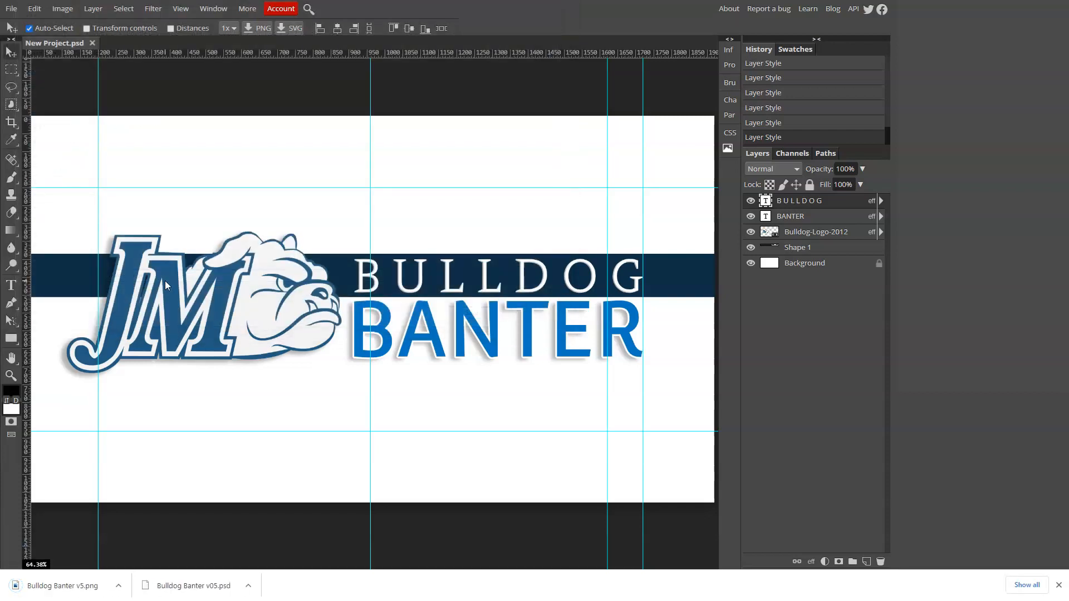
- Switch to File Explorer, open "Bulldog Banter v04.psd" from 04. TGJ3M > 2. Graphic Design in Photopea and compare it with the current project
key("alt+Tab")
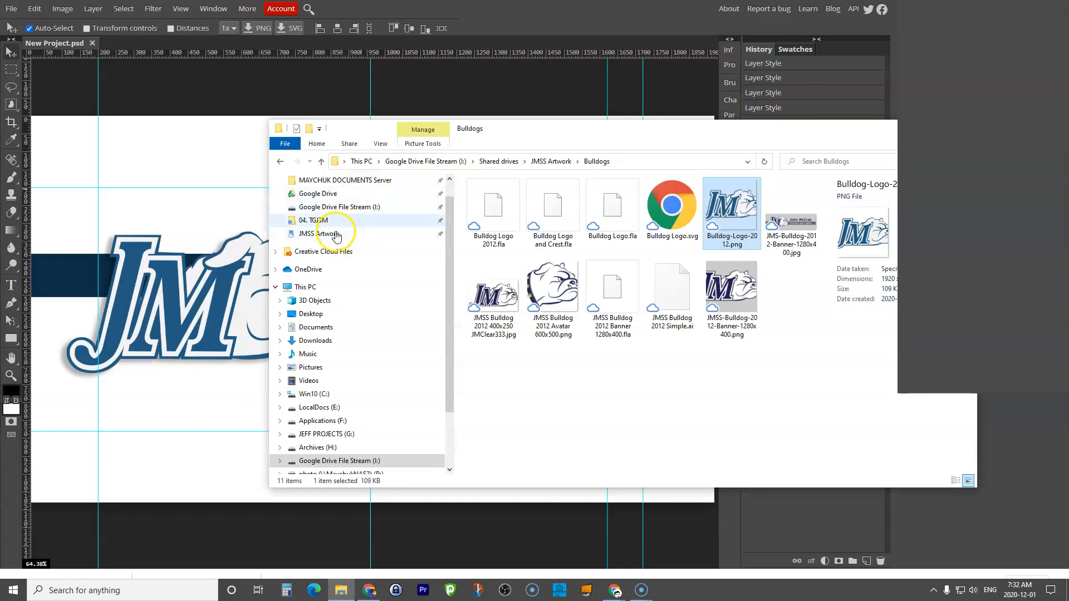
left_click(326, 220)
double_click(501, 209)
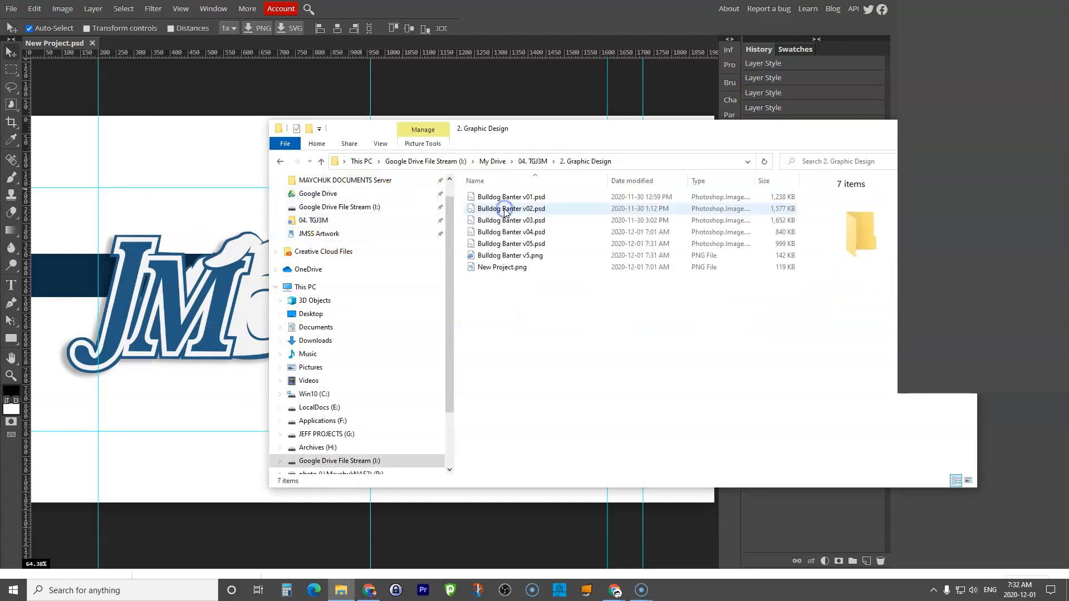
left_click_drag(572, 131, 754, 155)
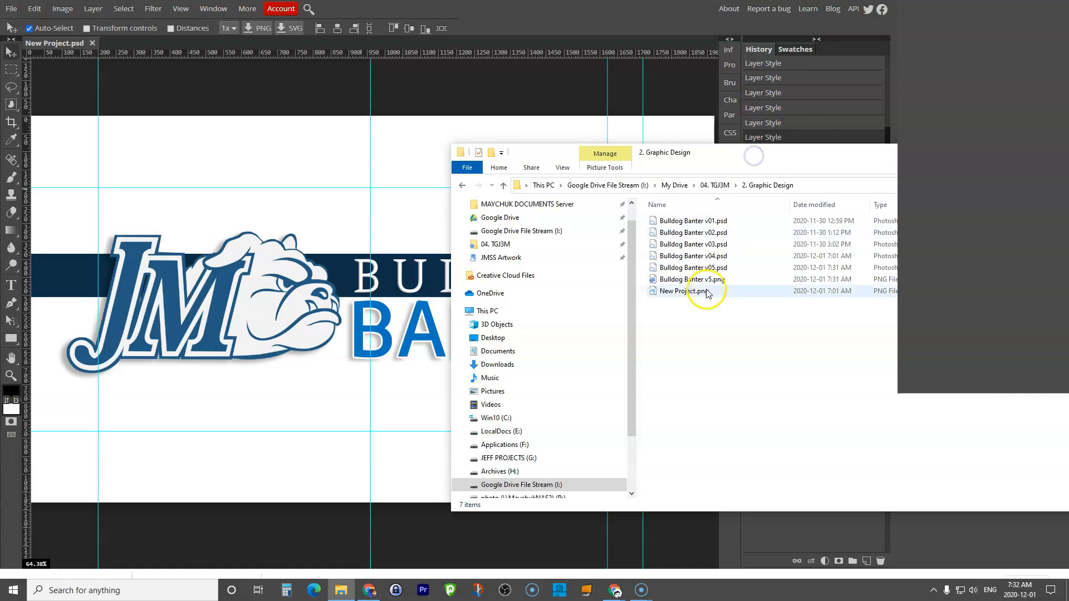
left_click_drag(705, 262, 139, 44)
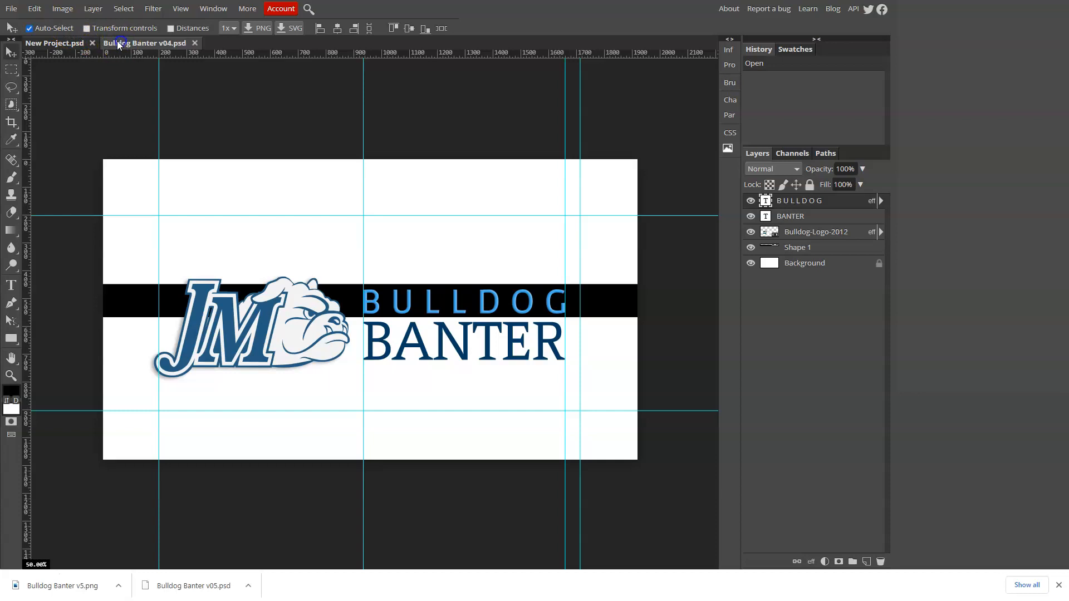
left_click(59, 43)
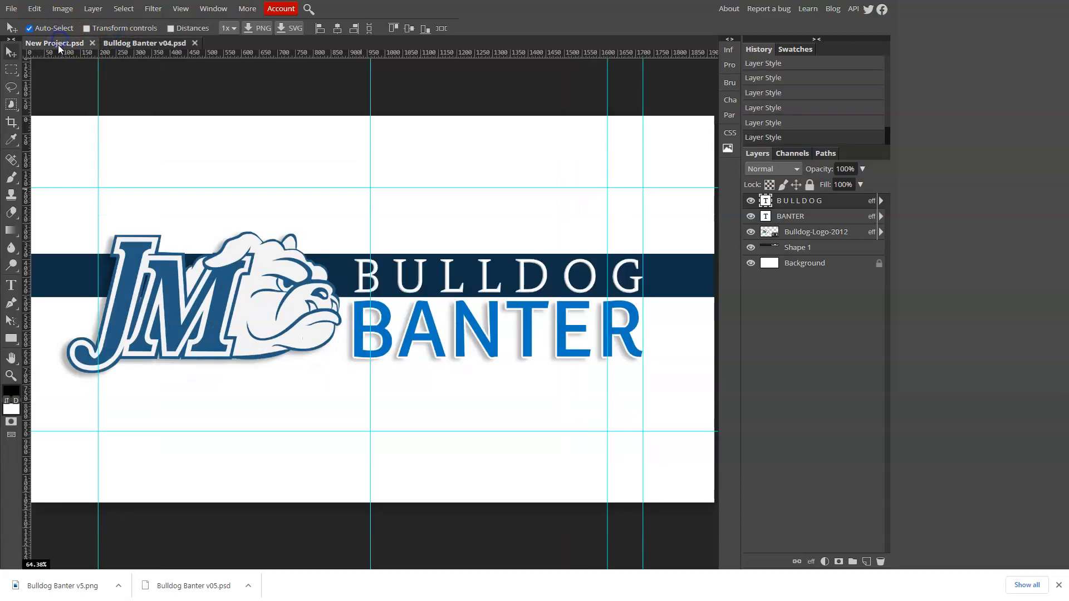
left_click(140, 44)
- Open Bulldog Banter v03.psd, v02.psd and v01.psd from the "2. Graphic Design" folder in File Explorer as further Photopea documents
key("alt+Tab")
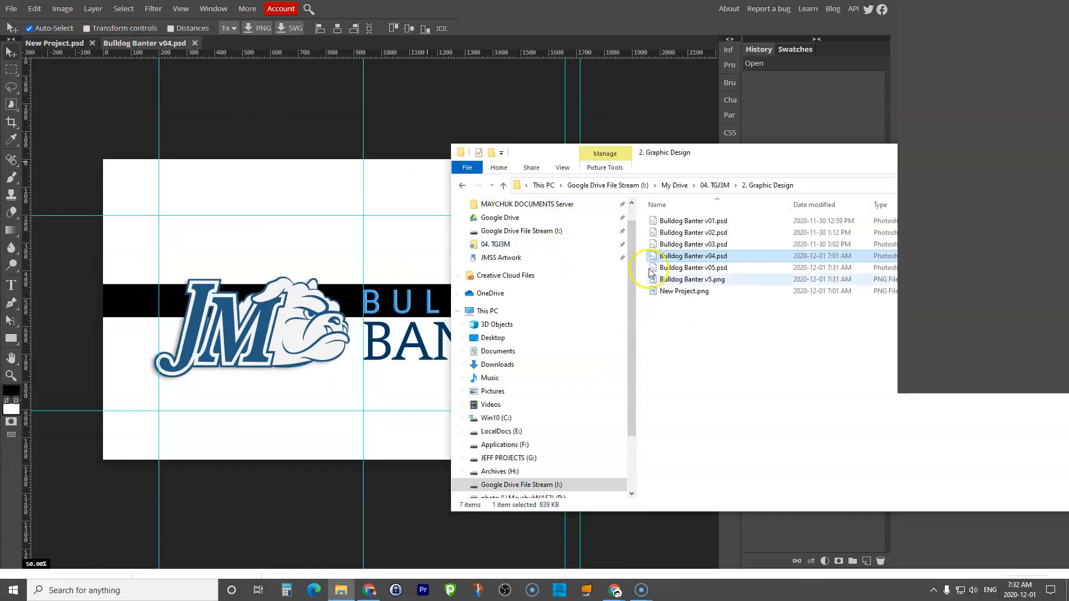
left_click(684, 245)
left_click_drag(684, 248, 245, 50)
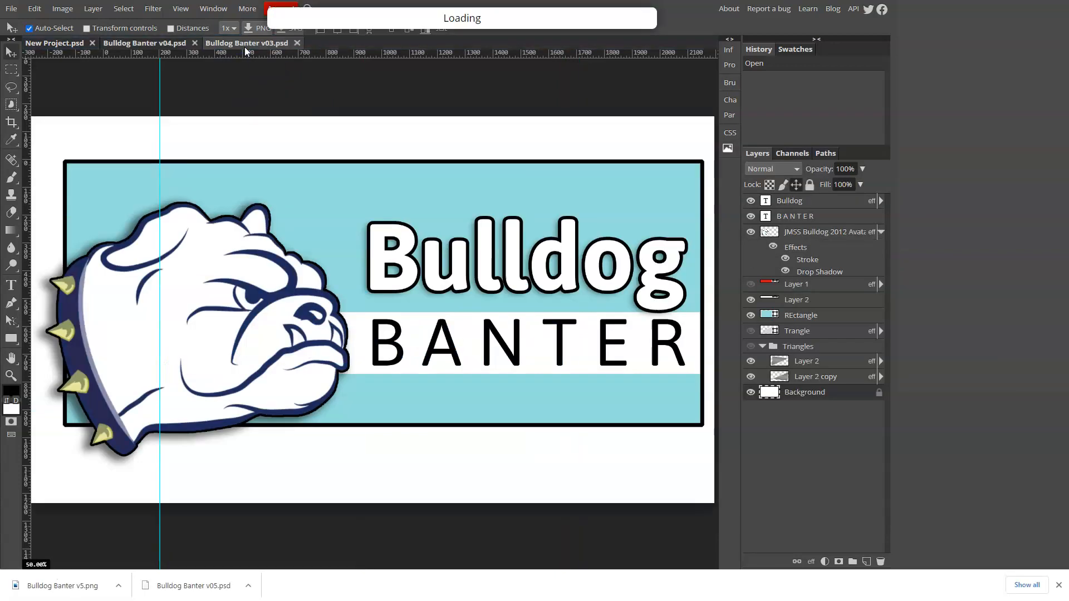
key("alt+Tab")
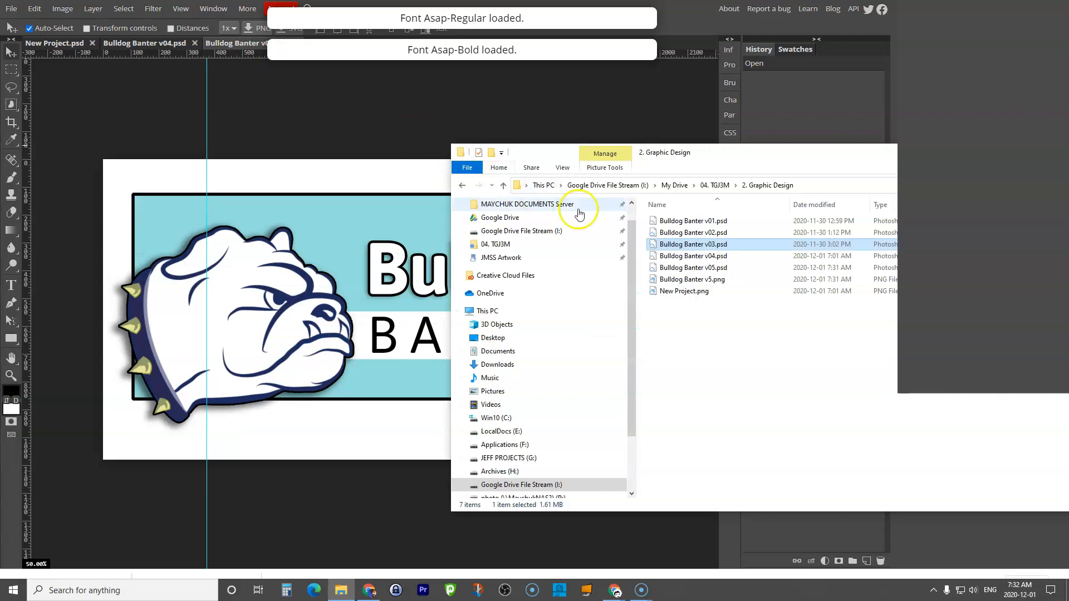
left_click_drag(693, 232, 332, 47)
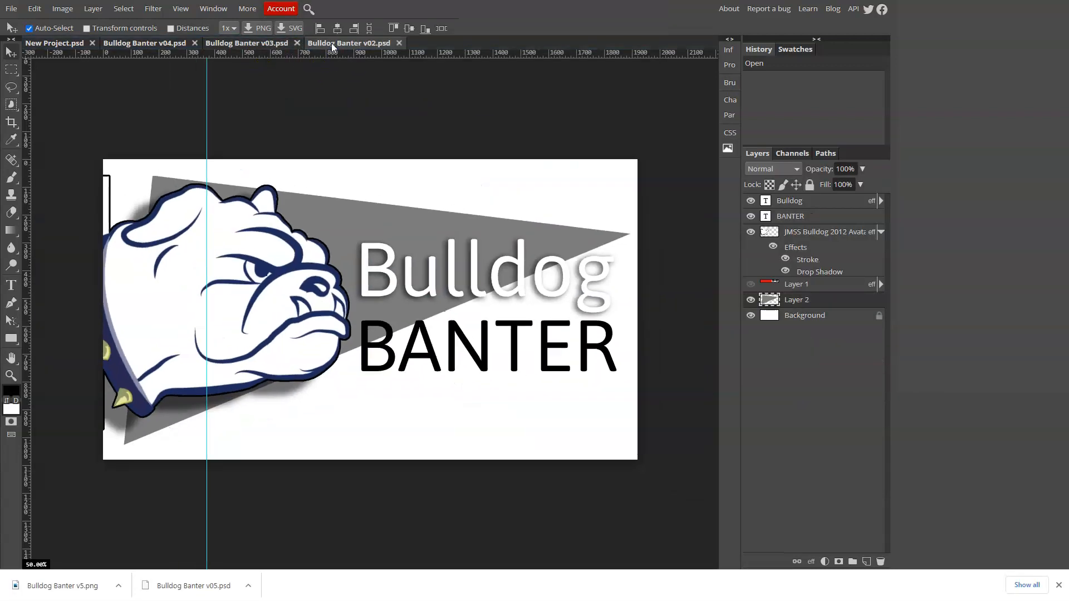
key("alt+Tab")
left_click_drag(693, 221, 485, 48)
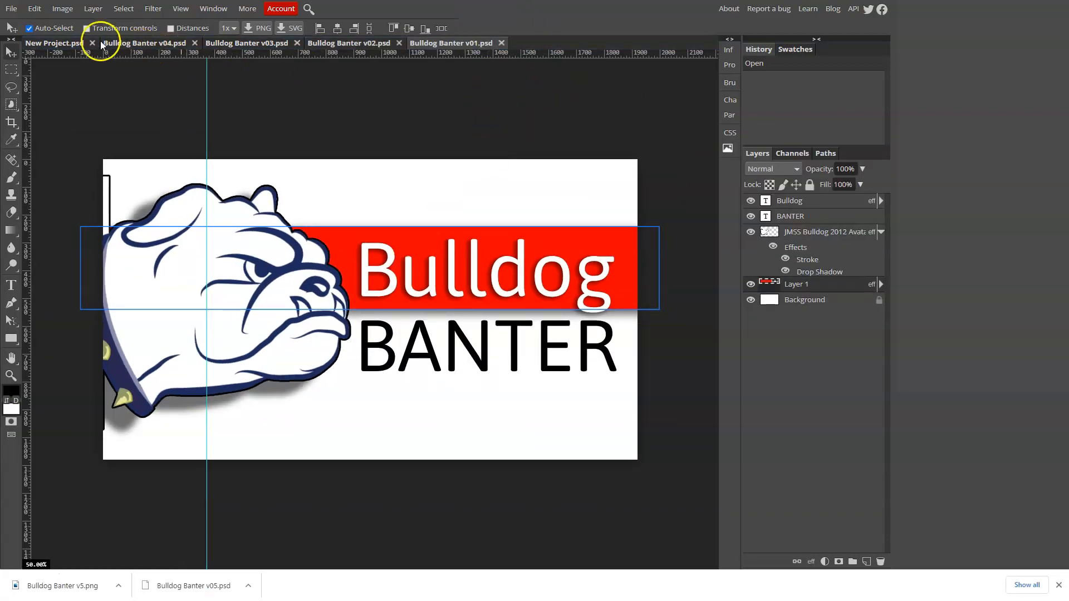
- Review the Bulldog Banter v02, v03 and v04 designs in turn and return to the New Project document
left_click(350, 48)
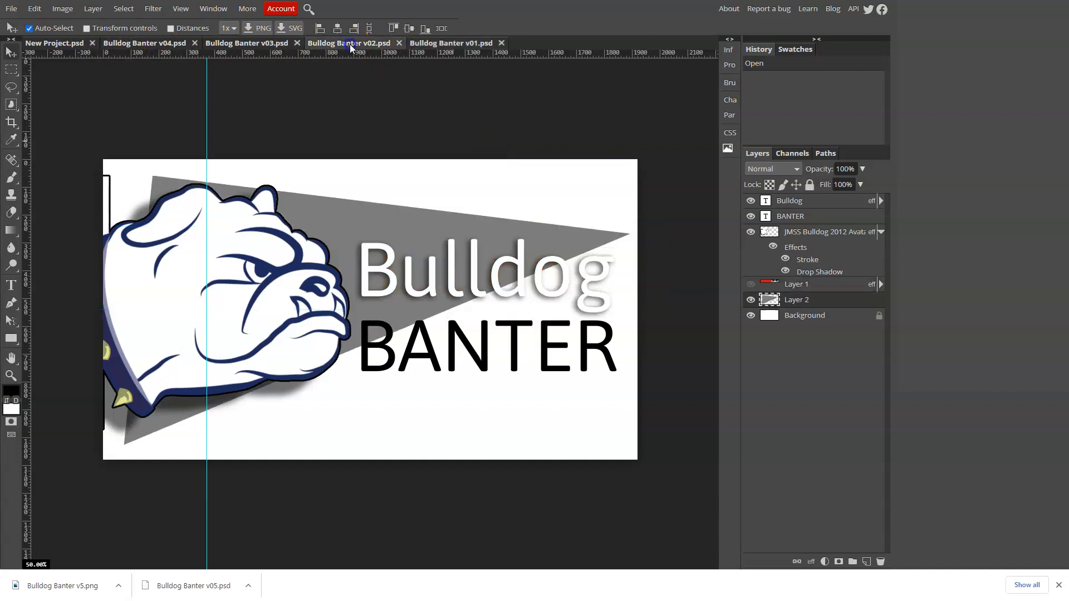
left_click(269, 44)
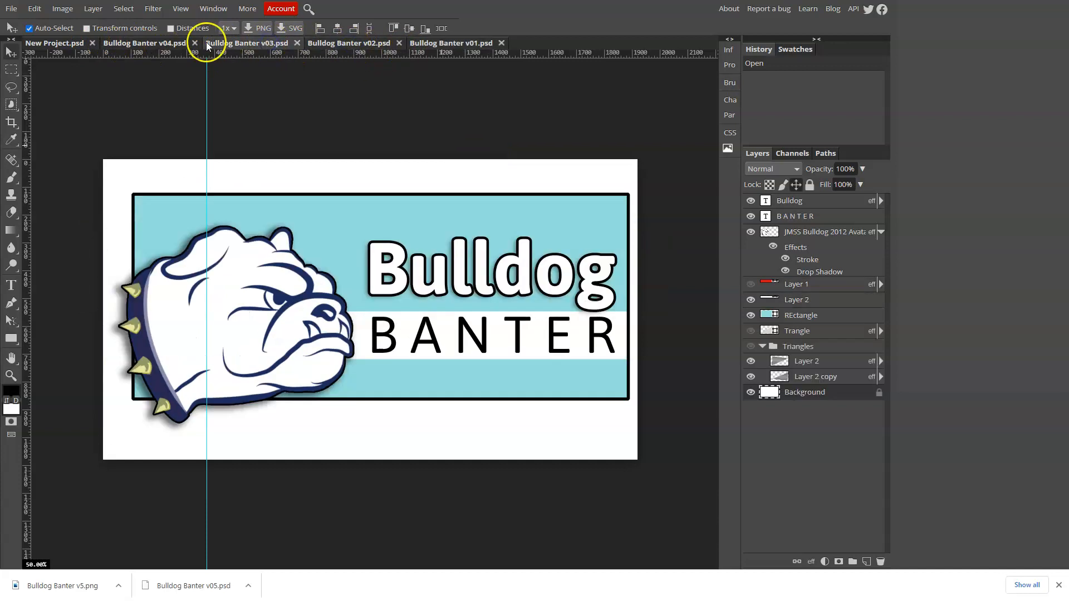
left_click(146, 44)
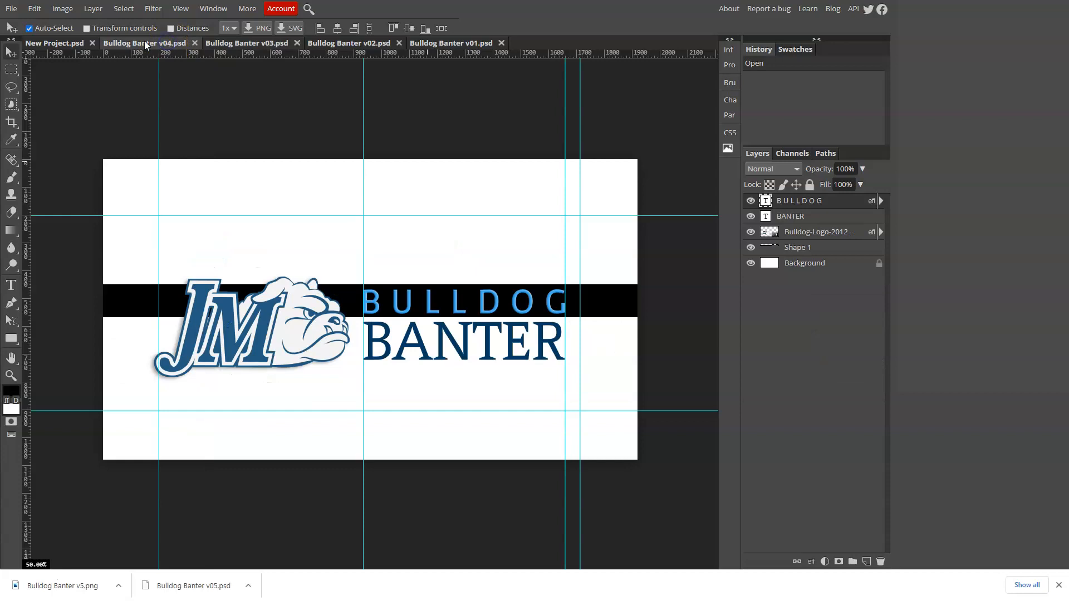
left_click(66, 45)
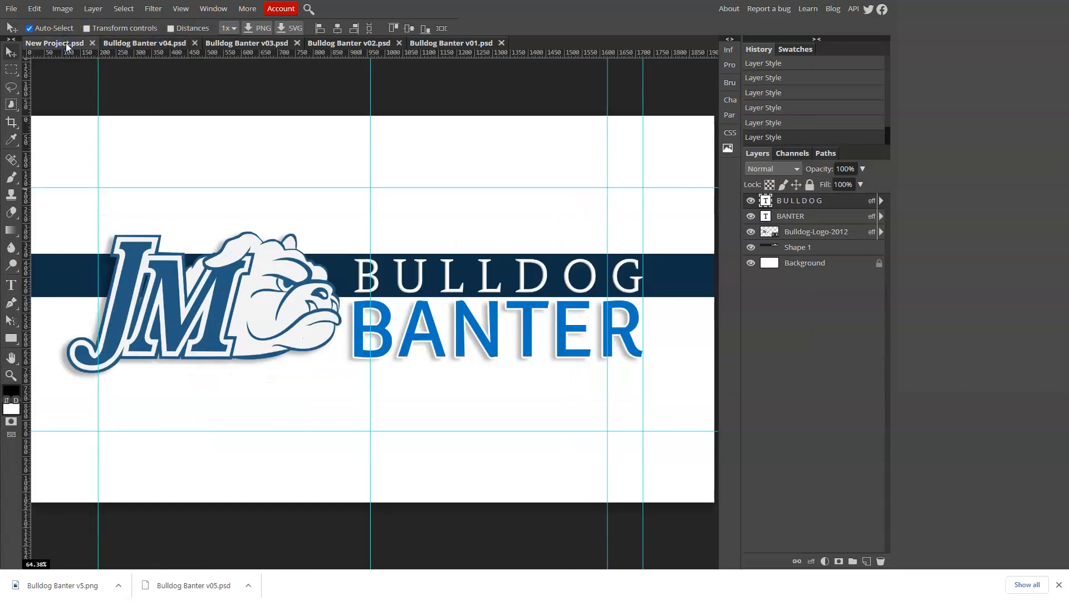